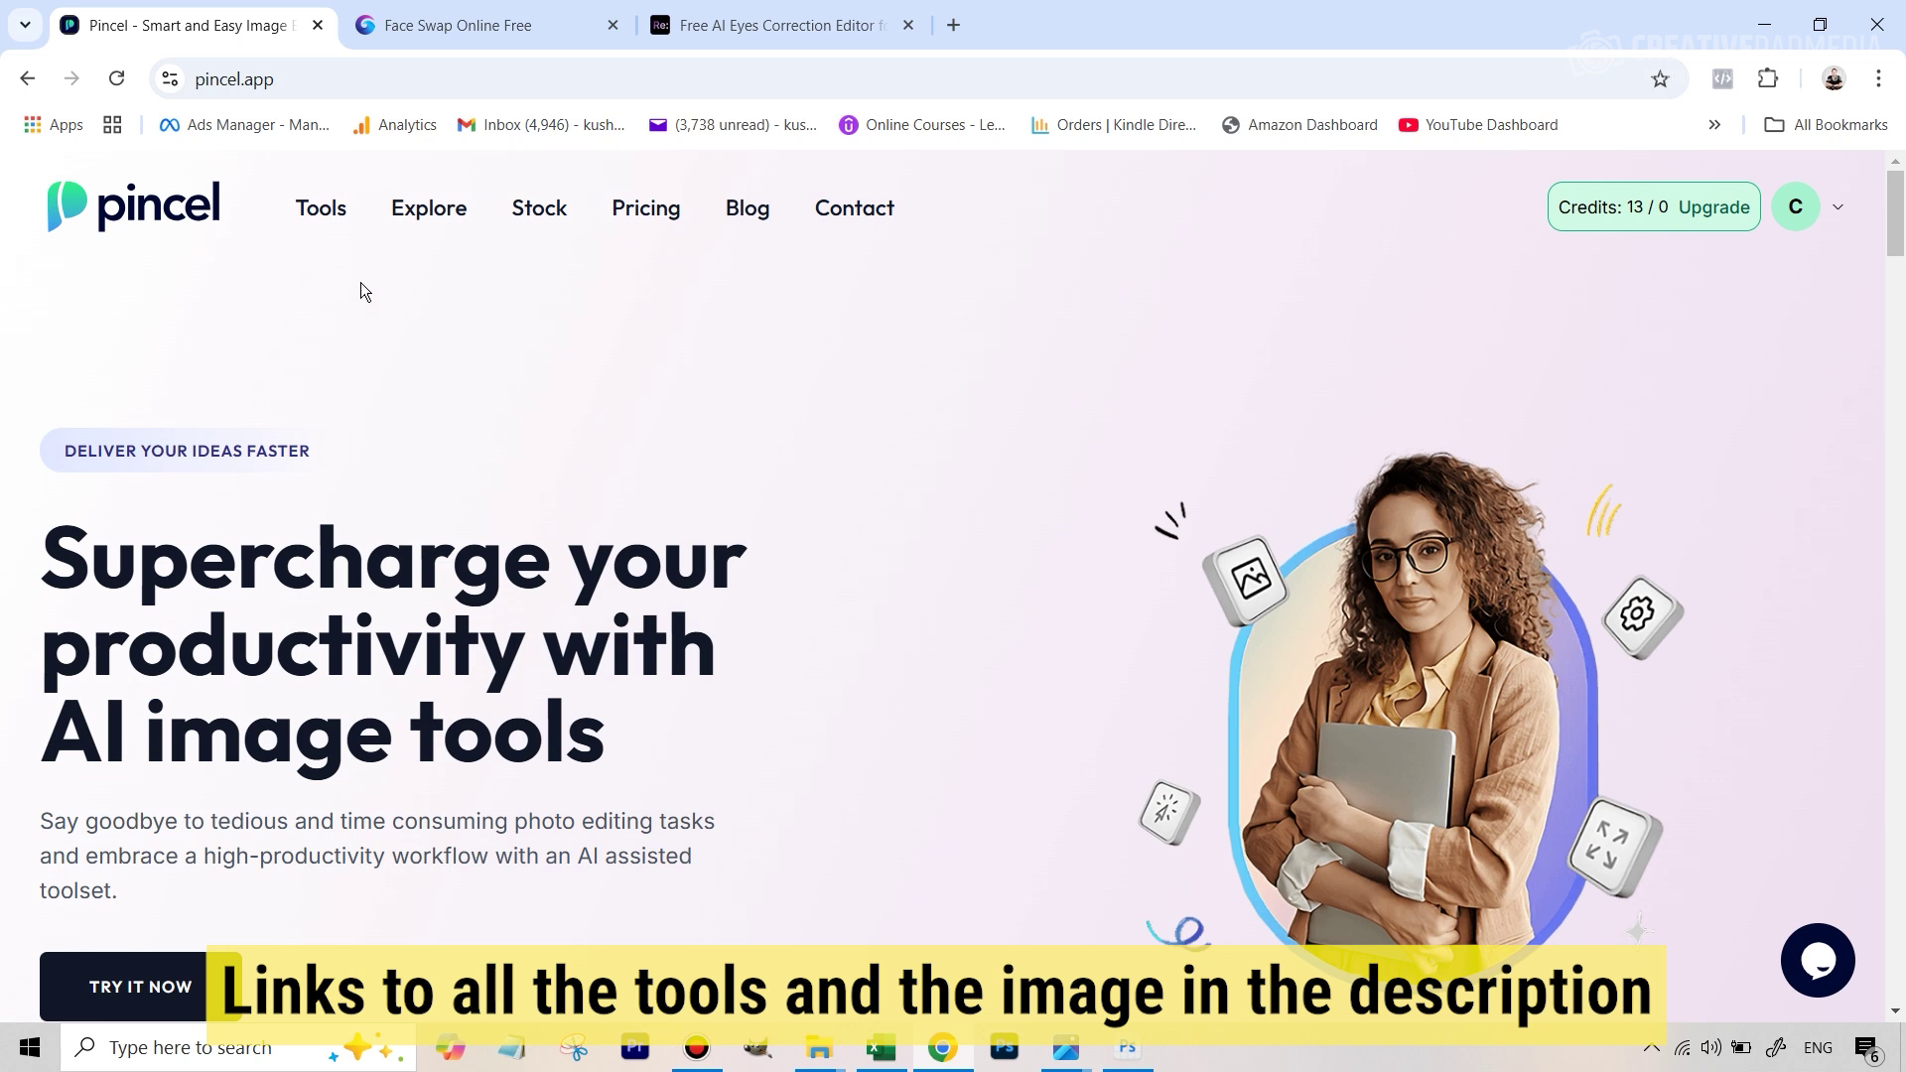
Open Pincel's AI Portrait tool from the Tools list to reach the upload area.
{"action": "left_click", "coordinate": [324, 212]}
{"action": "scroll", "coordinate": [821, 456], "scroll_direction": "down", "scroll_amount": 2}
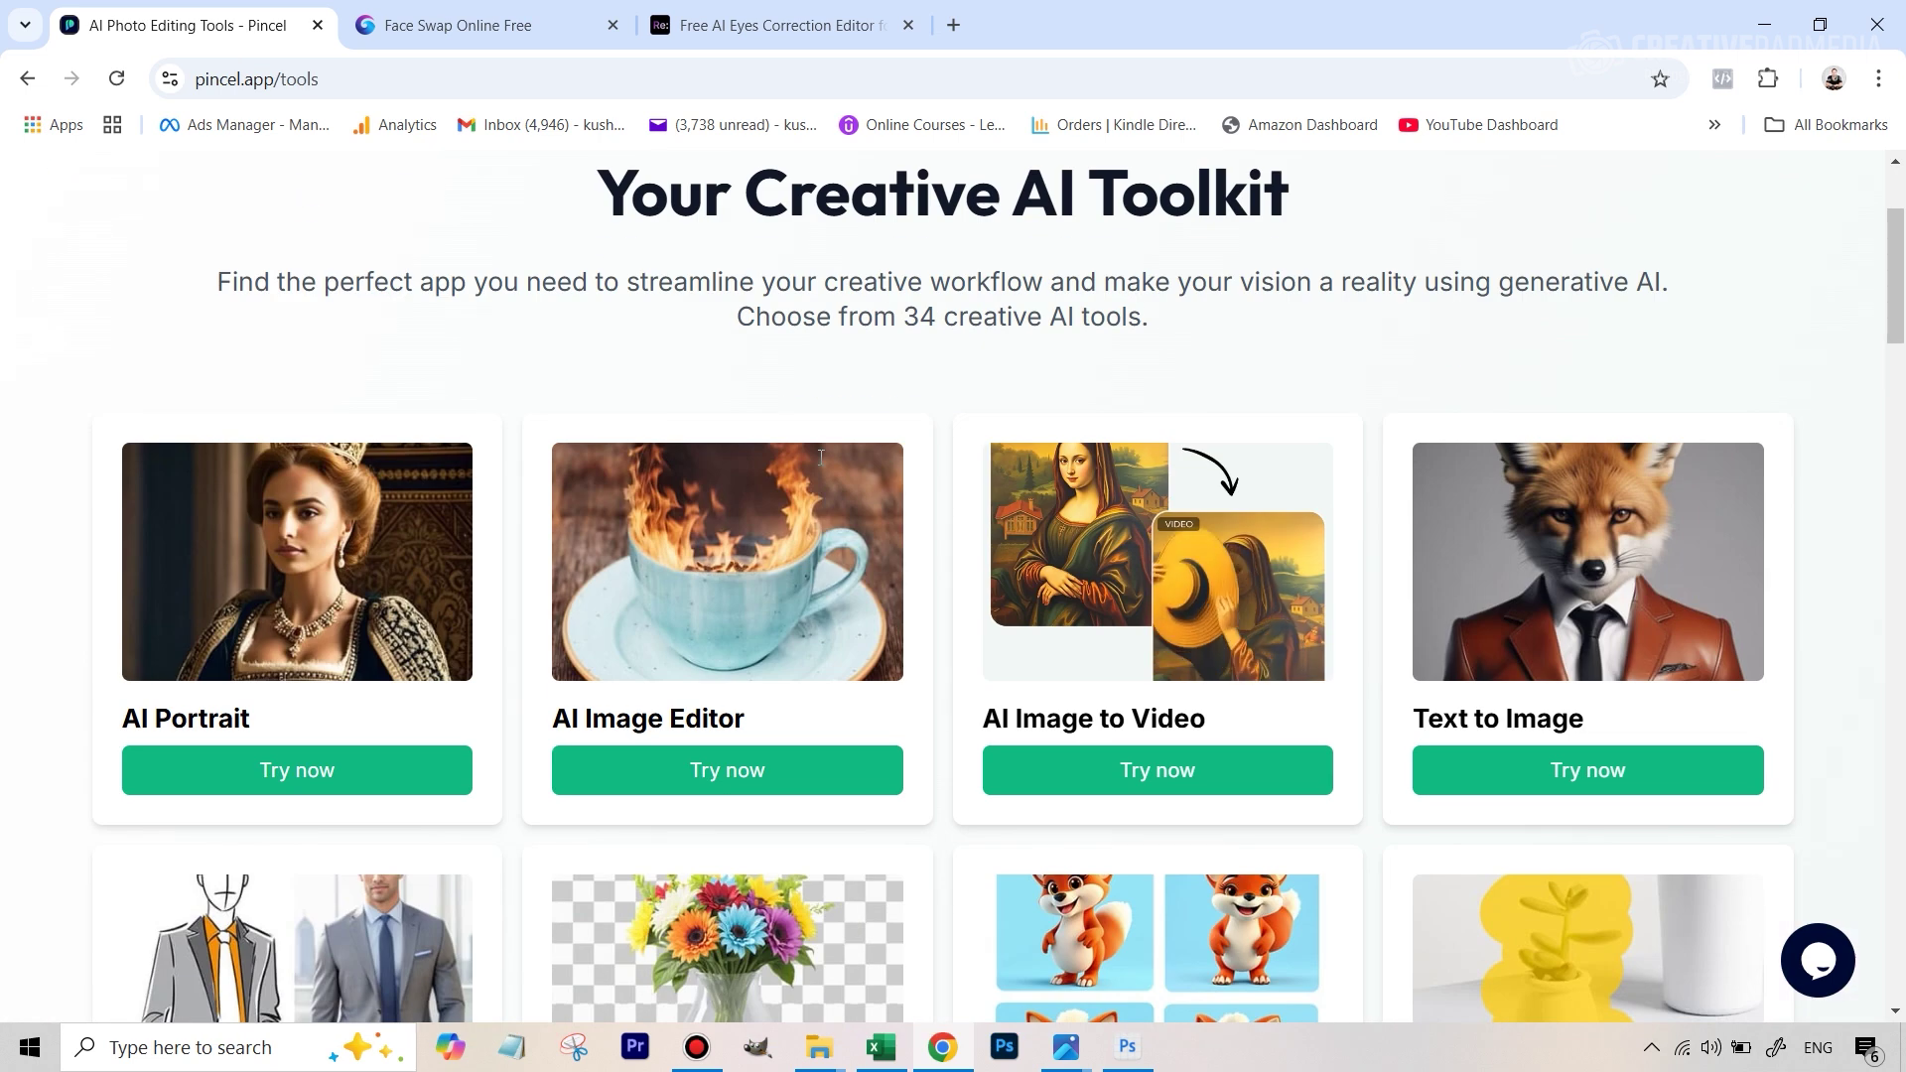
{"action": "left_click", "coordinate": [320, 784]}
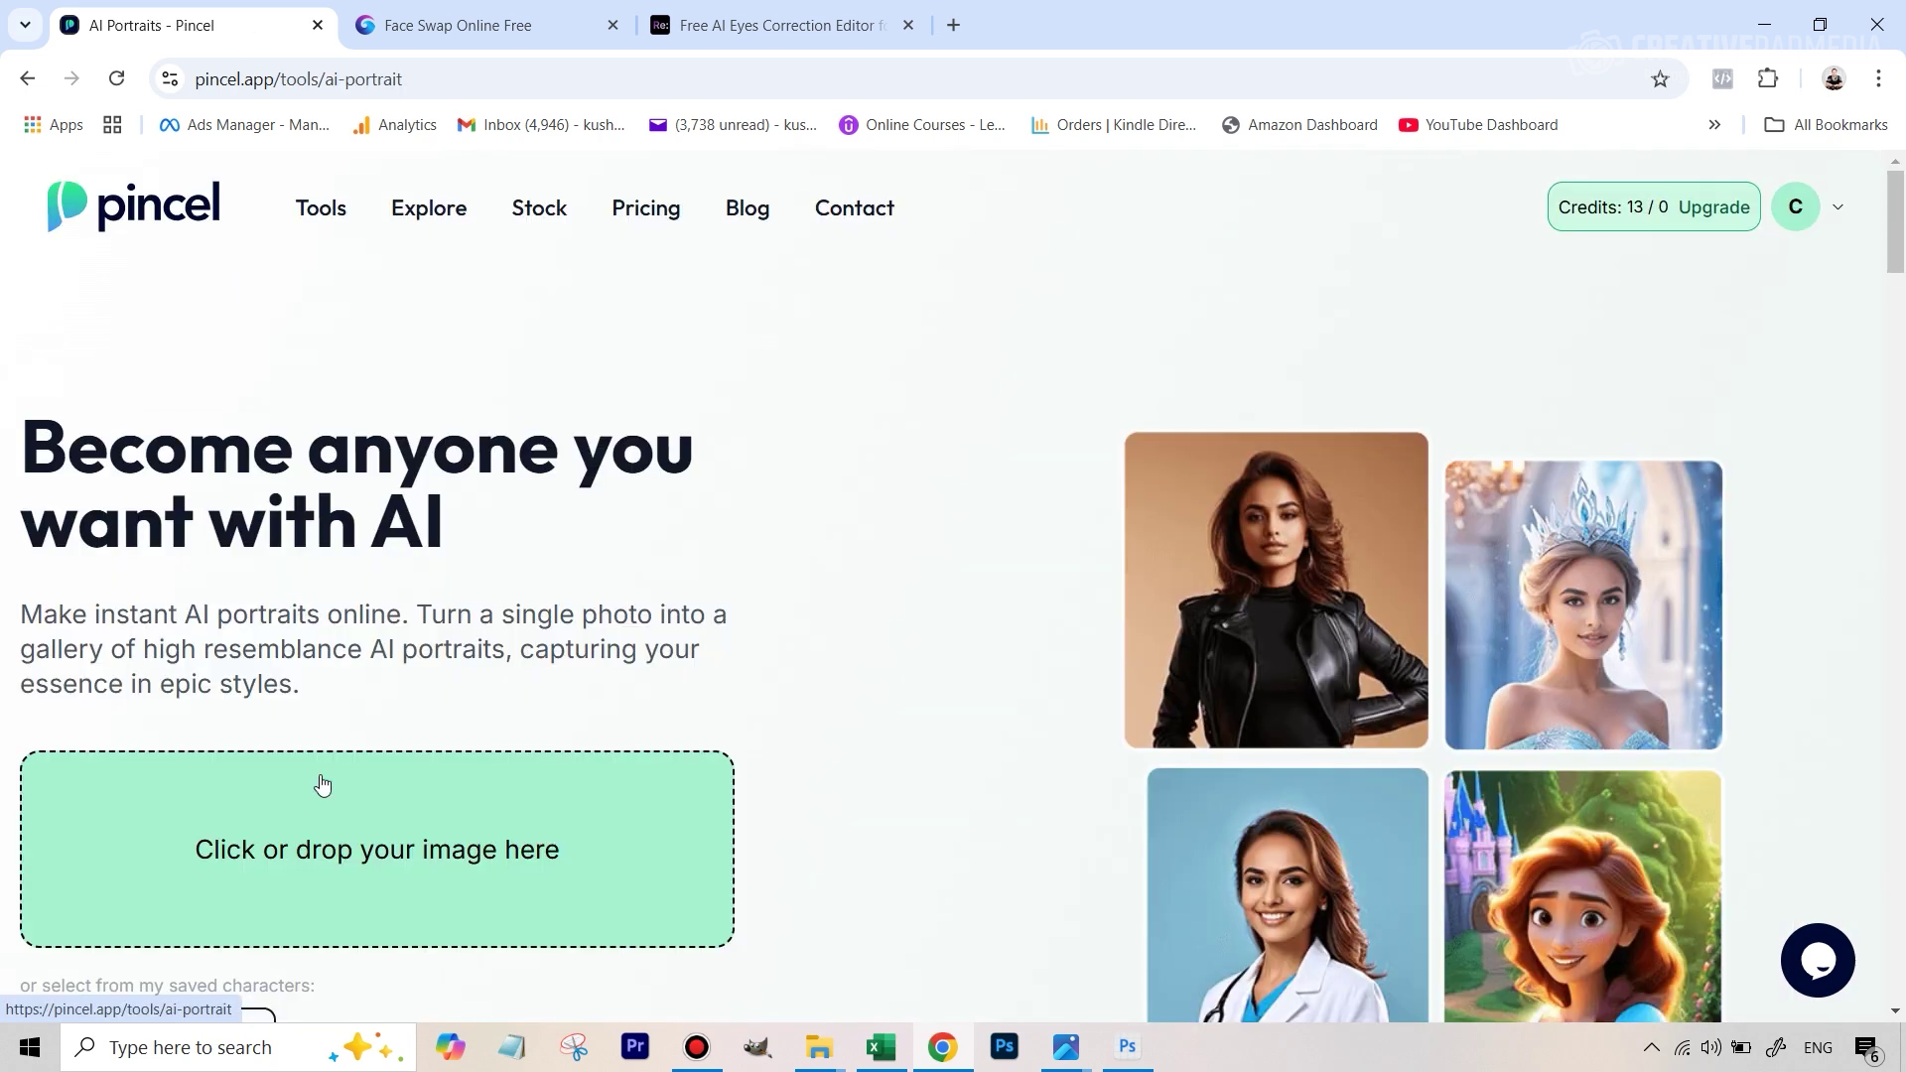
{"action": "scroll", "coordinate": [895, 720], "scroll_direction": "down", "scroll_amount": 2}
{"action": "scroll", "coordinate": [816, 459], "scroll_direction": "up", "scroll_amount": 2}
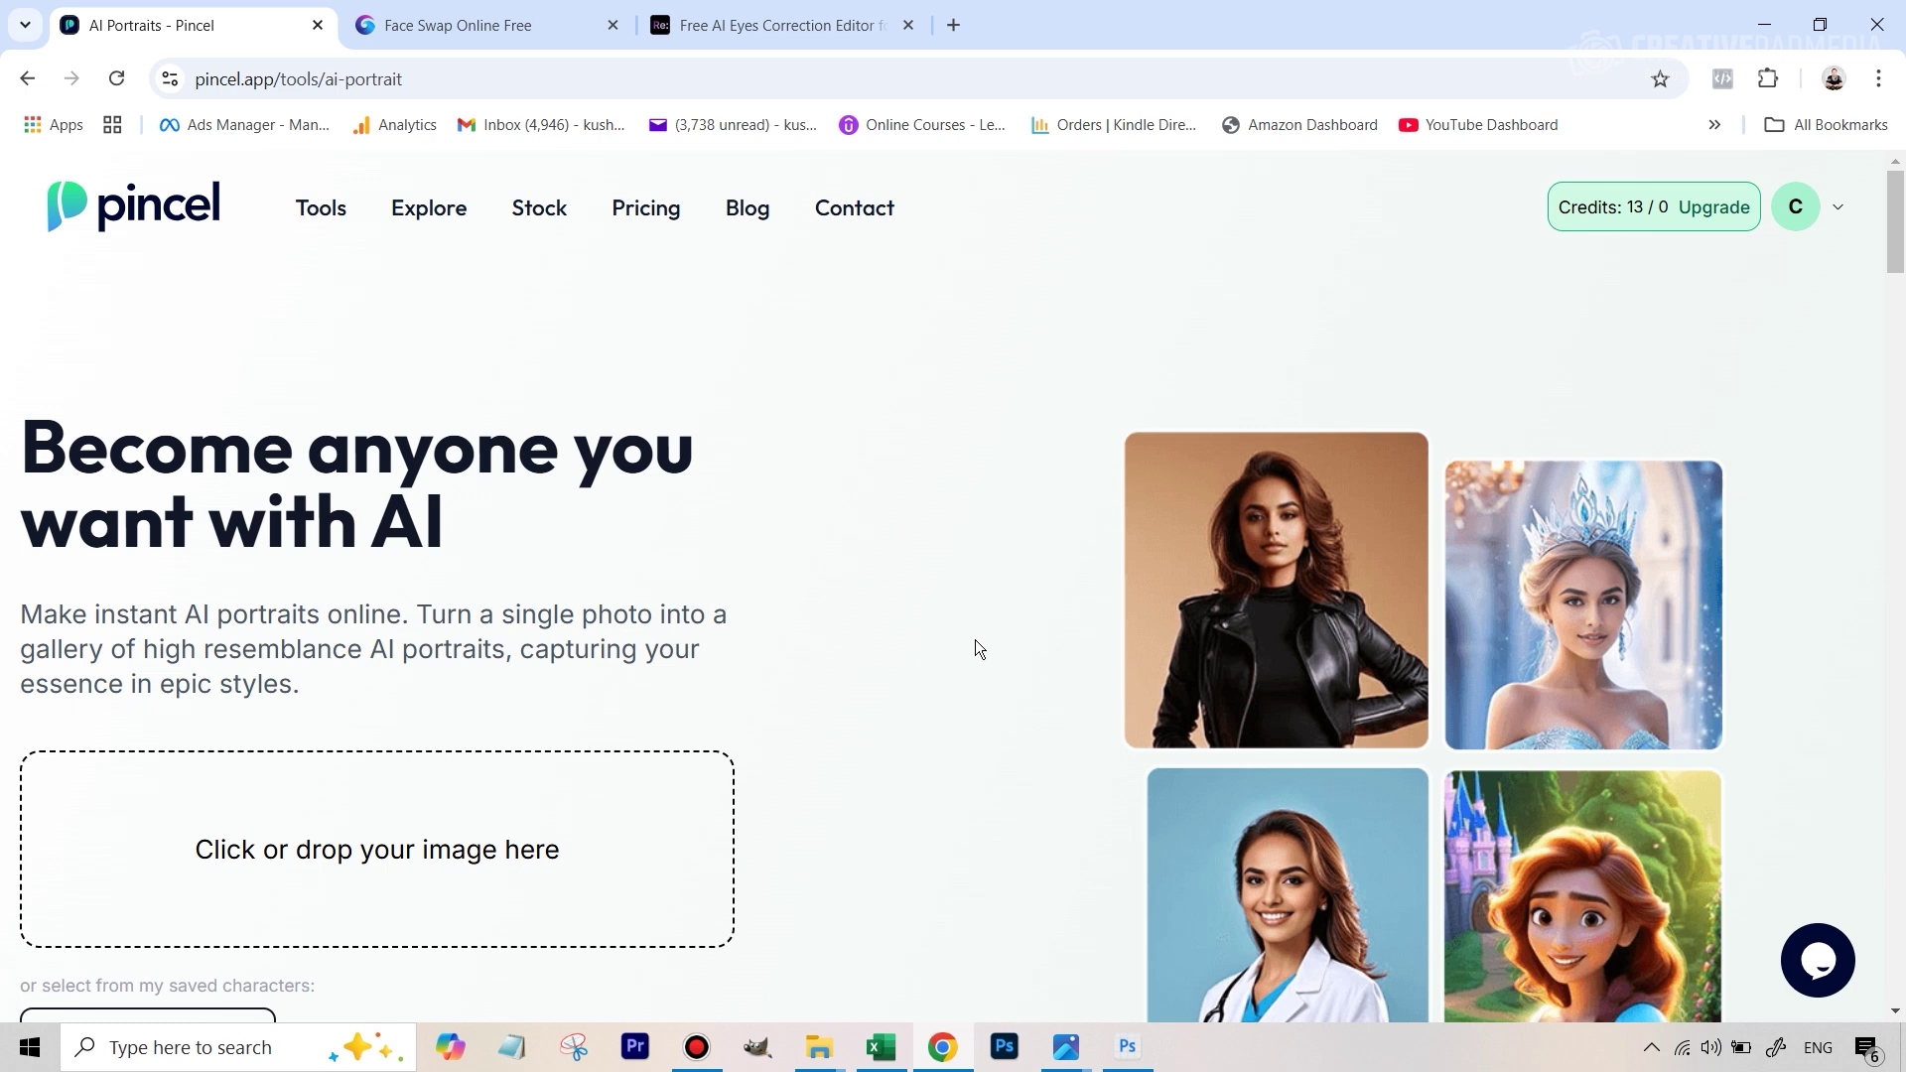
{"action": "scroll", "coordinate": [893, 675], "scroll_direction": "down", "scroll_amount": 1}
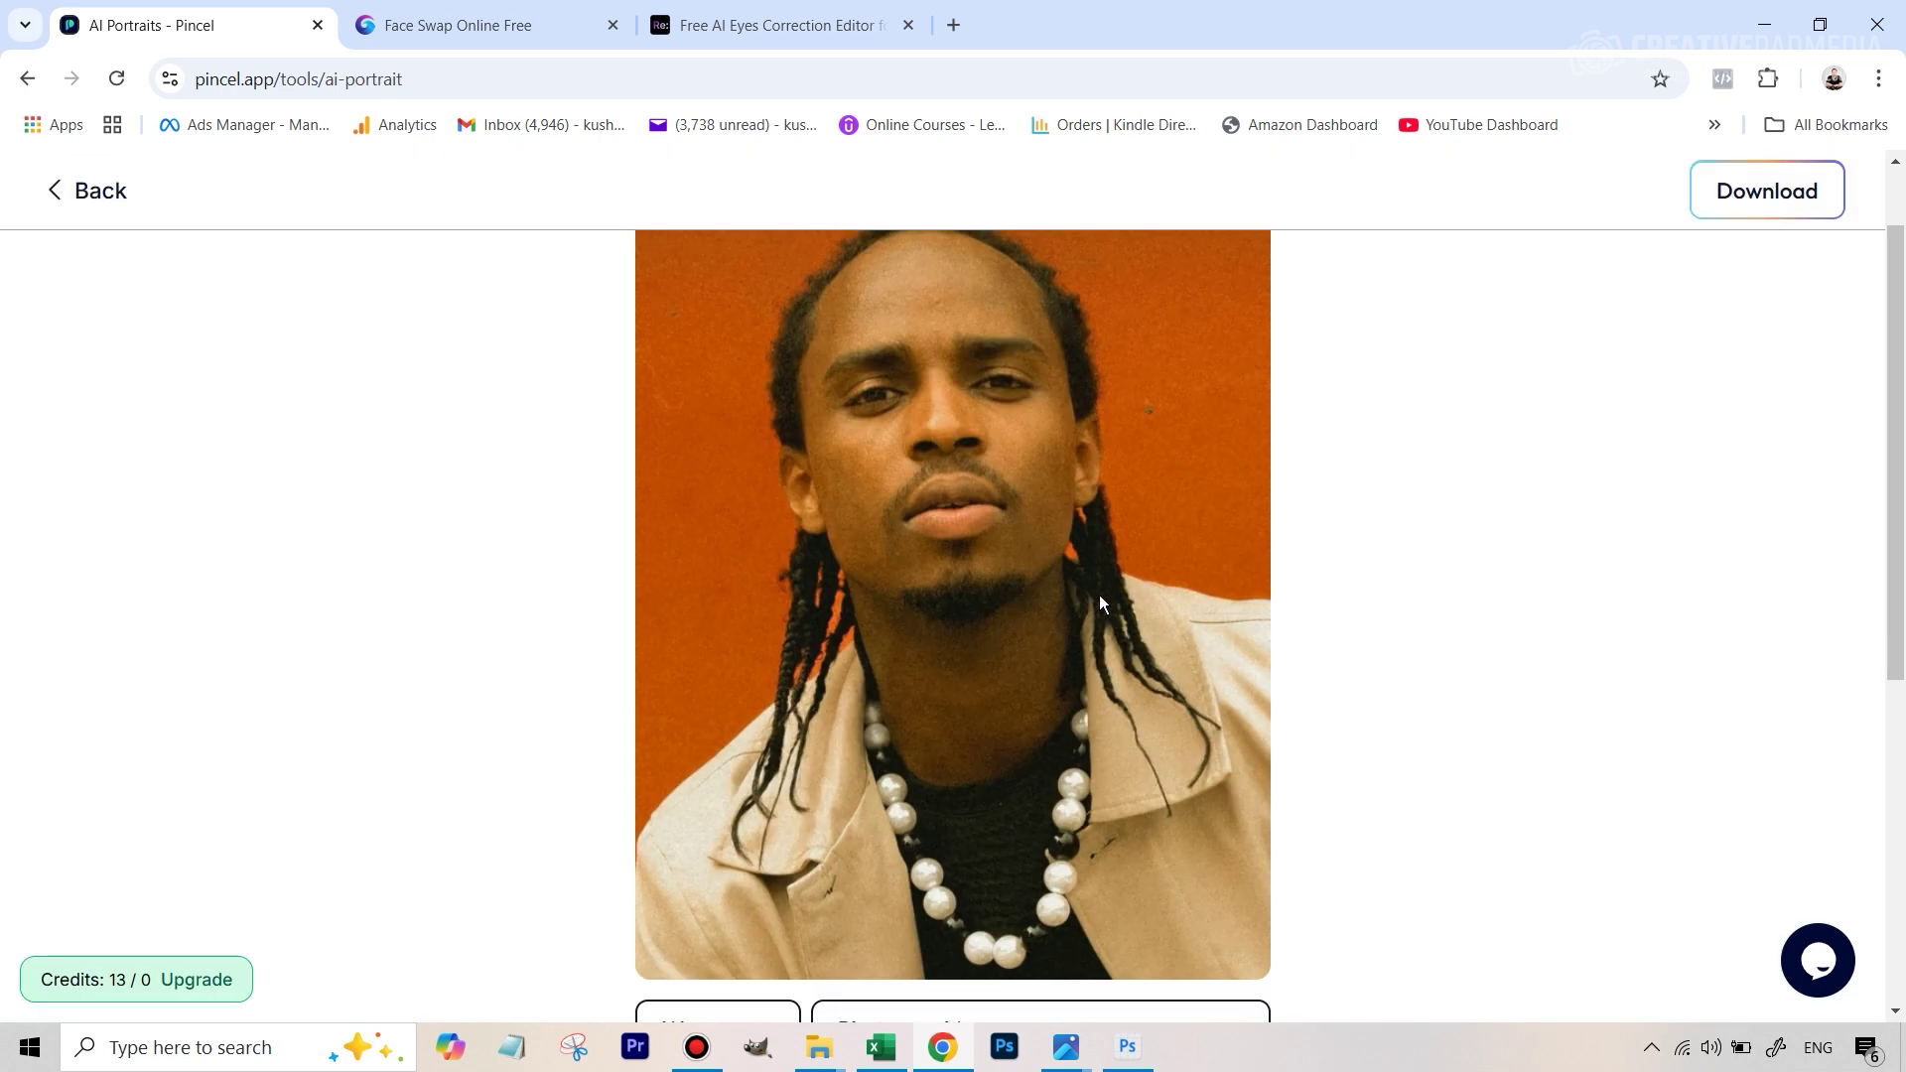
Set the portrait subject to Man and the style to No style.
{"action": "scroll", "coordinate": [1217, 588], "scroll_direction": "down", "scroll_amount": 5}
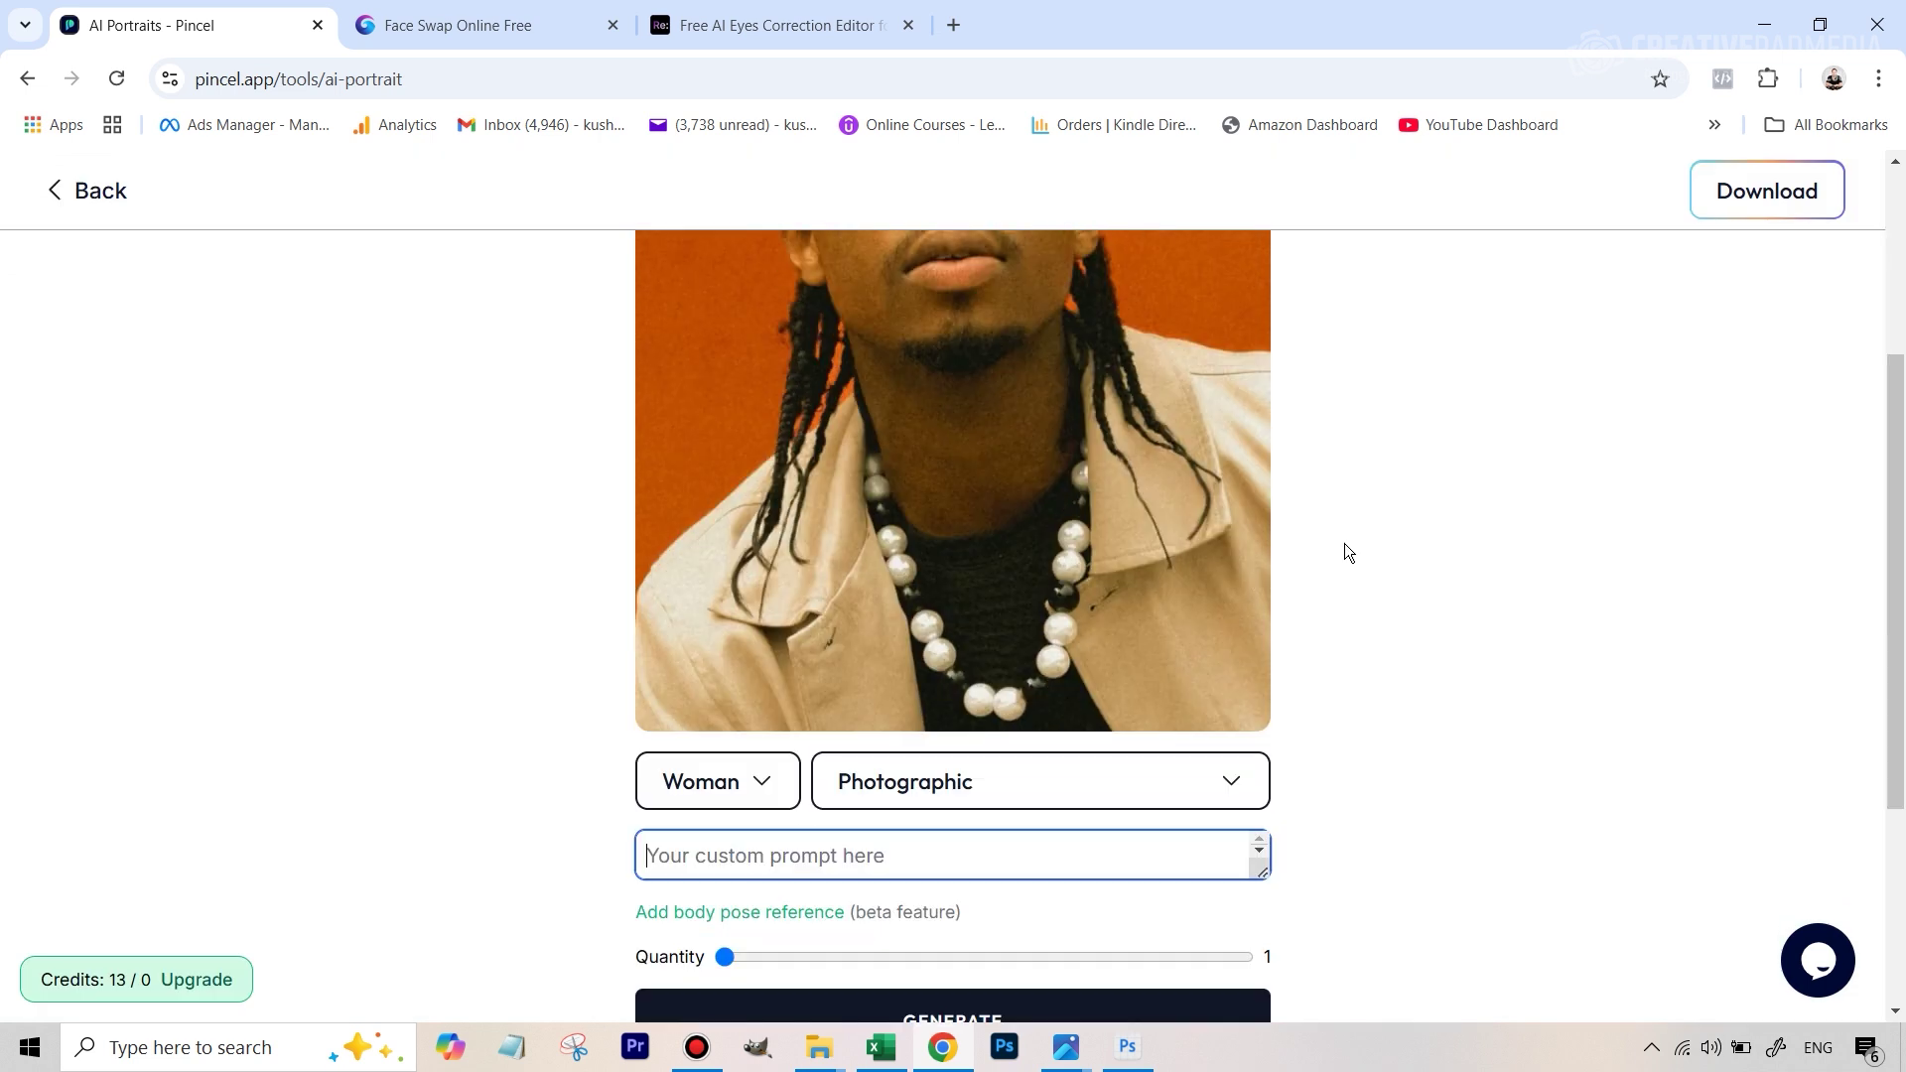
{"action": "left_click", "coordinate": [722, 559]}
{"action": "left_click", "coordinate": [708, 595]}
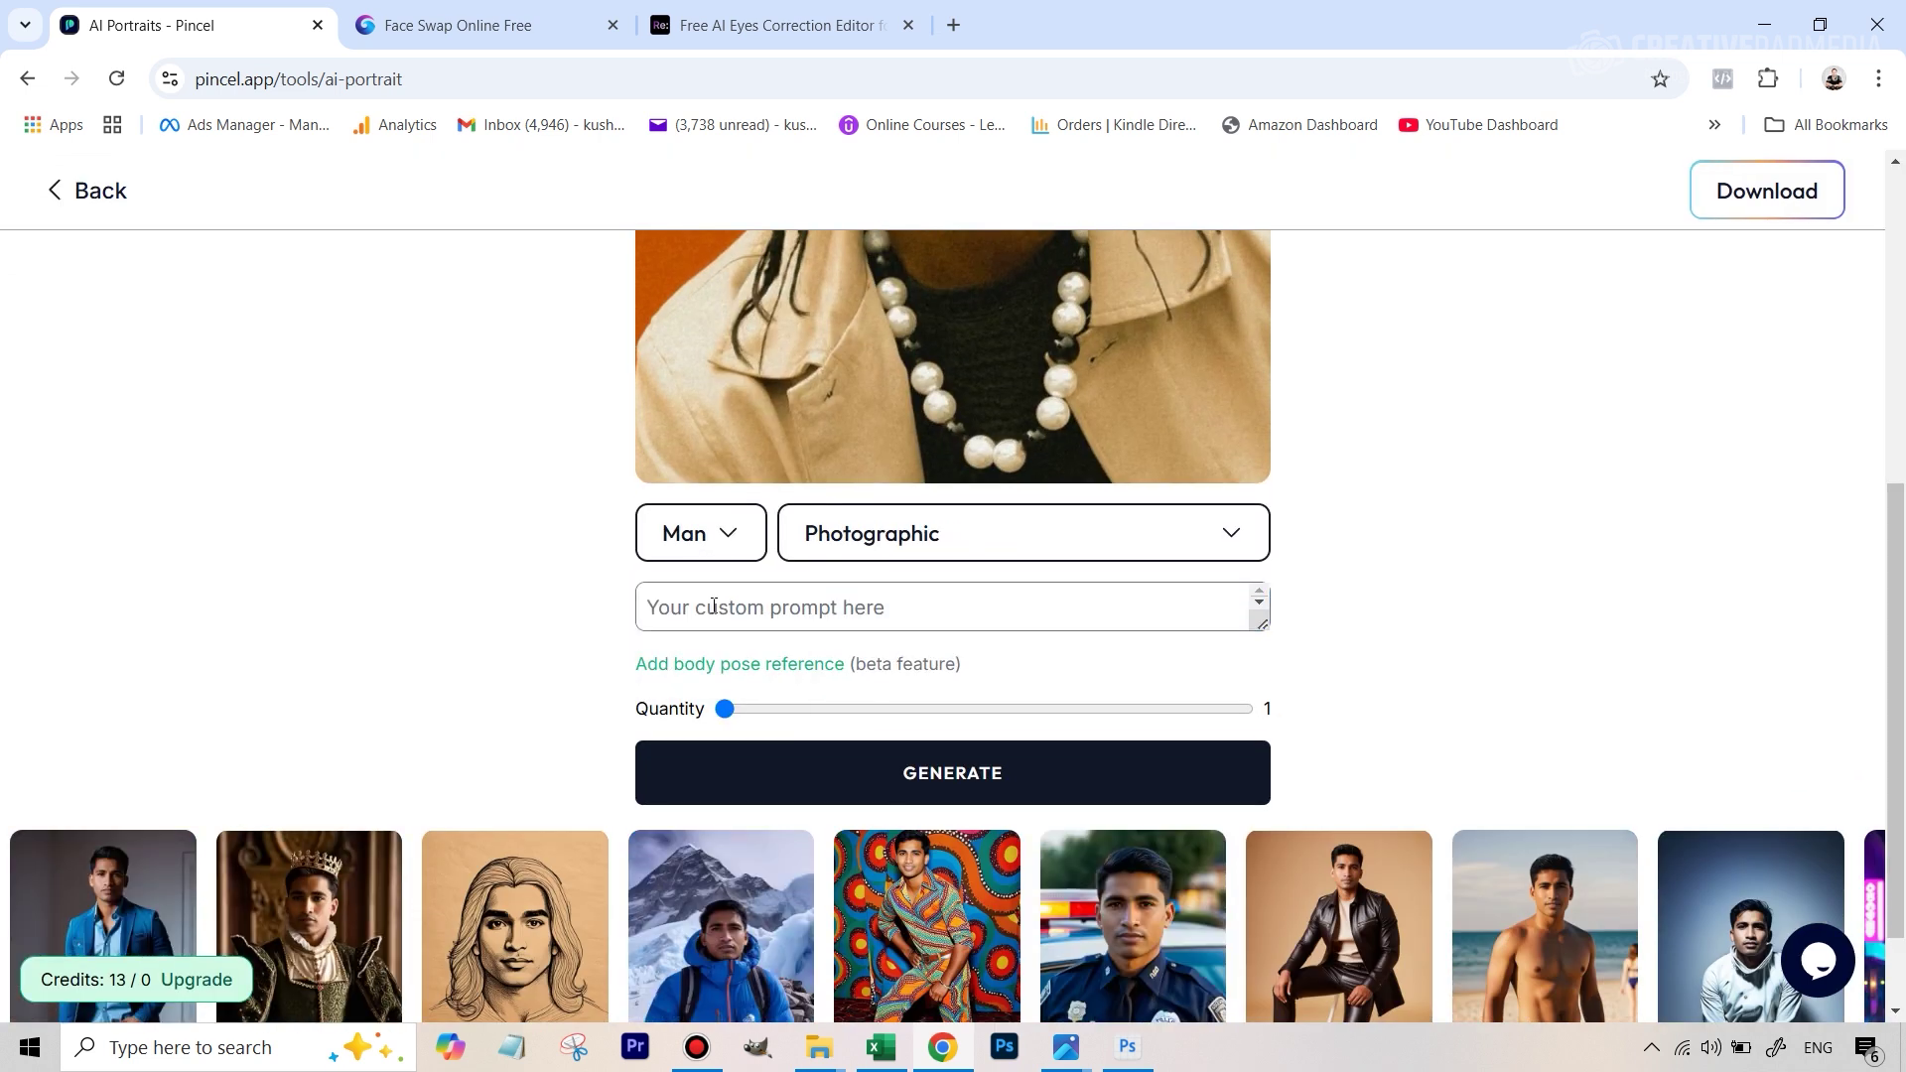
{"action": "left_click", "coordinate": [880, 544]}
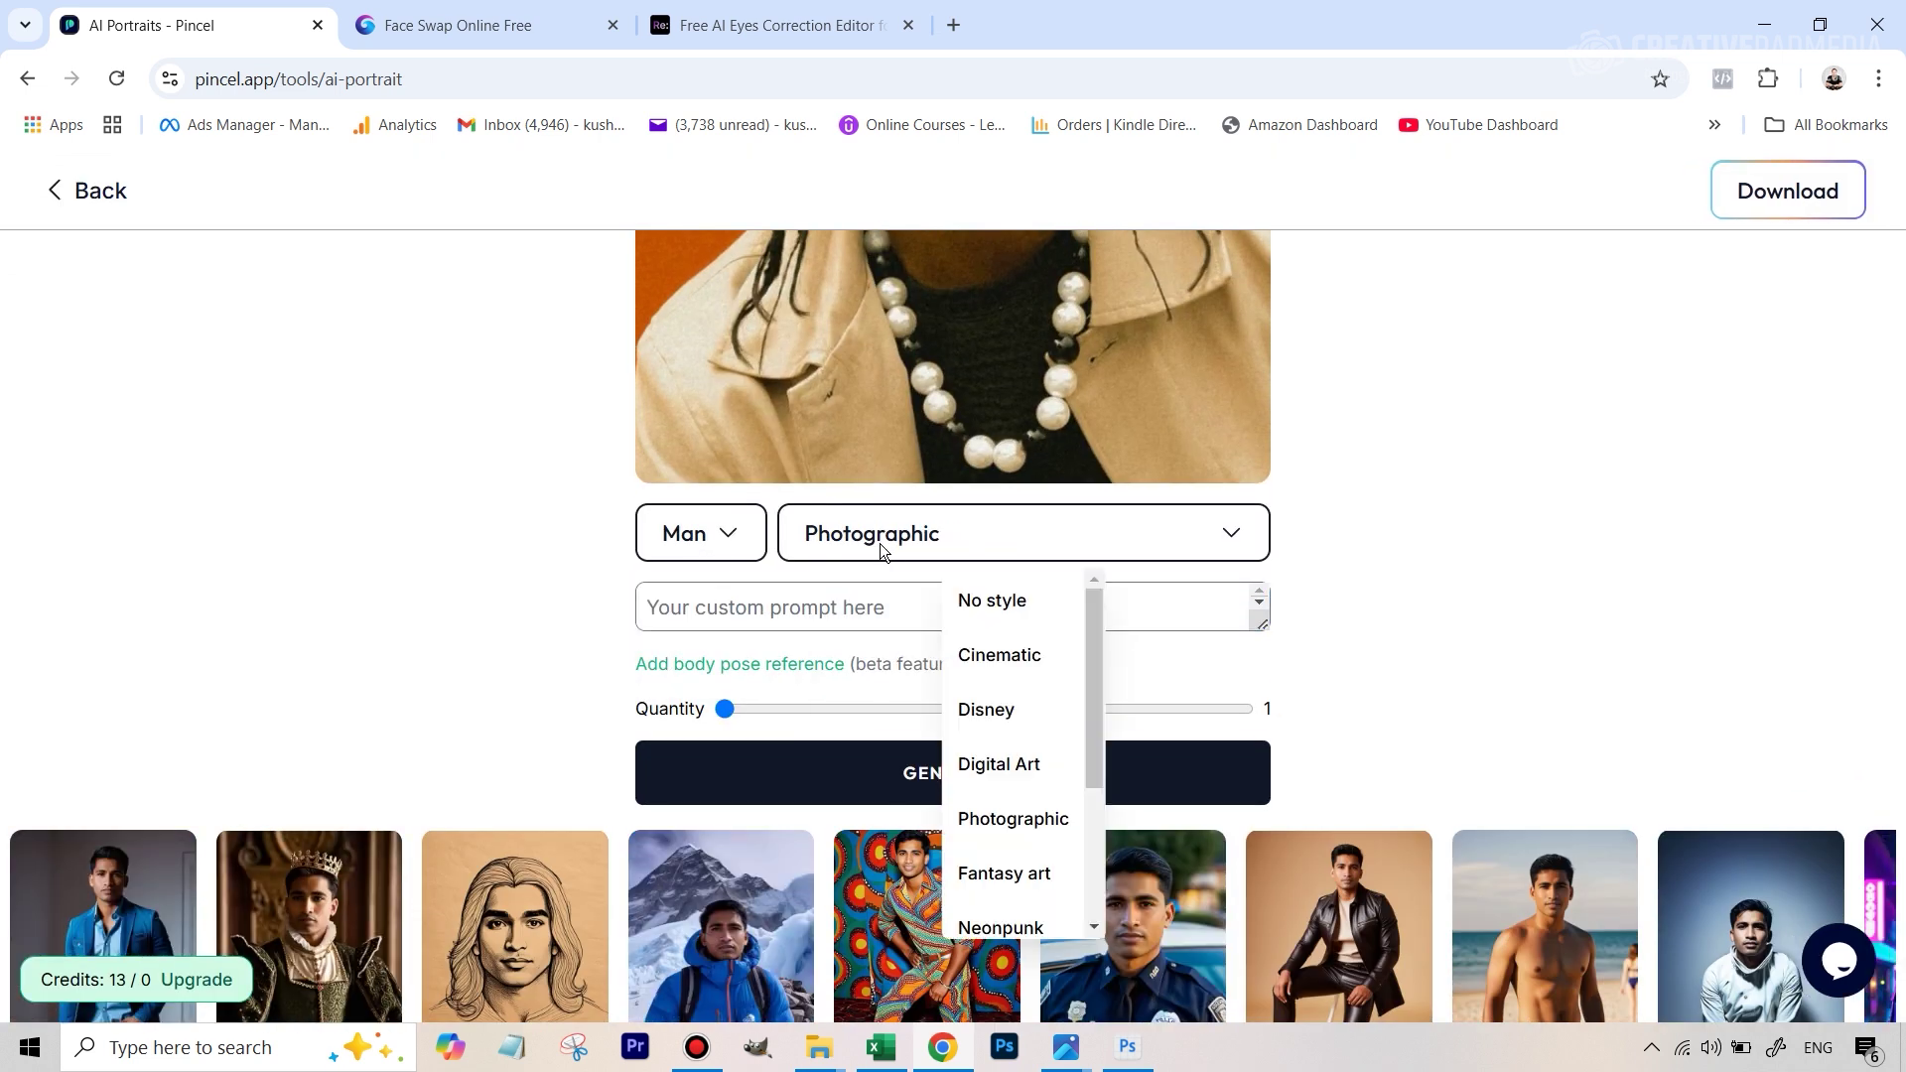
{"action": "left_click", "coordinate": [1005, 611]}
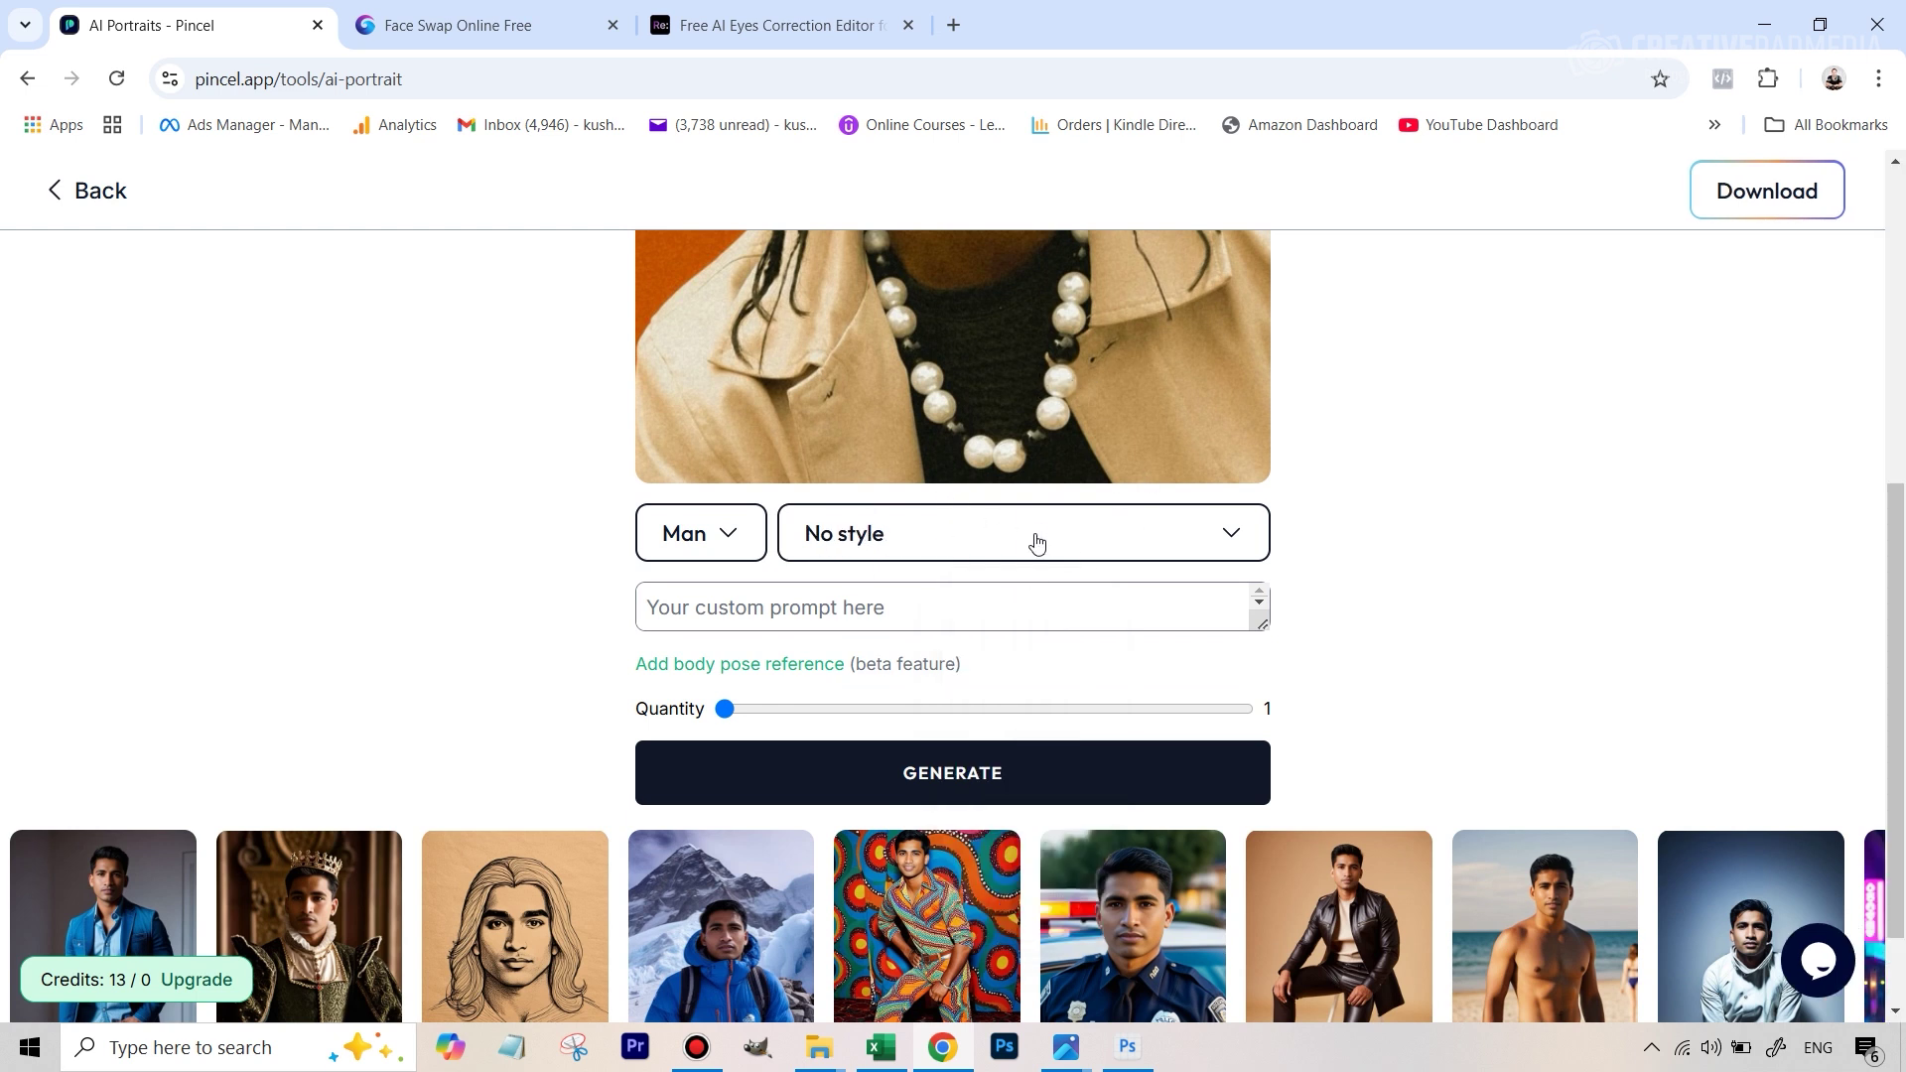
Browse the row of preset portrait thumbnails.
{"action": "scroll", "coordinate": [1033, 540], "scroll_direction": "down", "scroll_amount": 1}
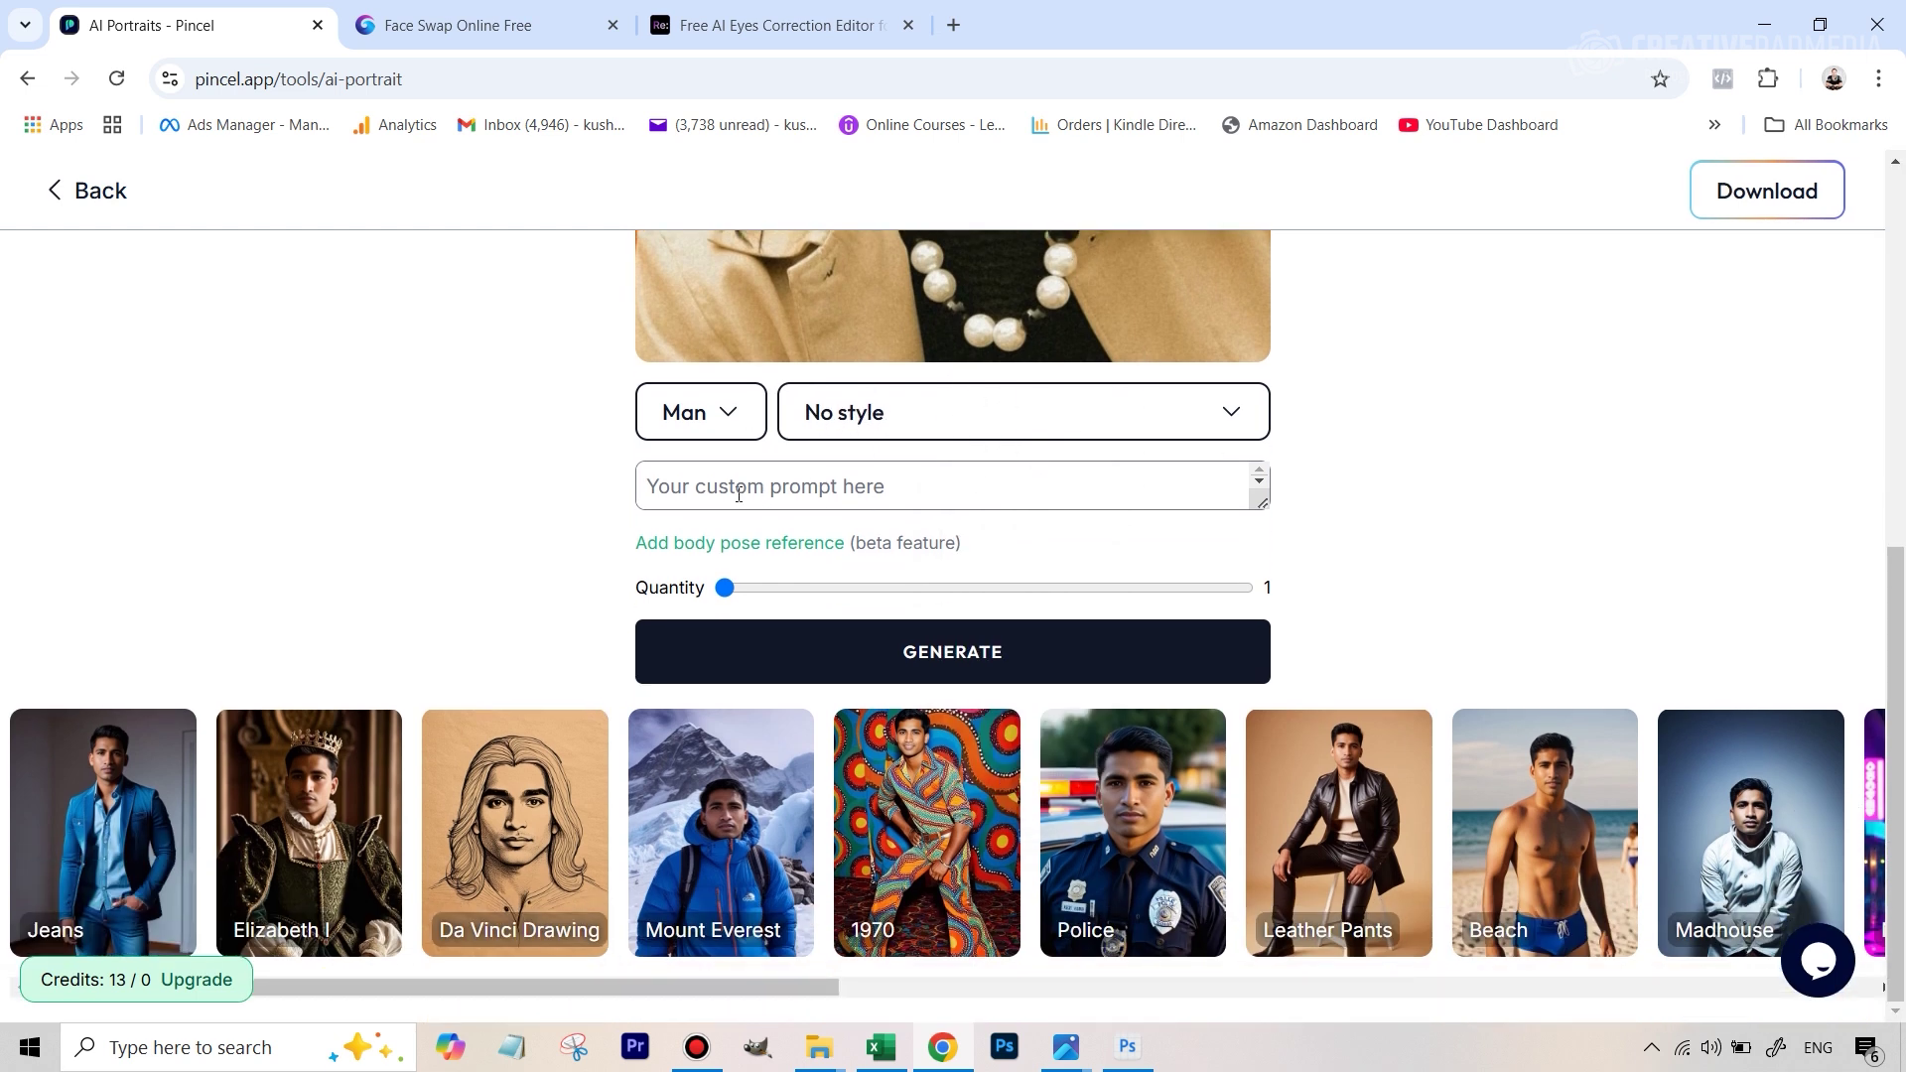
{"action": "scroll", "coordinate": [1092, 498], "scroll_direction": "up", "scroll_amount": 5}
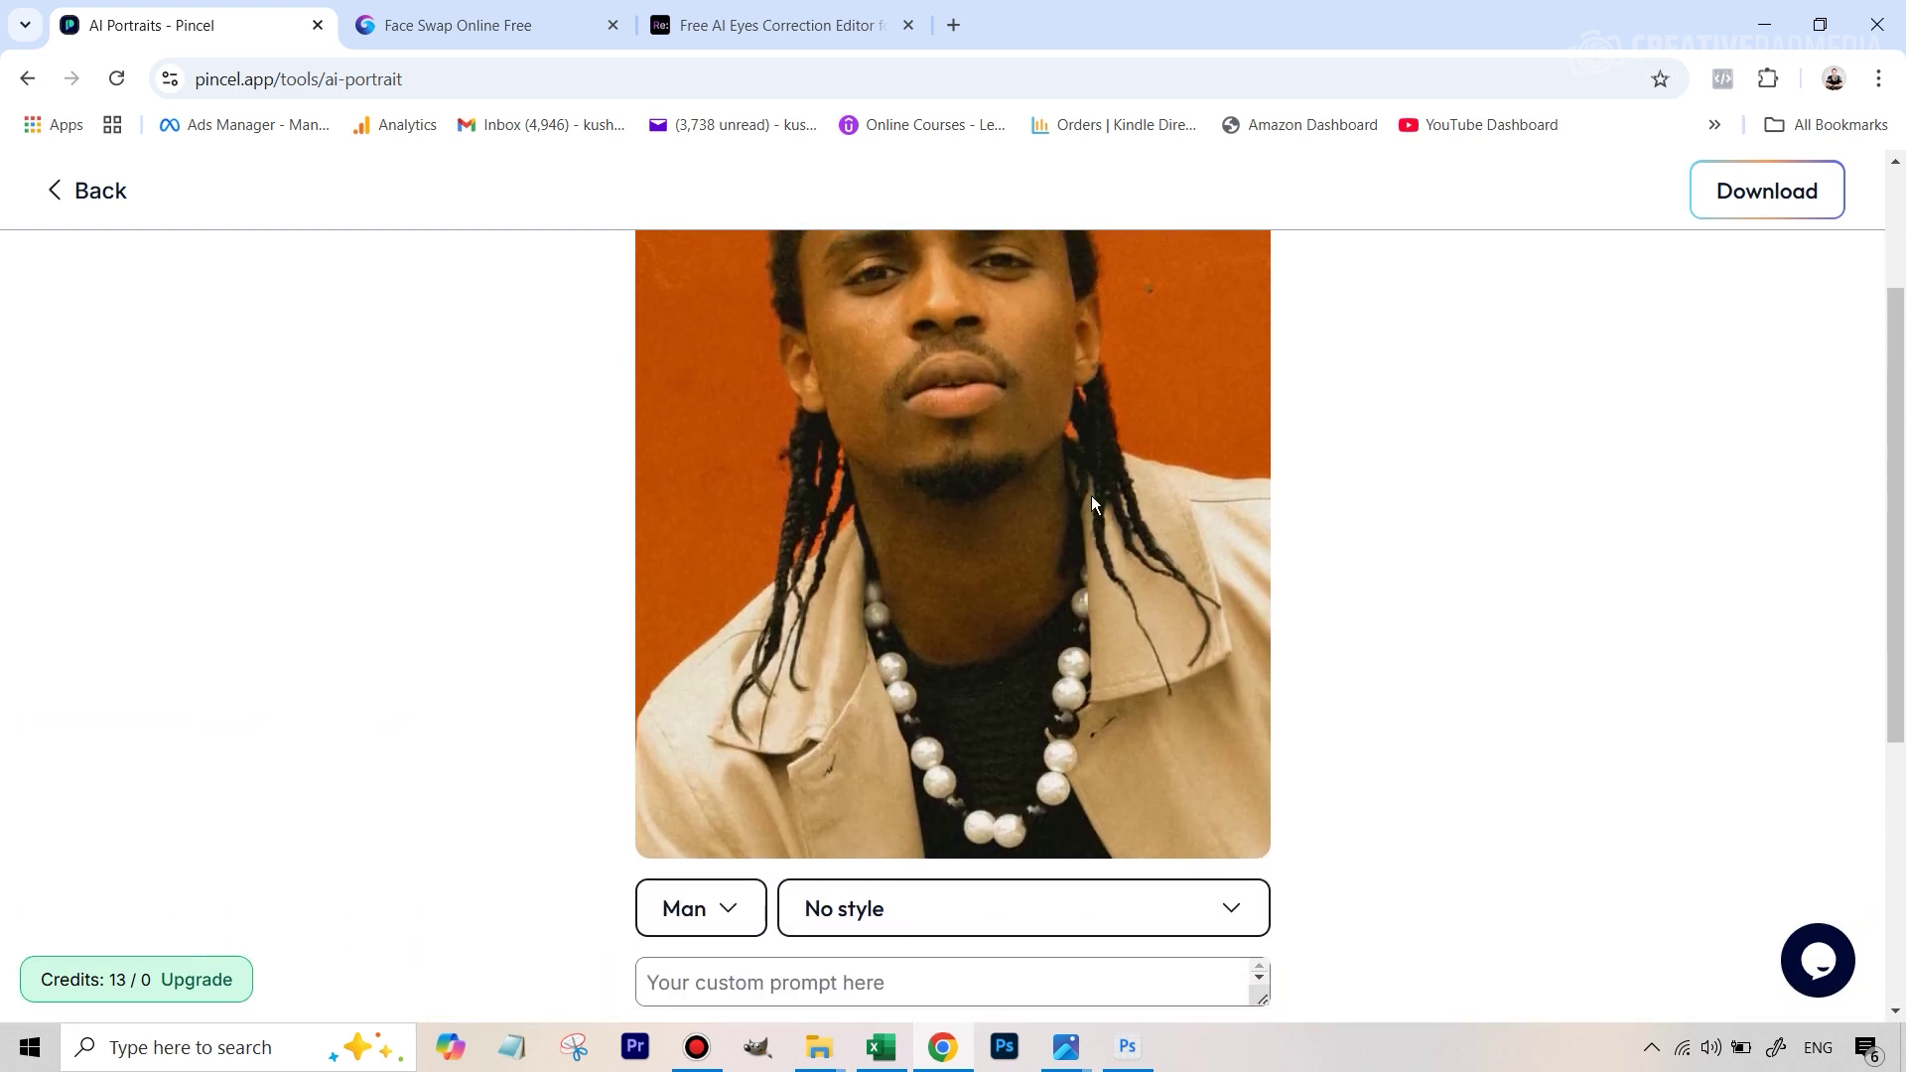
{"action": "scroll", "coordinate": [1400, 615], "scroll_direction": "down", "scroll_amount": 5}
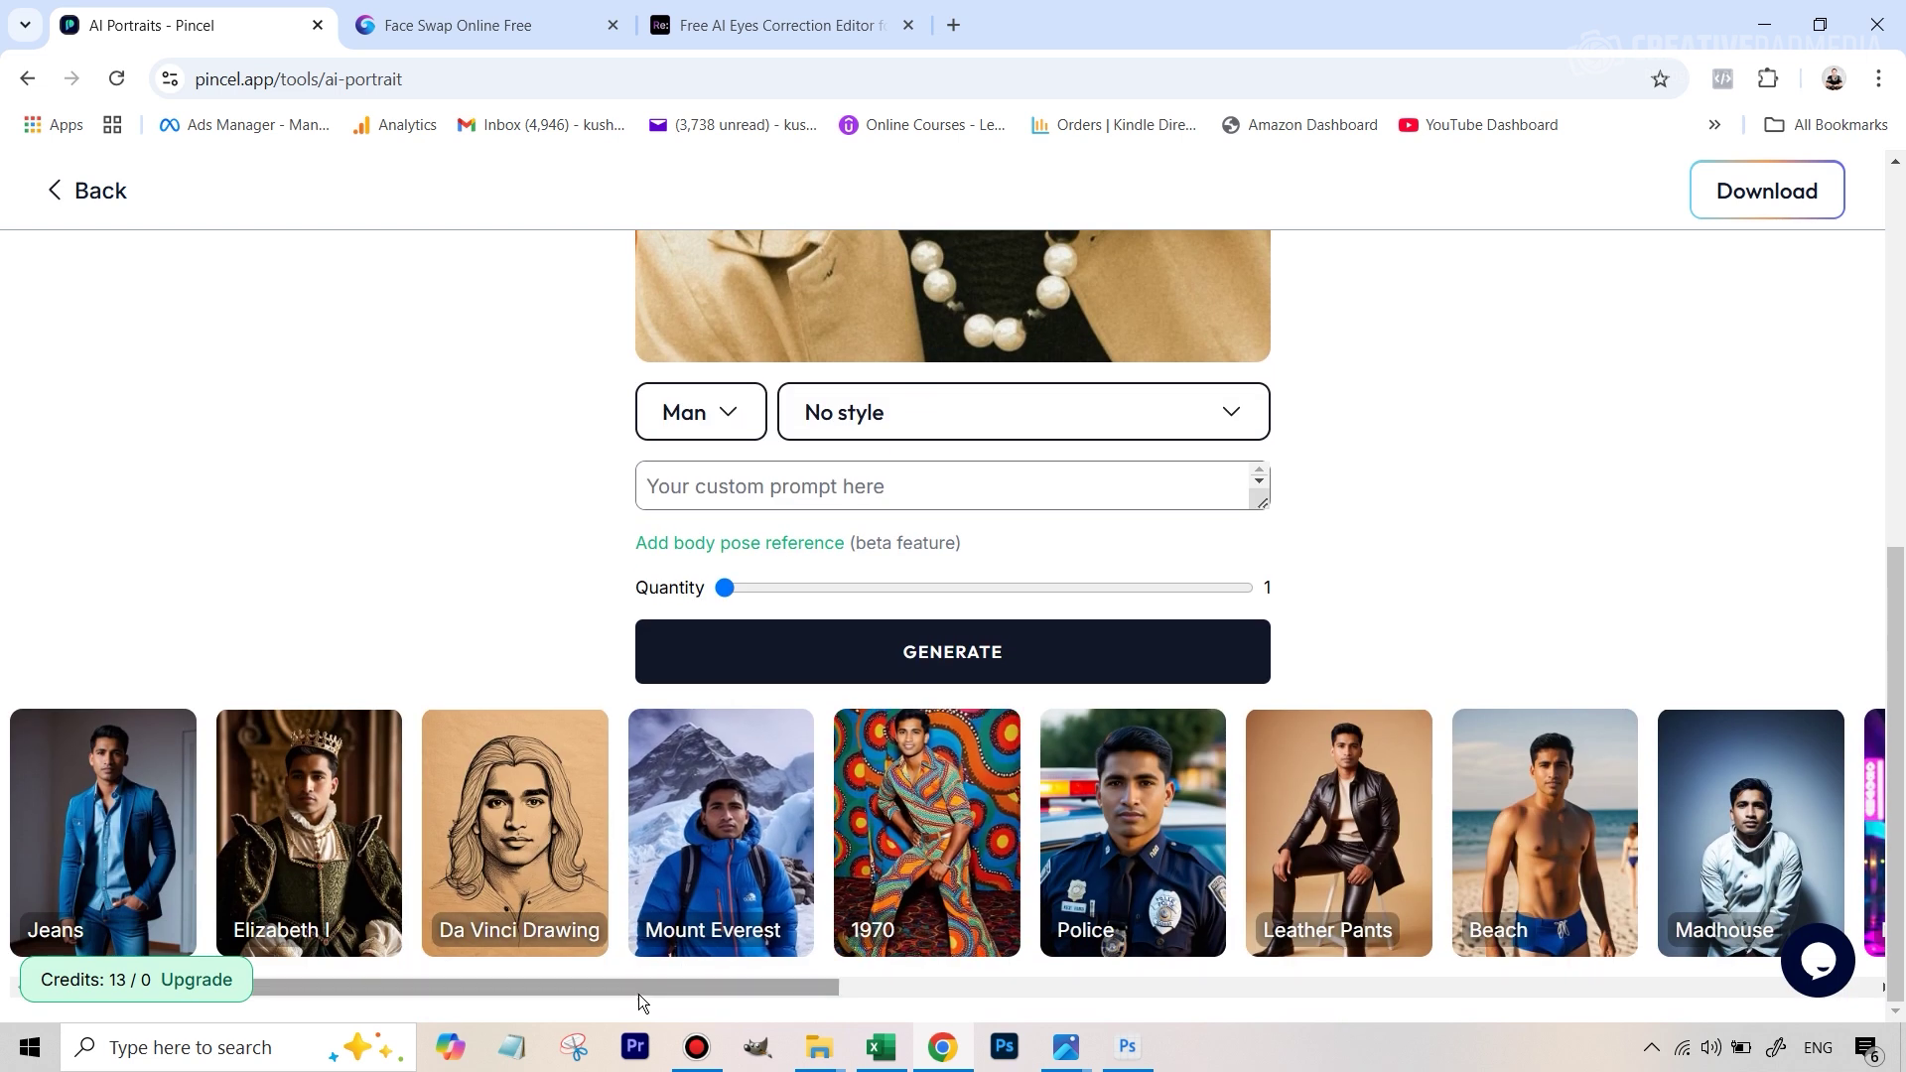
{"action": "left_click_drag", "start_coordinate": [642, 994], "coordinate": [1032, 999]}
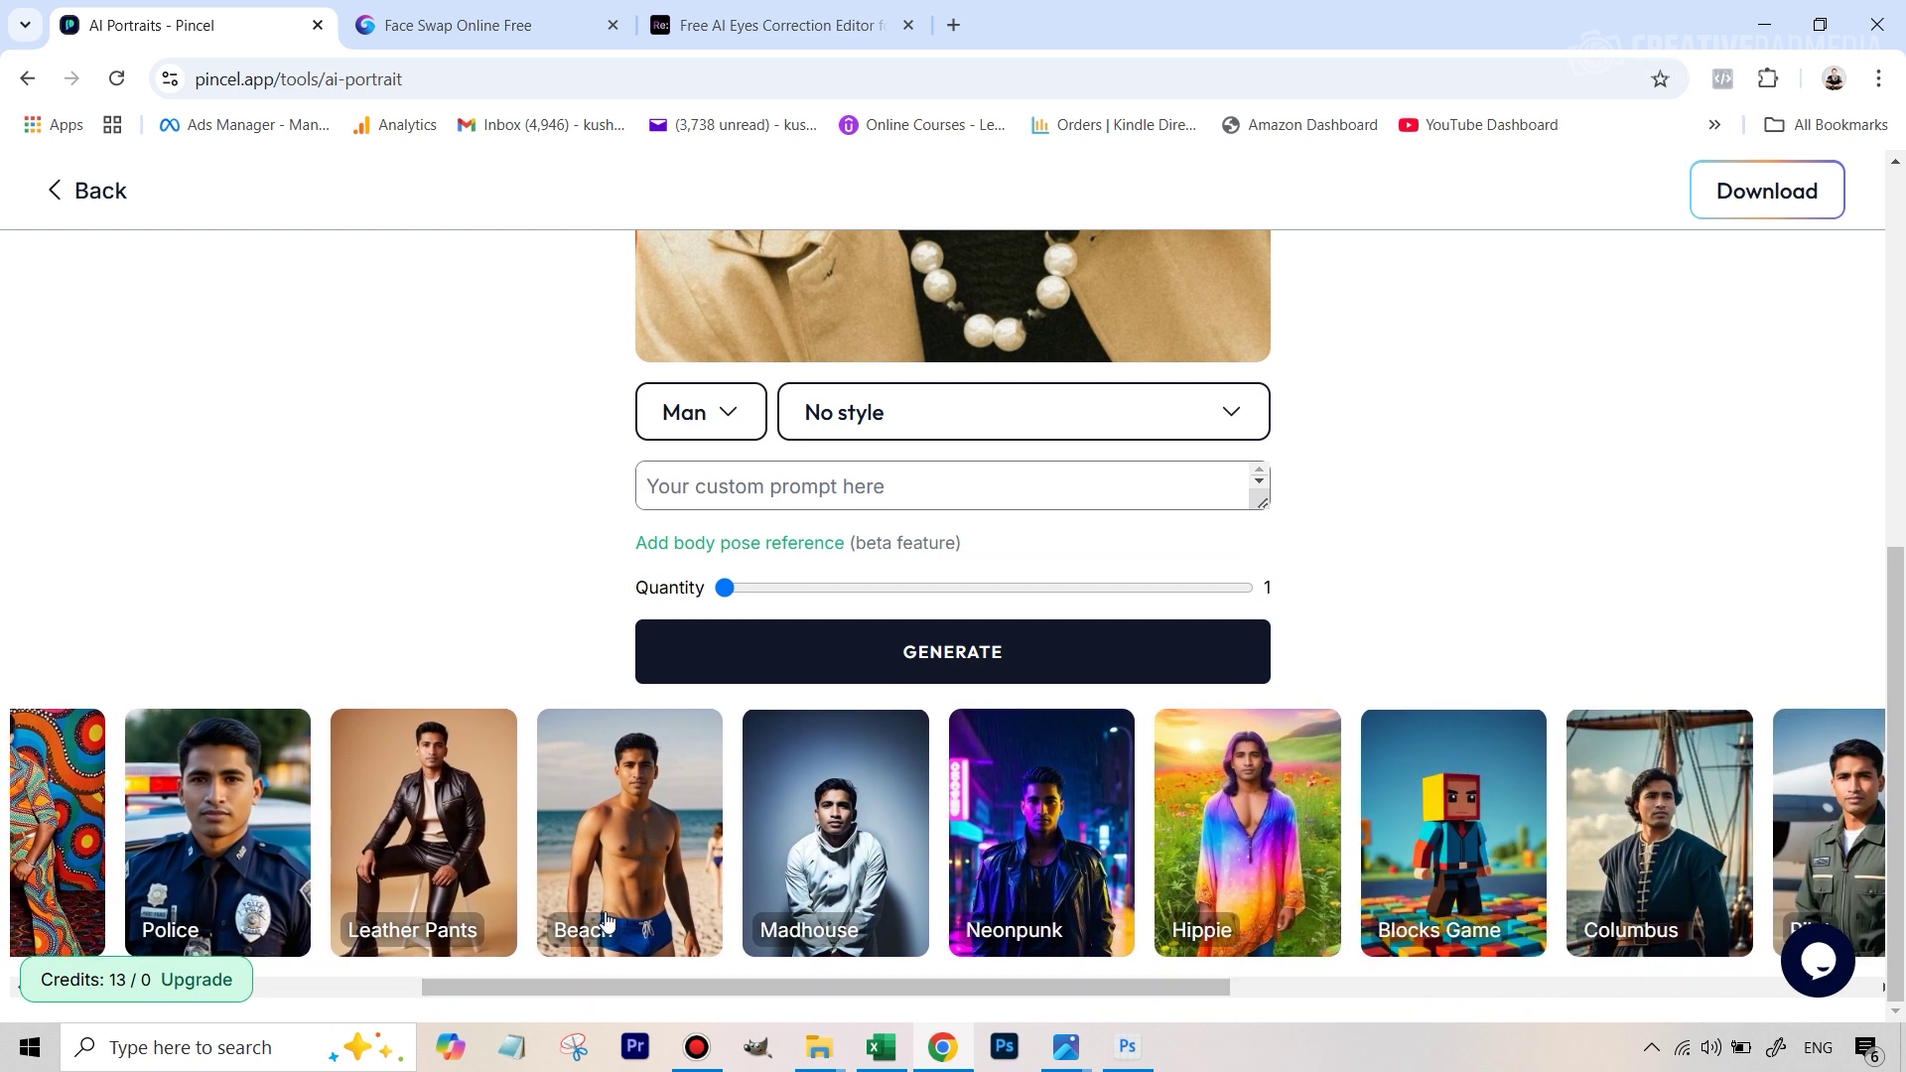
{"action": "left_click_drag", "start_coordinate": [842, 988], "coordinate": [1271, 997]}
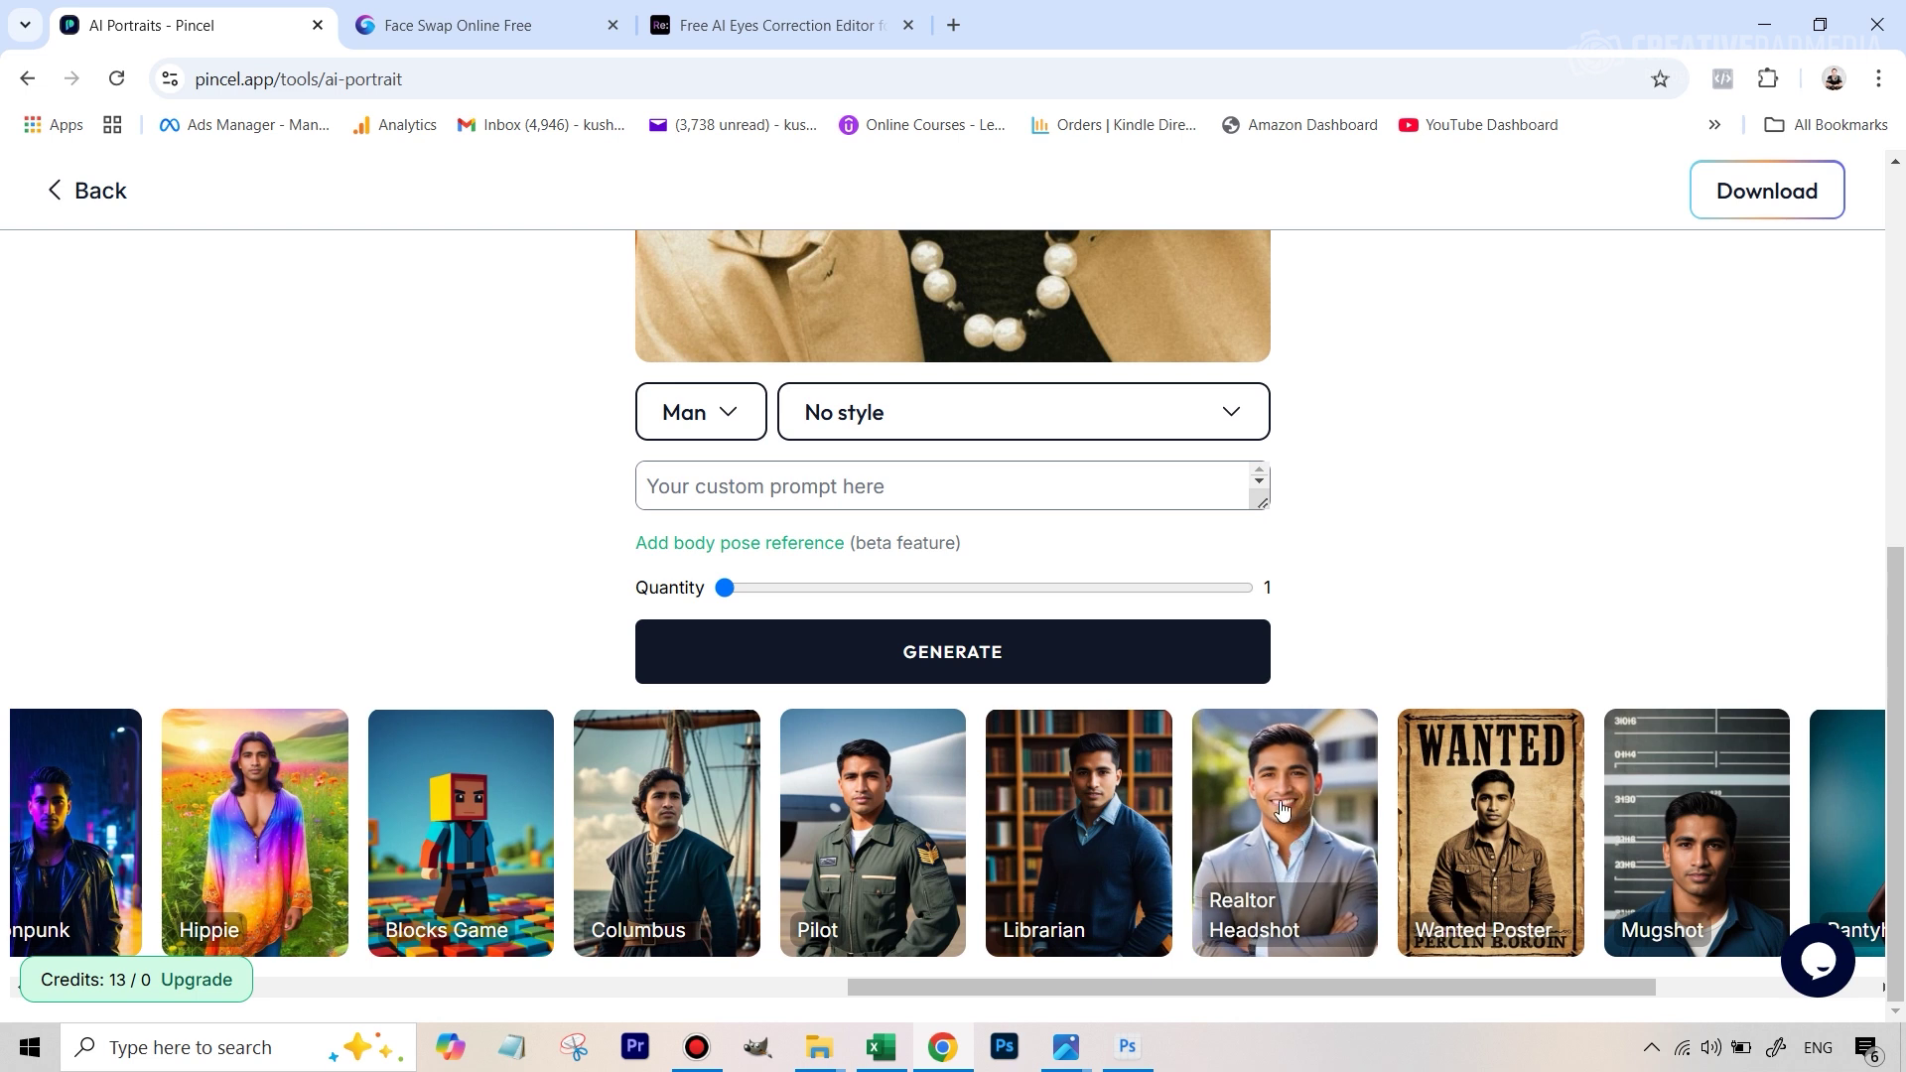
Generate a portrait of the man with the Realtor Headshot preset.
{"action": "left_click", "coordinate": [1273, 812]}
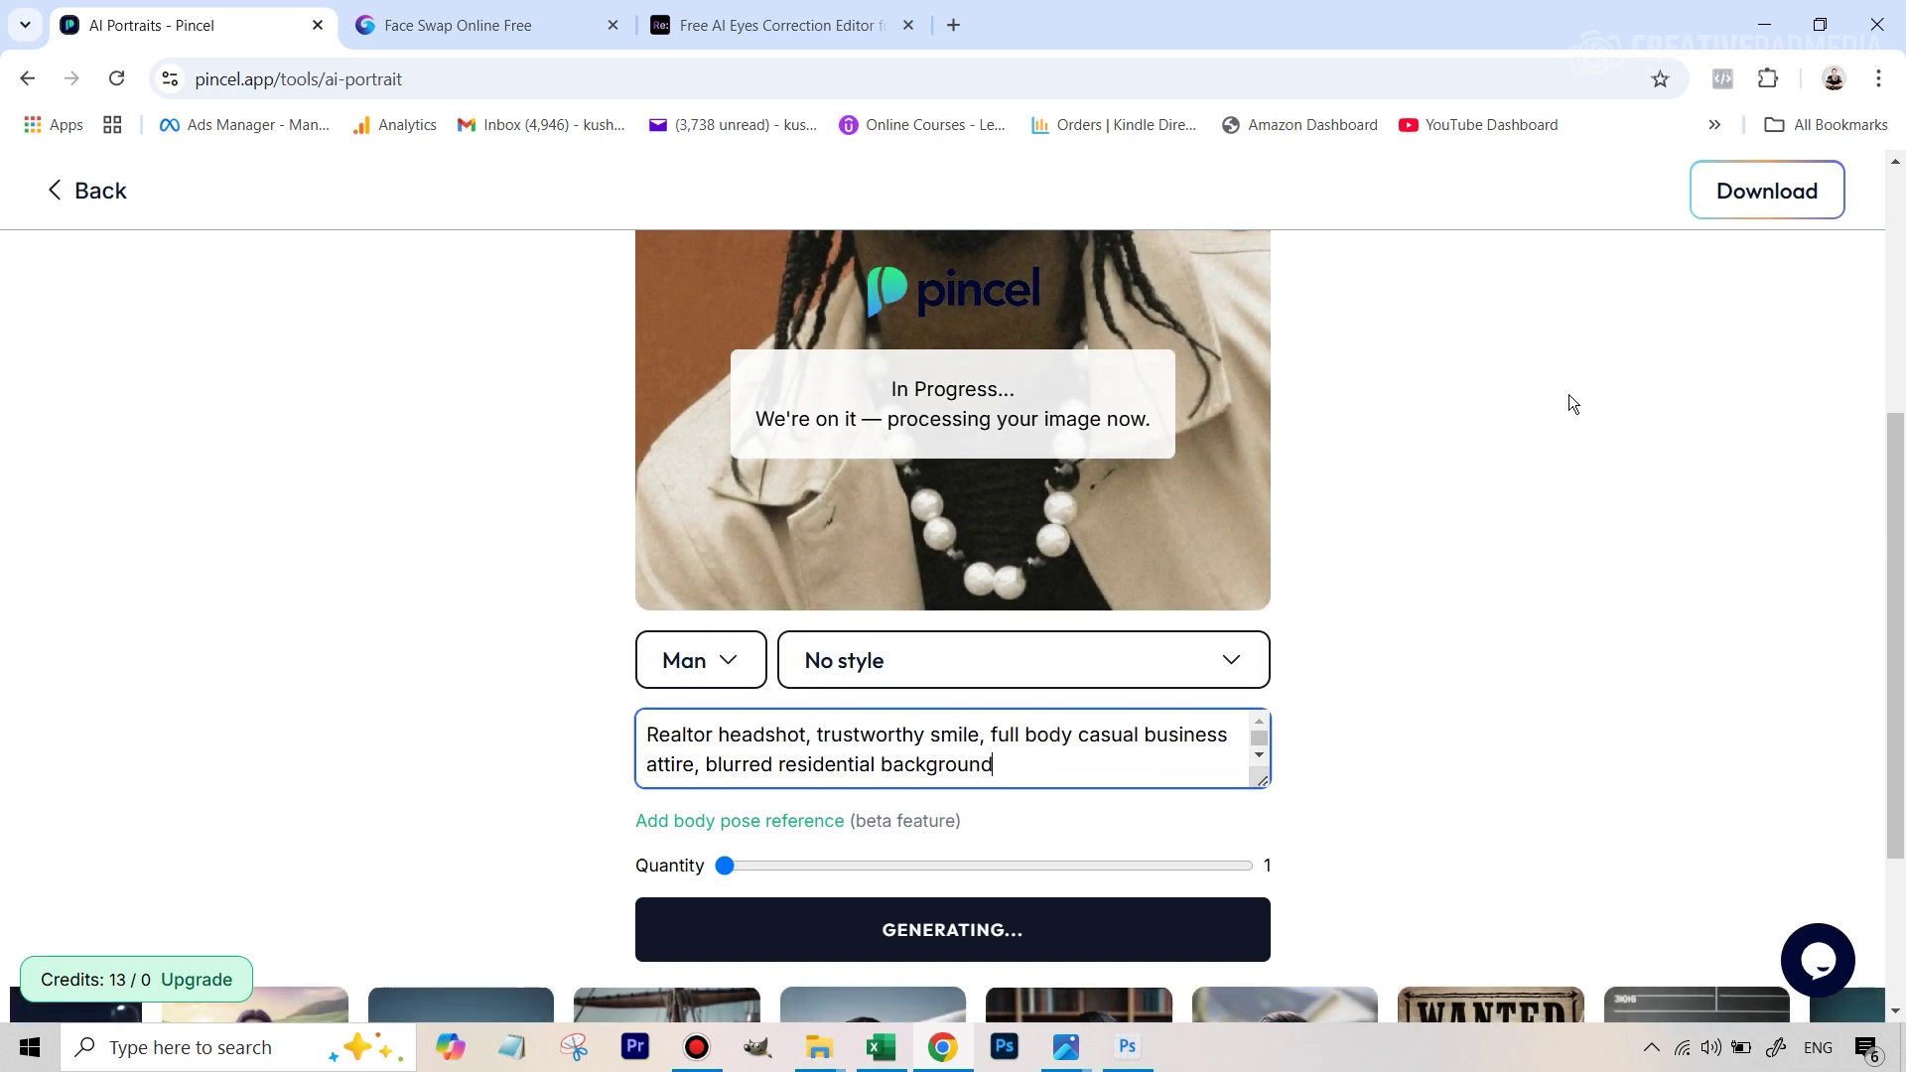
{"action": "scroll", "coordinate": [1573, 446], "scroll_direction": "up", "scroll_amount": 2}
{"action": "scroll", "coordinate": [1574, 462], "scroll_direction": "down", "scroll_amount": 2}
{"action": "scroll", "coordinate": [855, 362], "scroll_direction": "up", "scroll_amount": 3}
{"action": "scroll", "coordinate": [1362, 749], "scroll_direction": "down", "scroll_amount": 4}
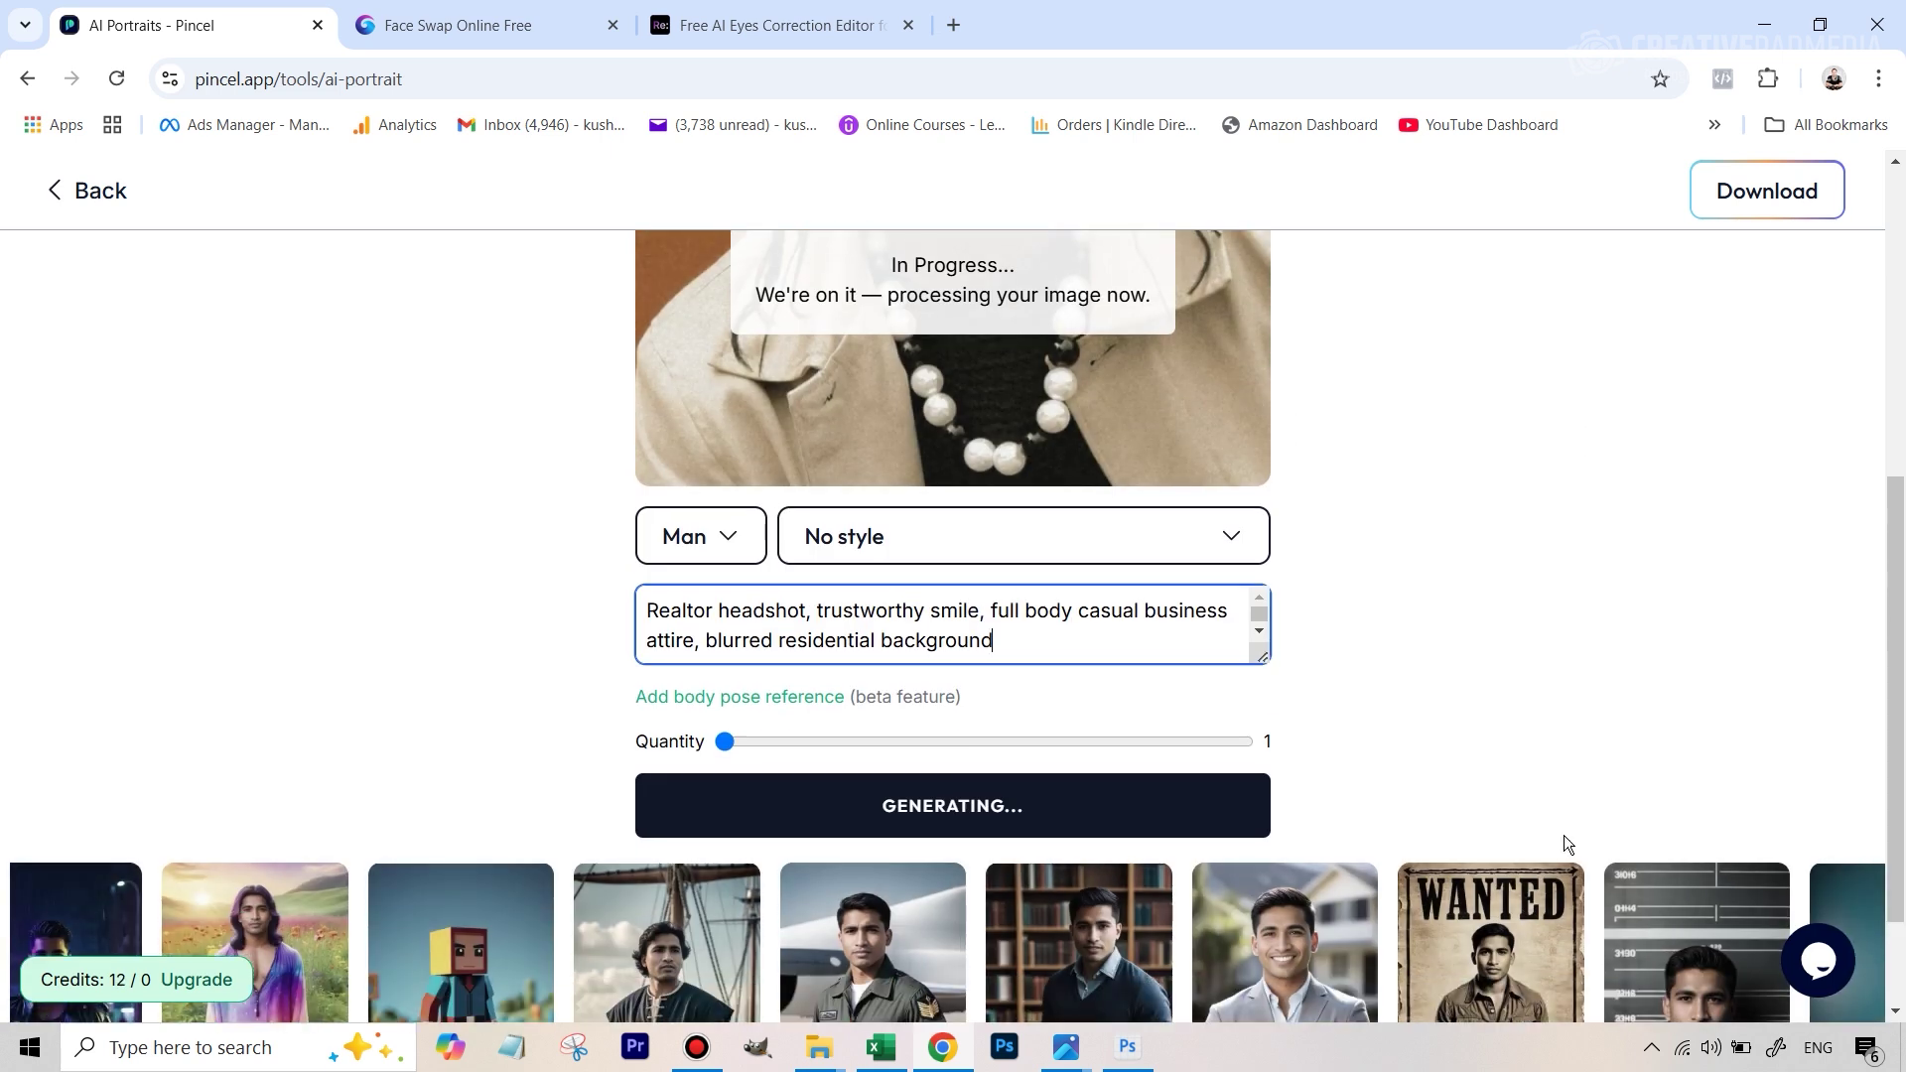
{"action": "scroll", "coordinate": [1157, 583], "scroll_direction": "up", "scroll_amount": 5}
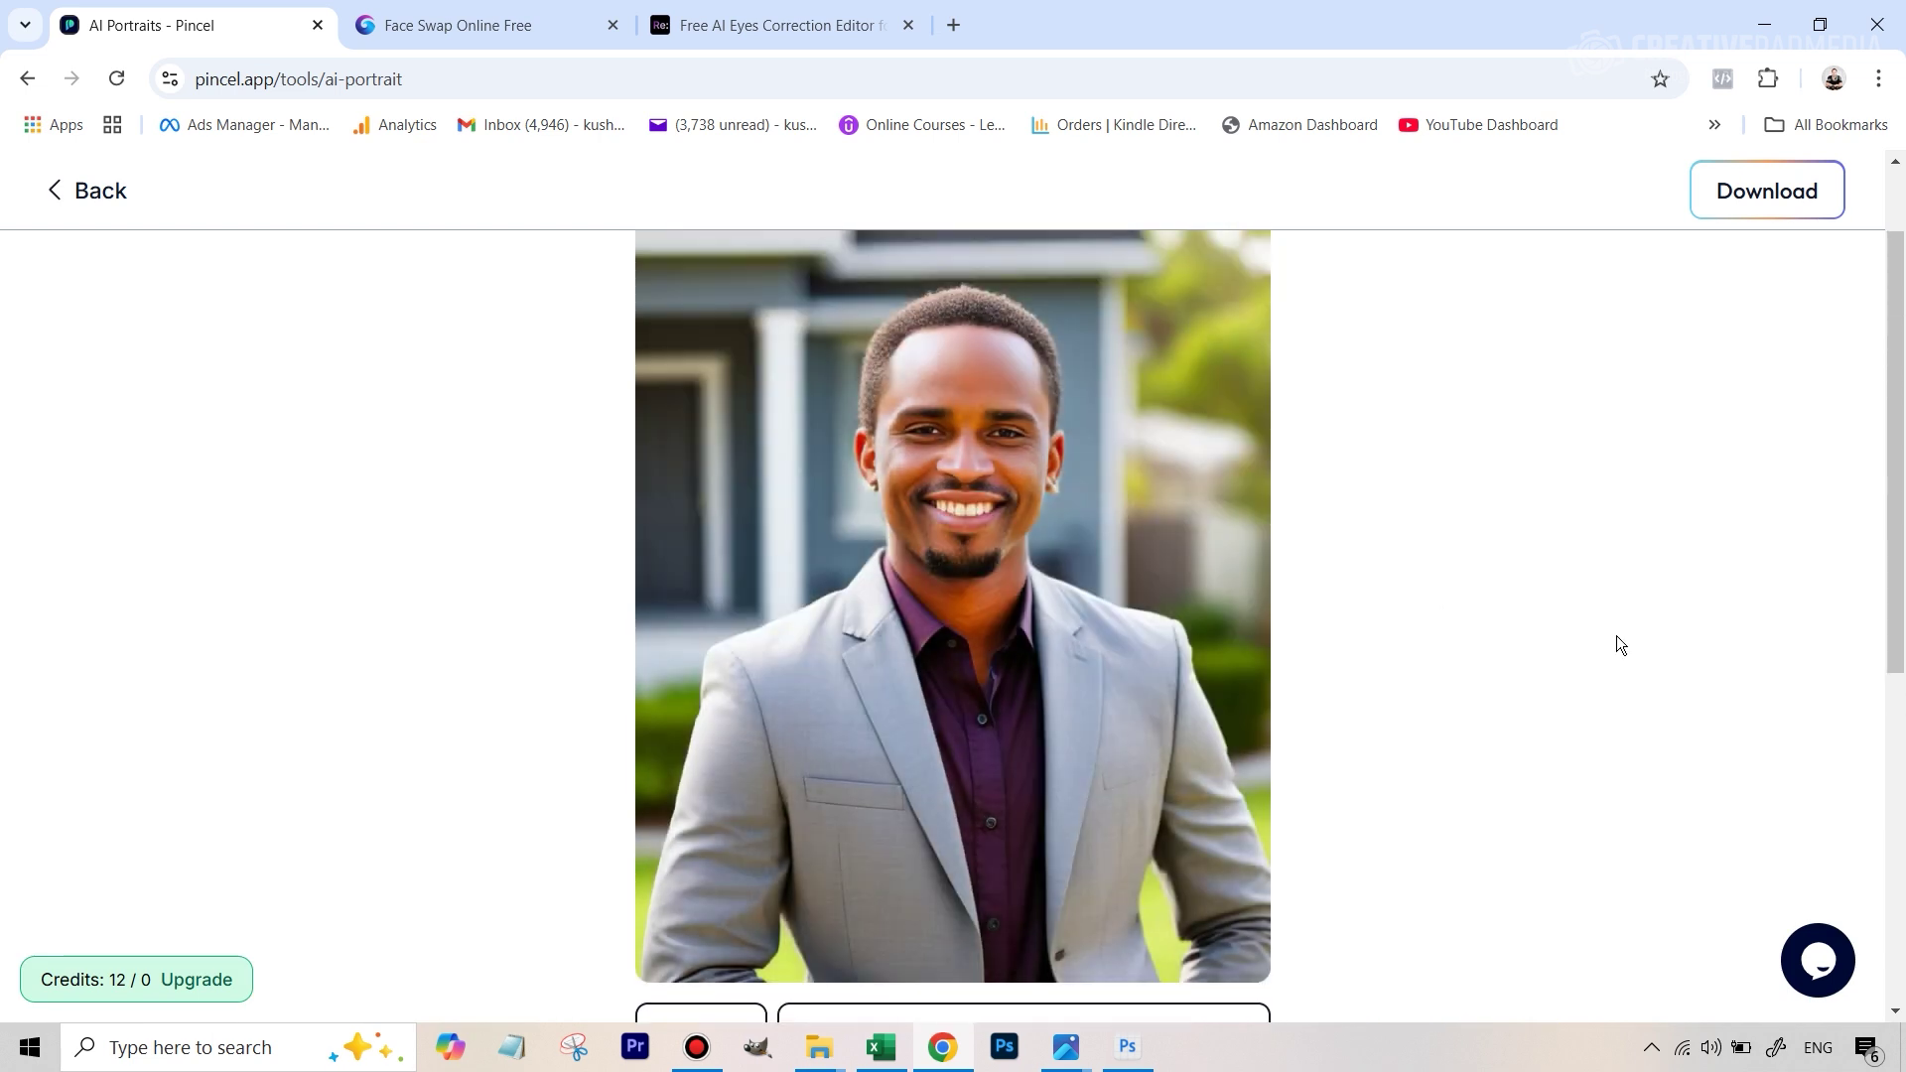
{"action": "scroll", "coordinate": [1327, 841], "scroll_direction": "down", "scroll_amount": 3}
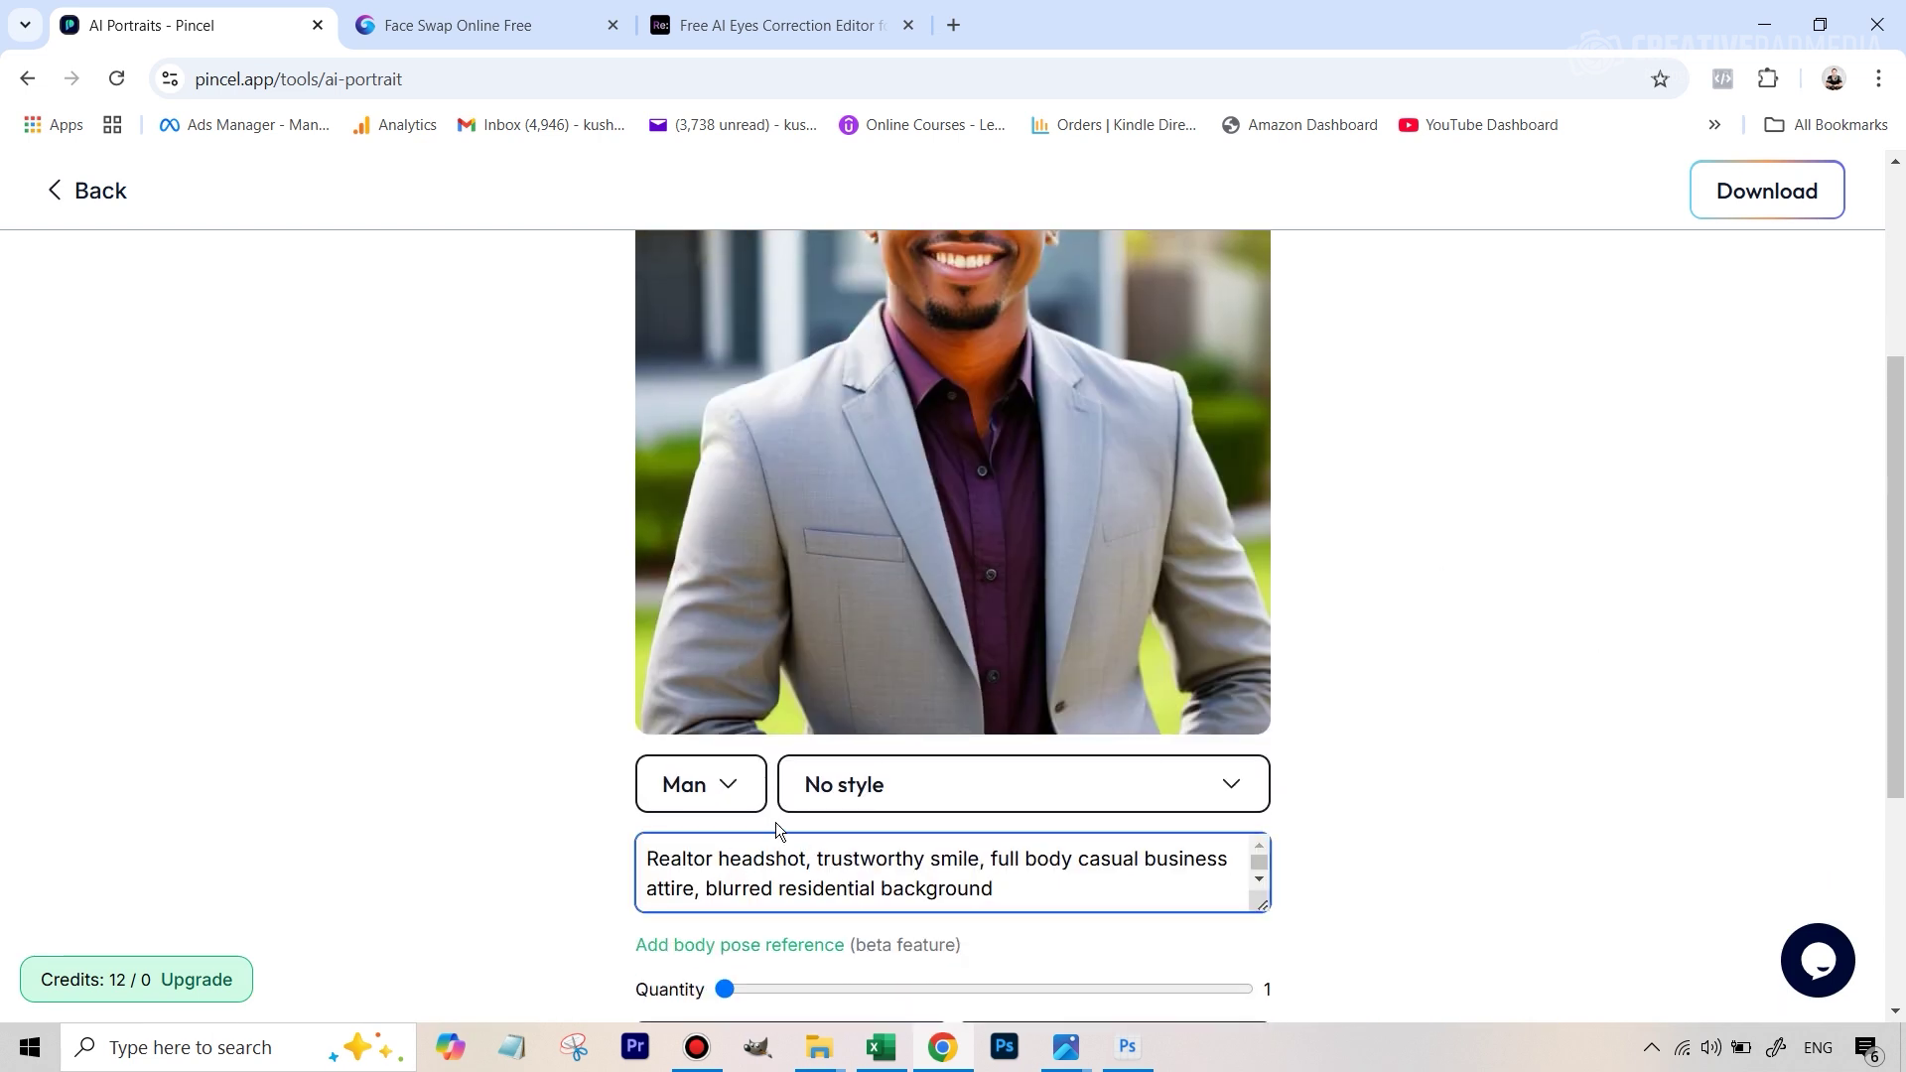
Download the generated realtor headshot as a PNG.
{"action": "mouse_move", "coordinate": [1124, 338]}
{"action": "scroll", "coordinate": [1407, 580], "scroll_direction": "up", "scroll_amount": 3}
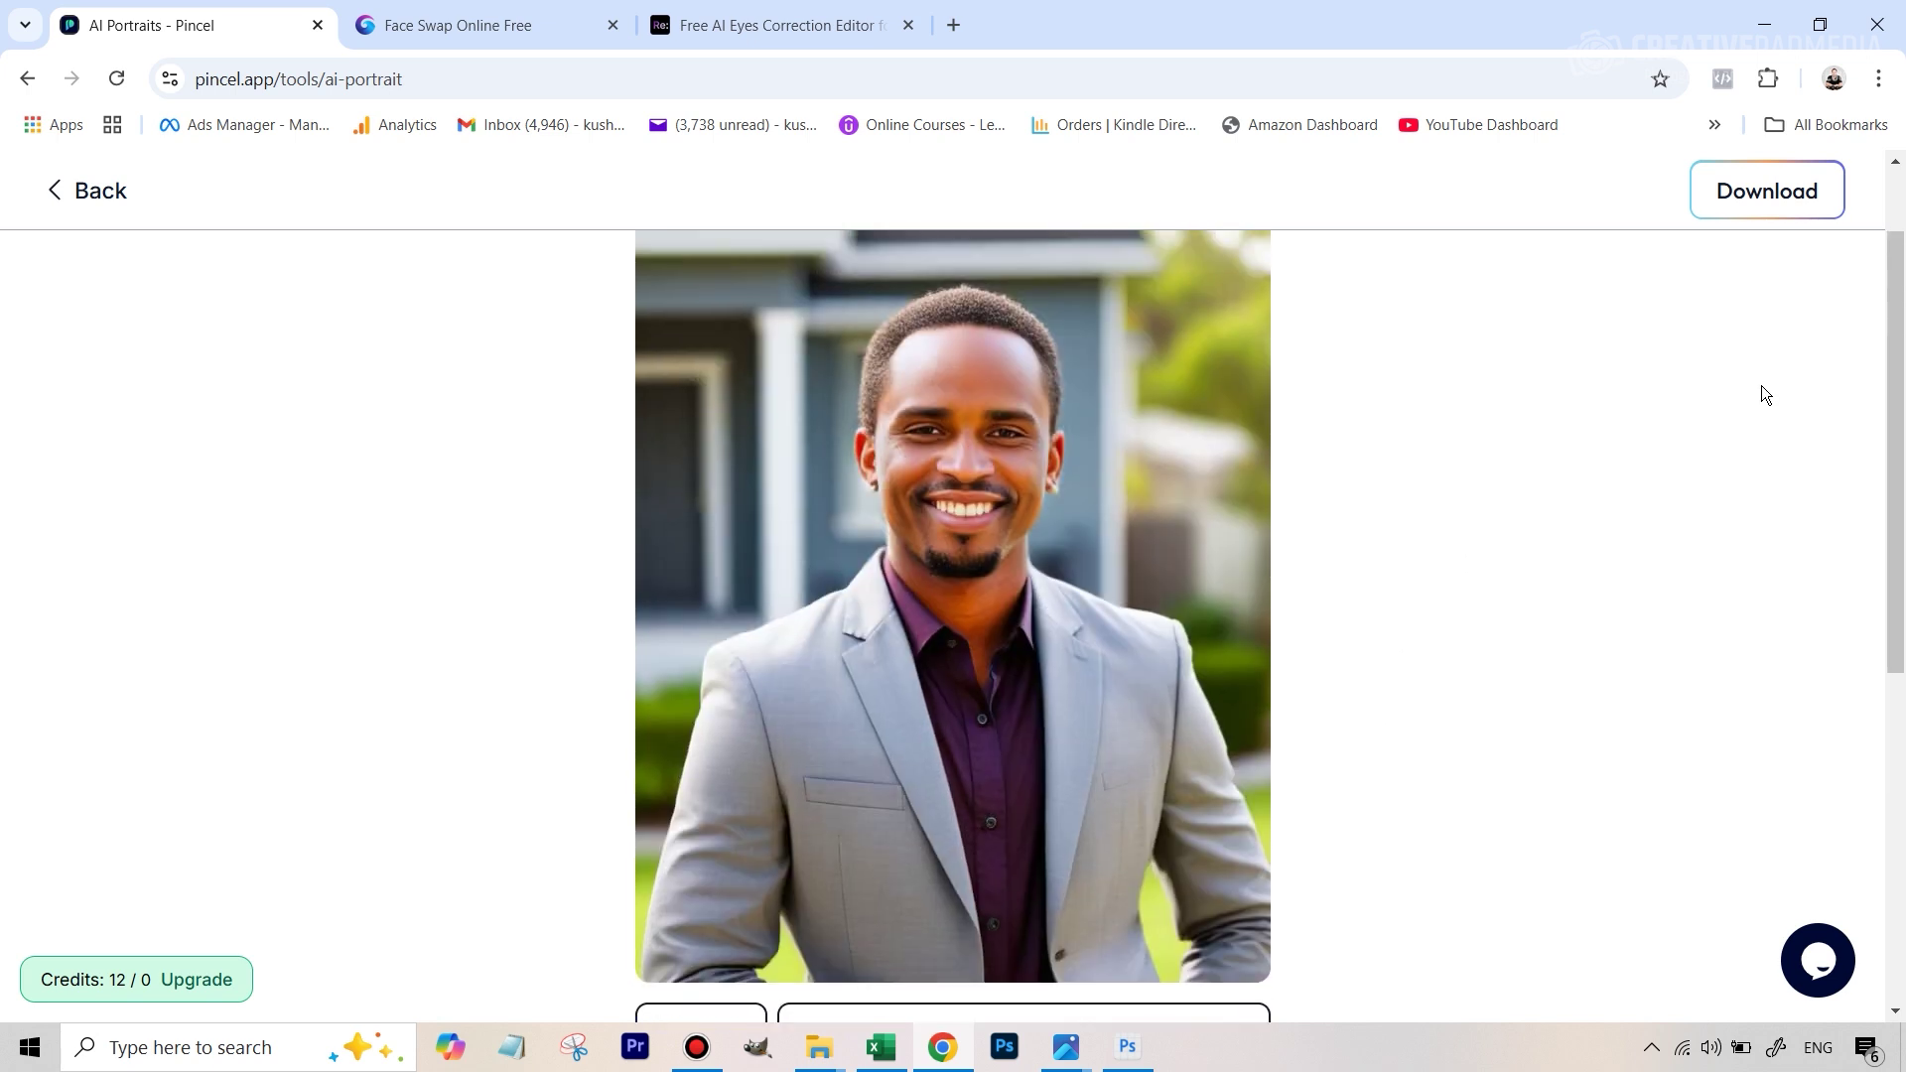
{"action": "scroll", "coordinate": [1761, 388], "scroll_direction": "down", "scroll_amount": 2}
{"action": "scroll", "coordinate": [1753, 384], "scroll_direction": "up", "scroll_amount": 1}
{"action": "scroll", "coordinate": [1676, 283], "scroll_direction": "up", "scroll_amount": 3}
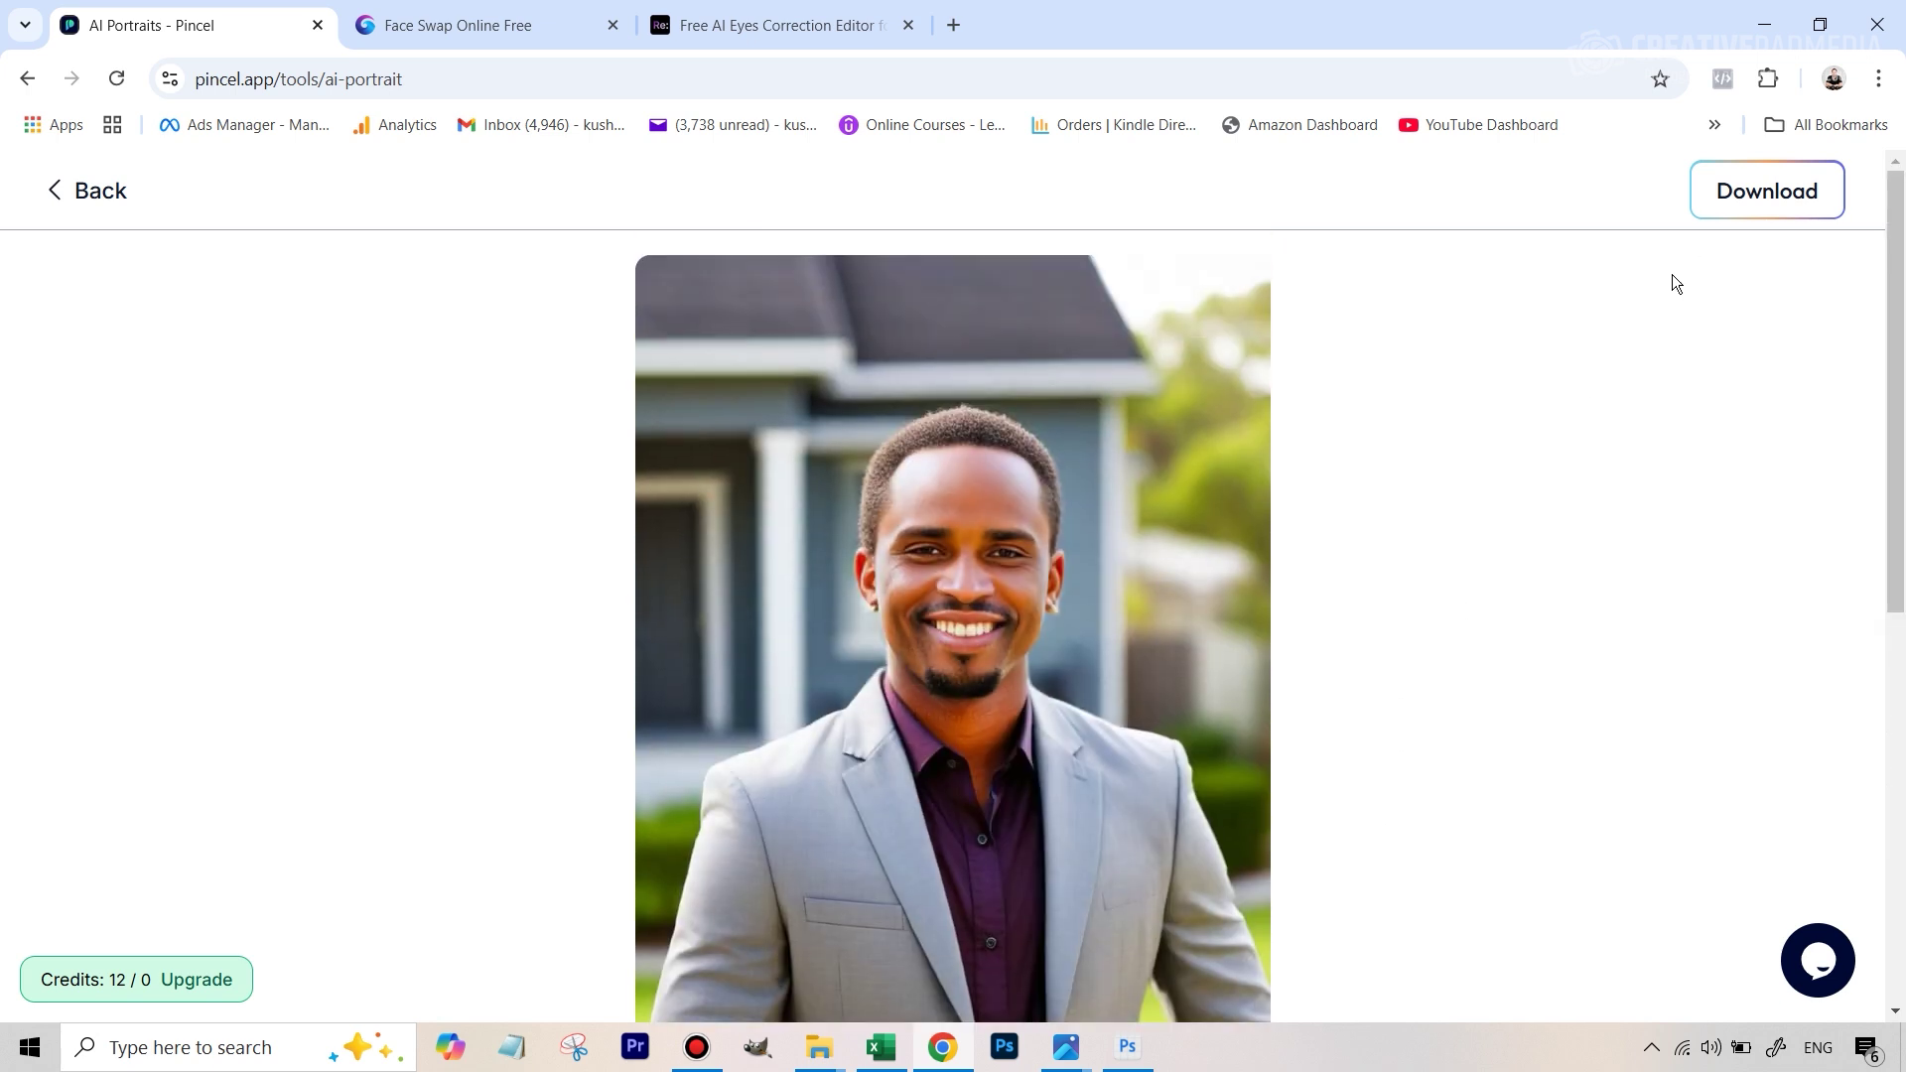
{"action": "left_click", "coordinate": [959, 645]}
{"action": "scroll", "coordinate": [1620, 722], "scroll_direction": "down", "scroll_amount": 2}
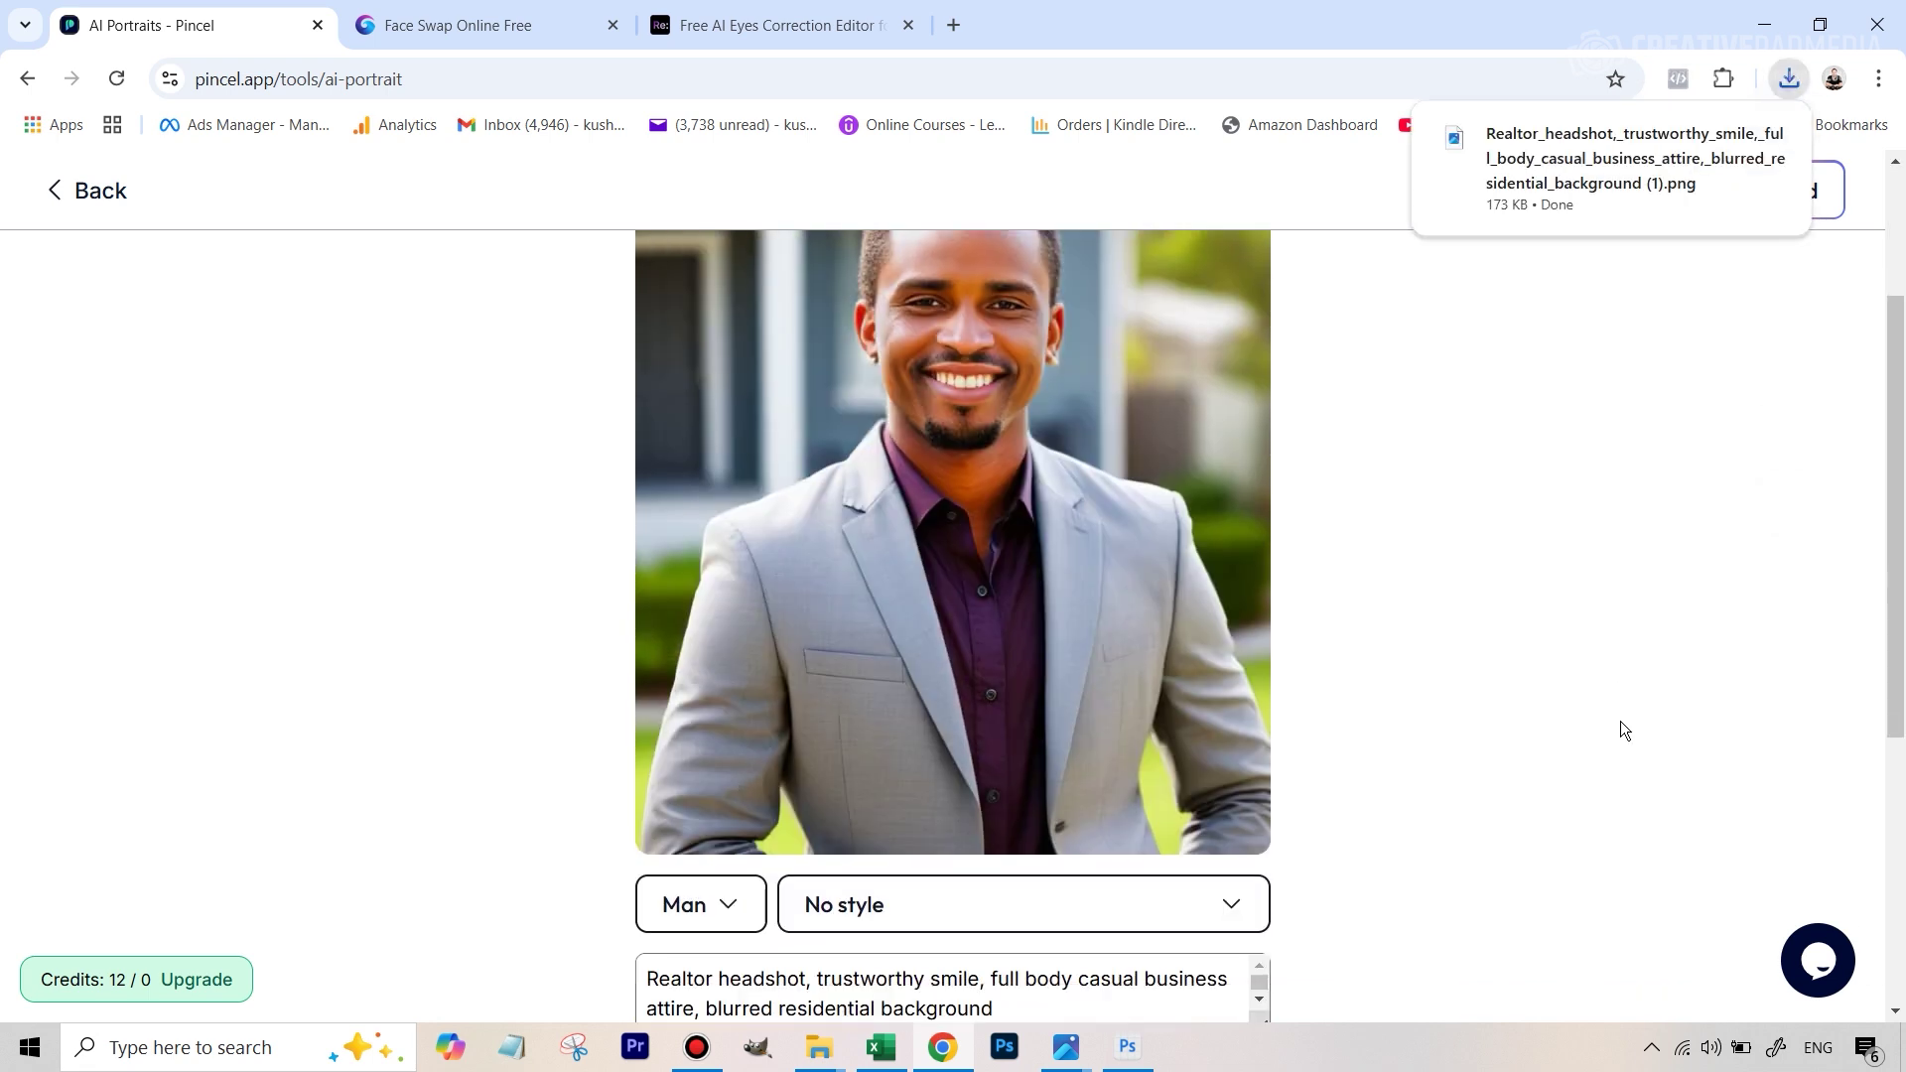
{"action": "scroll", "coordinate": [1544, 893], "scroll_direction": "down", "scroll_amount": 4}
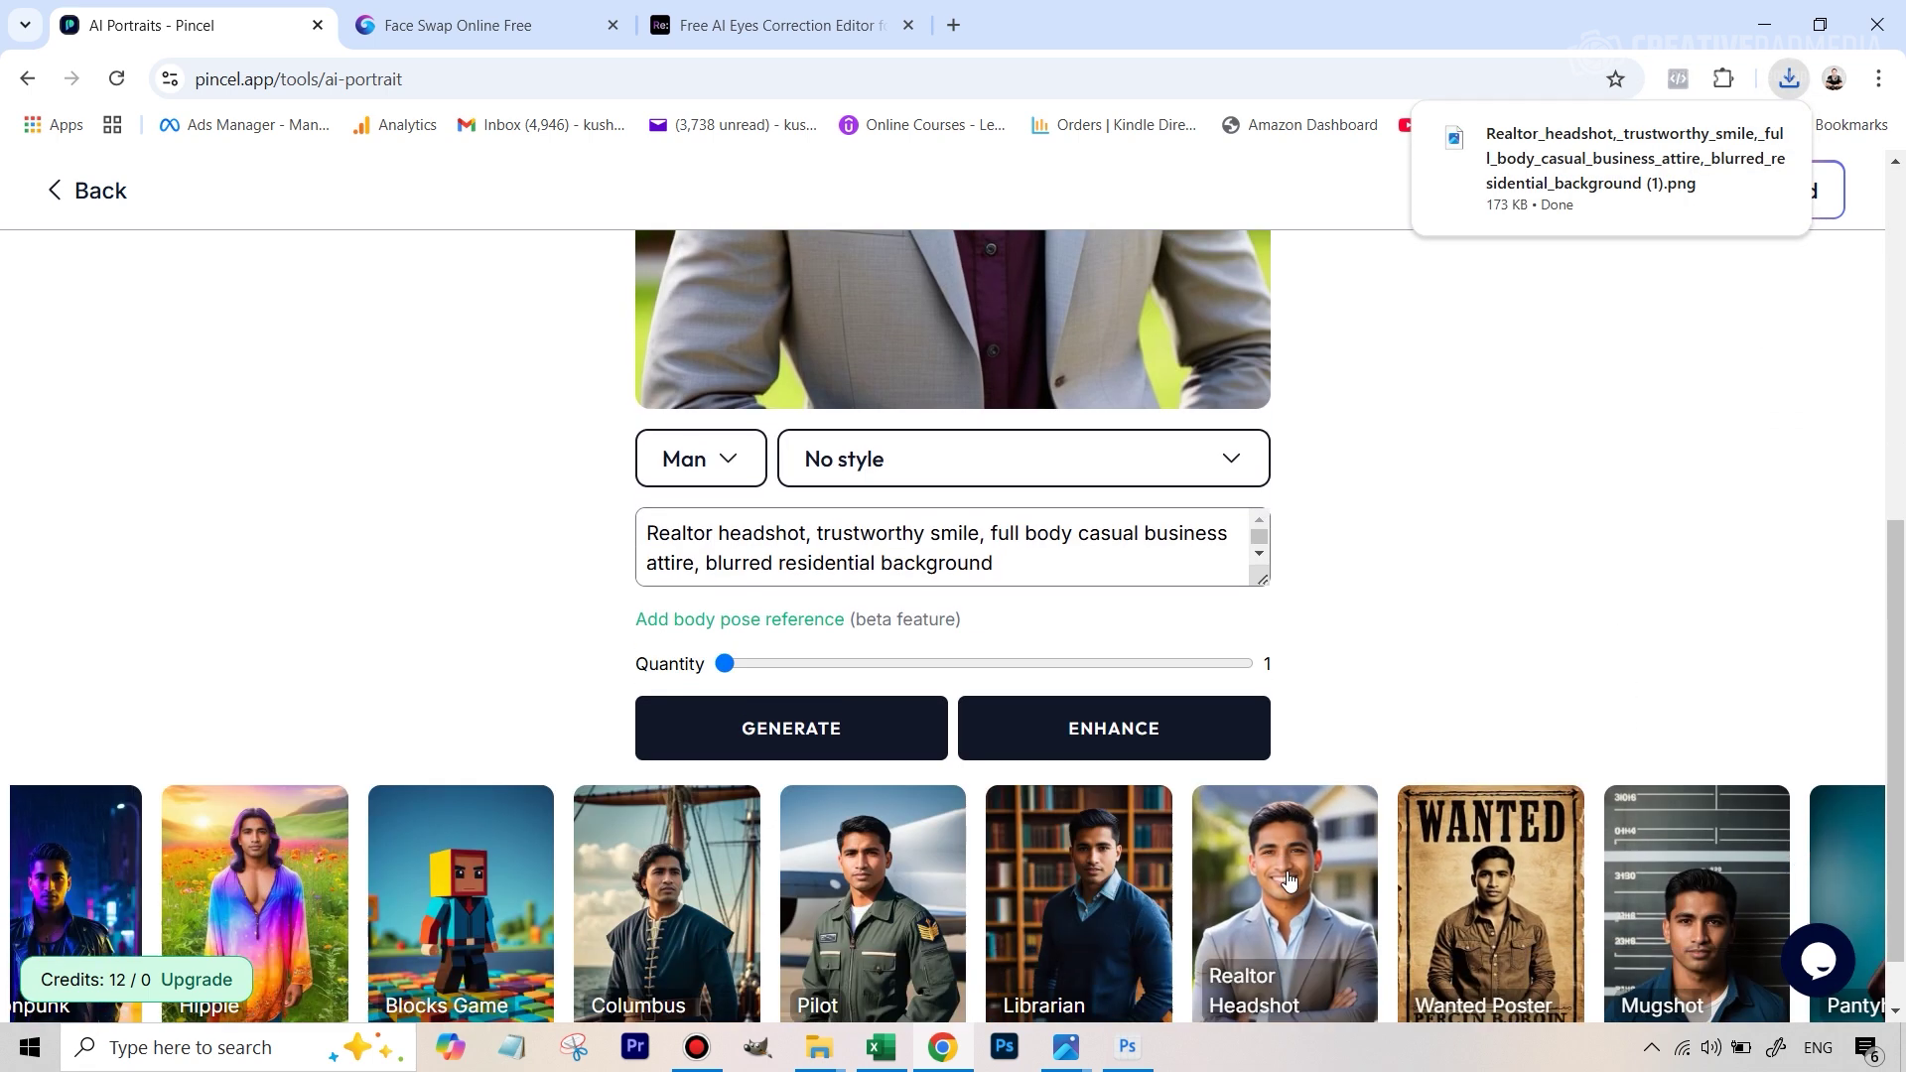
{"action": "scroll", "coordinate": [1288, 880], "scroll_direction": "down", "scroll_amount": 1}
Generate a portrait with the Spring Fashion preset.
{"action": "left_click_drag", "start_coordinate": [1165, 988], "coordinate": [1439, 983]}
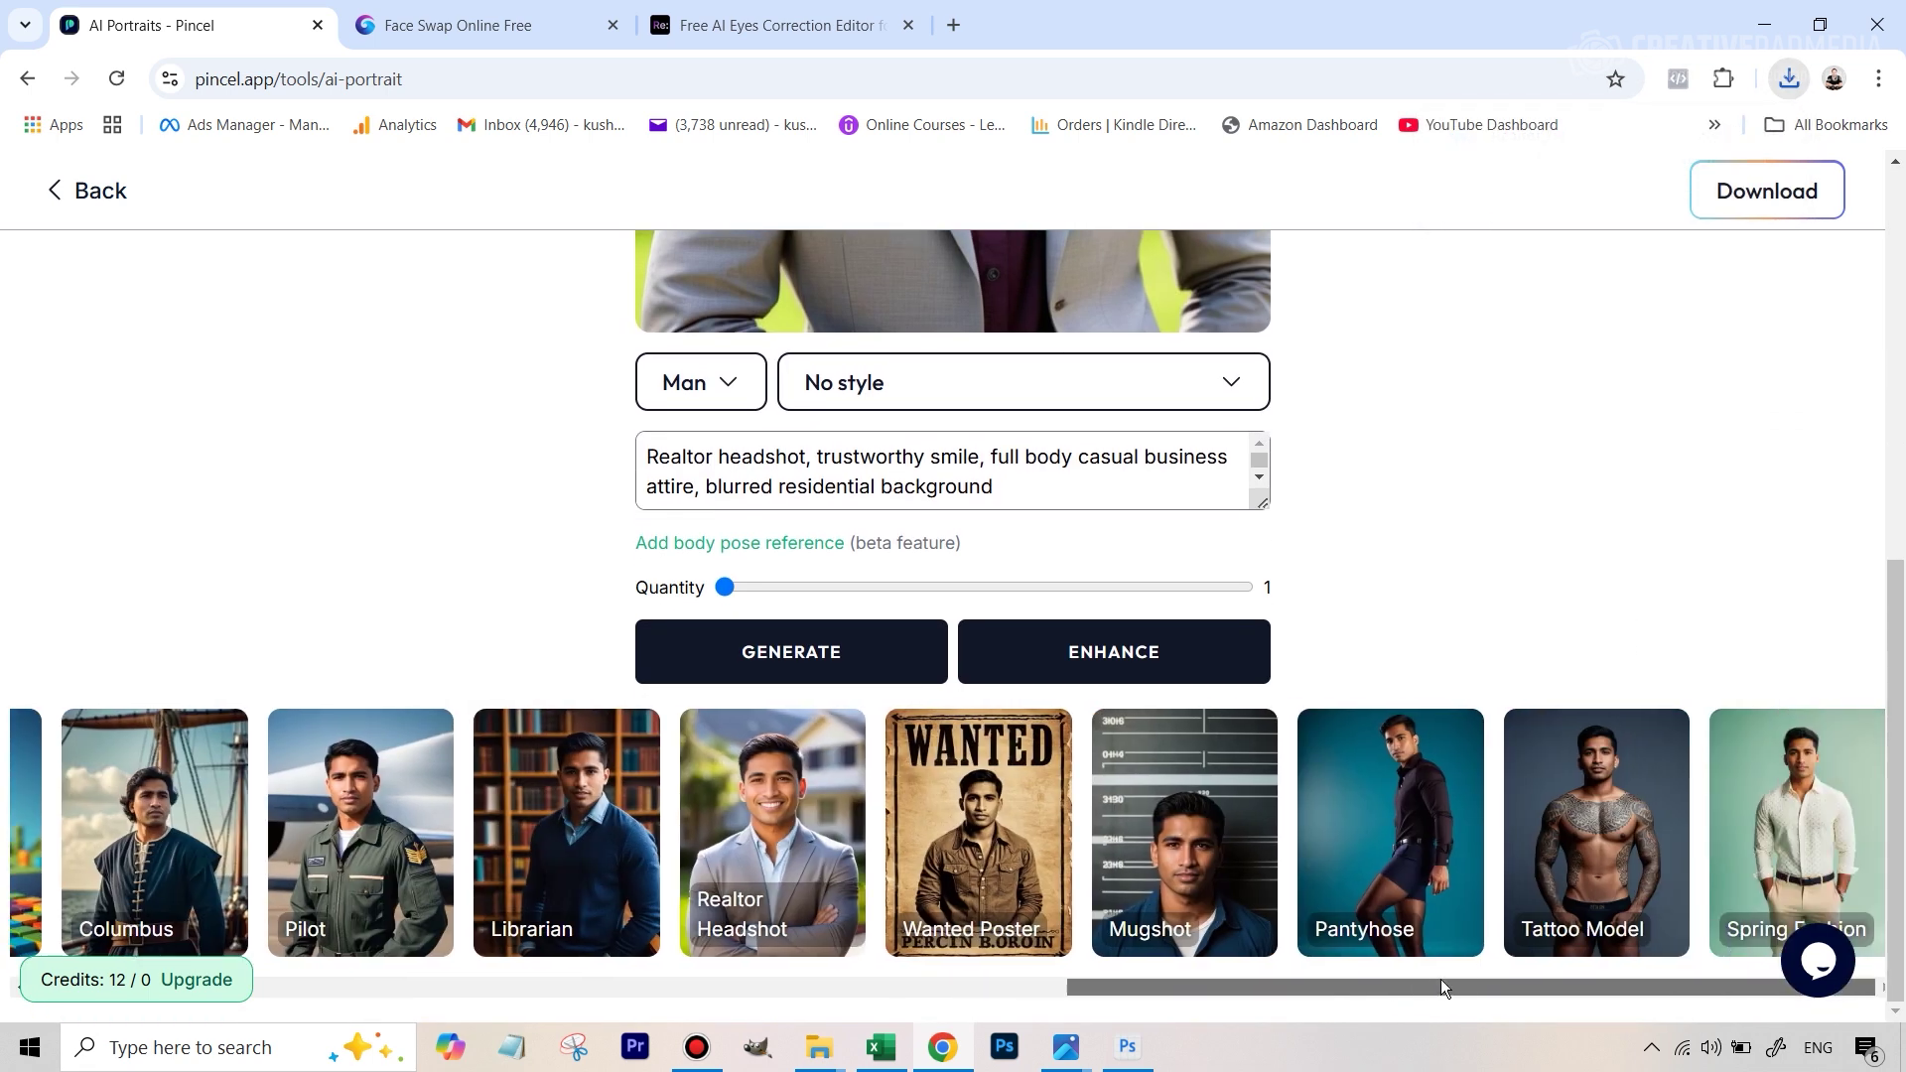
{"action": "left_click", "coordinate": [1861, 806]}
{"action": "scroll", "coordinate": [1409, 658], "scroll_direction": "down", "scroll_amount": 5}
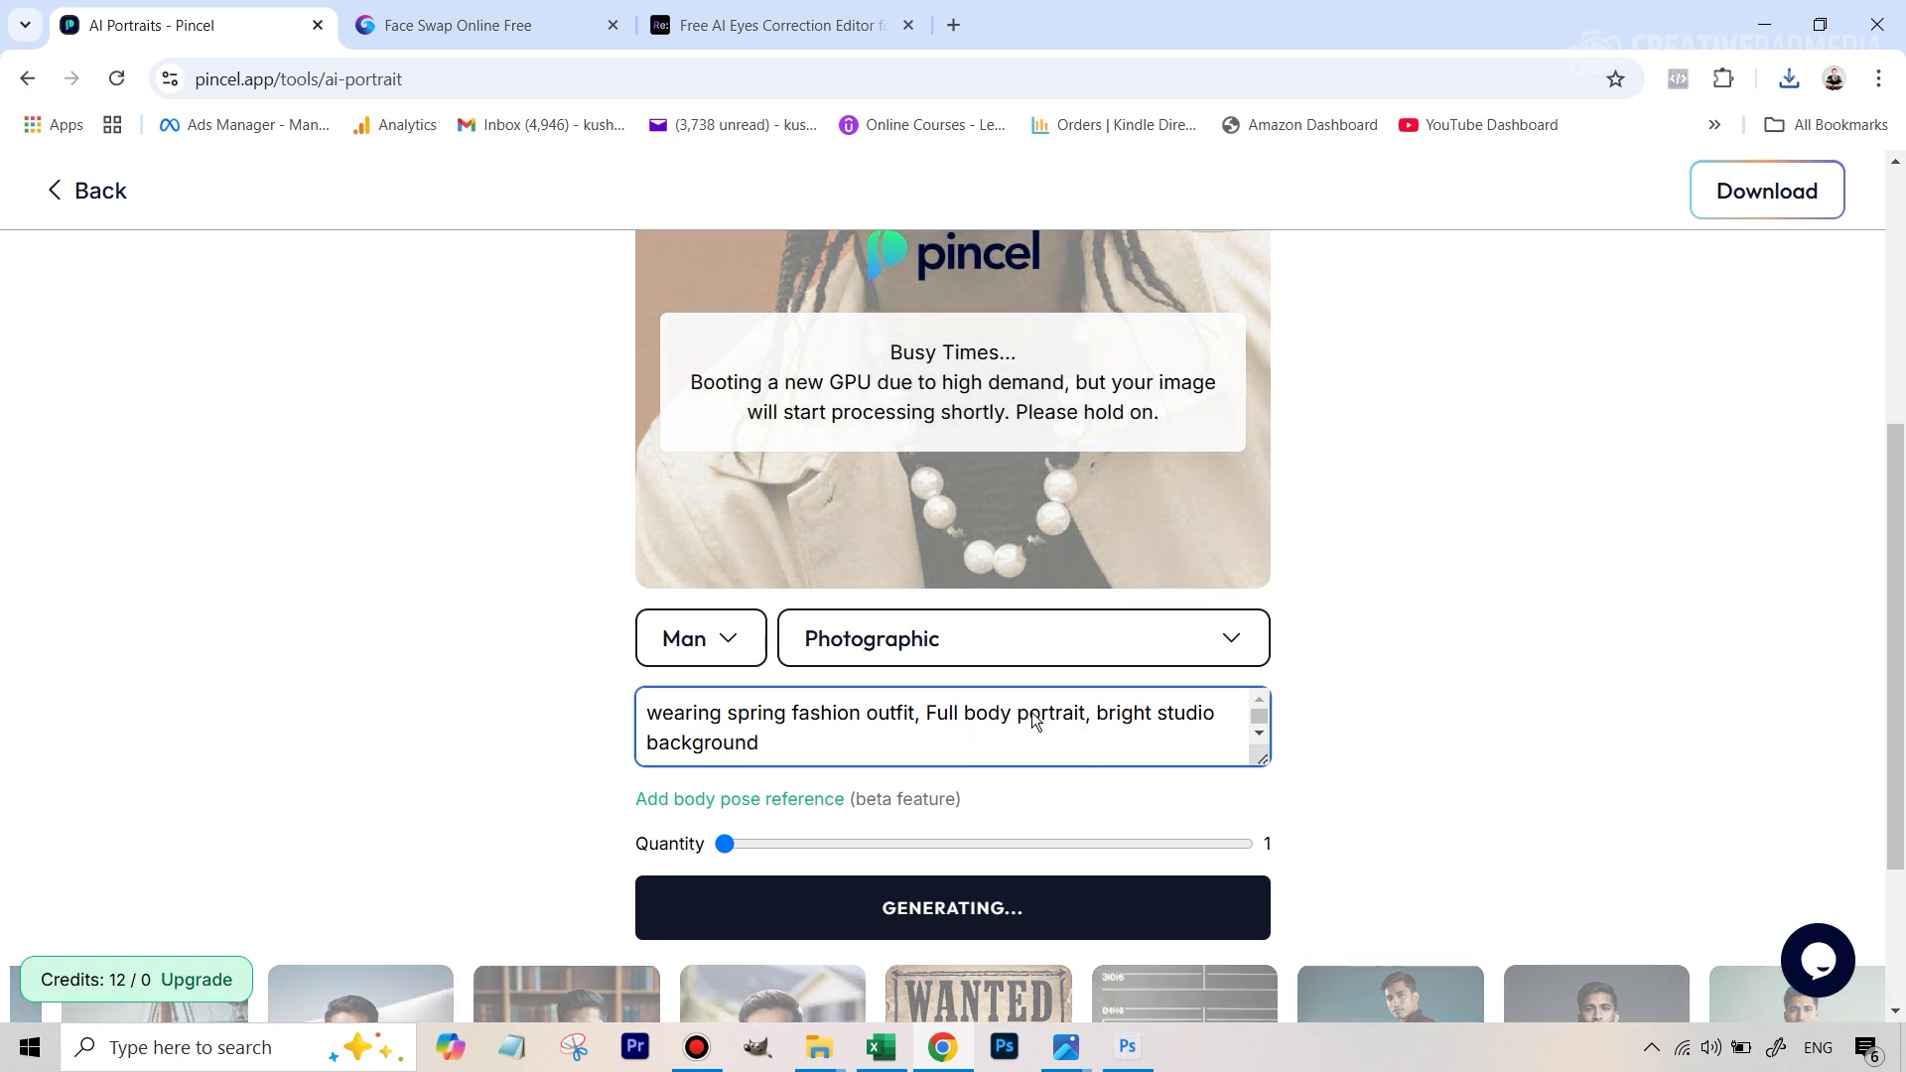
{"action": "mouse_move", "coordinate": [1022, 456]}
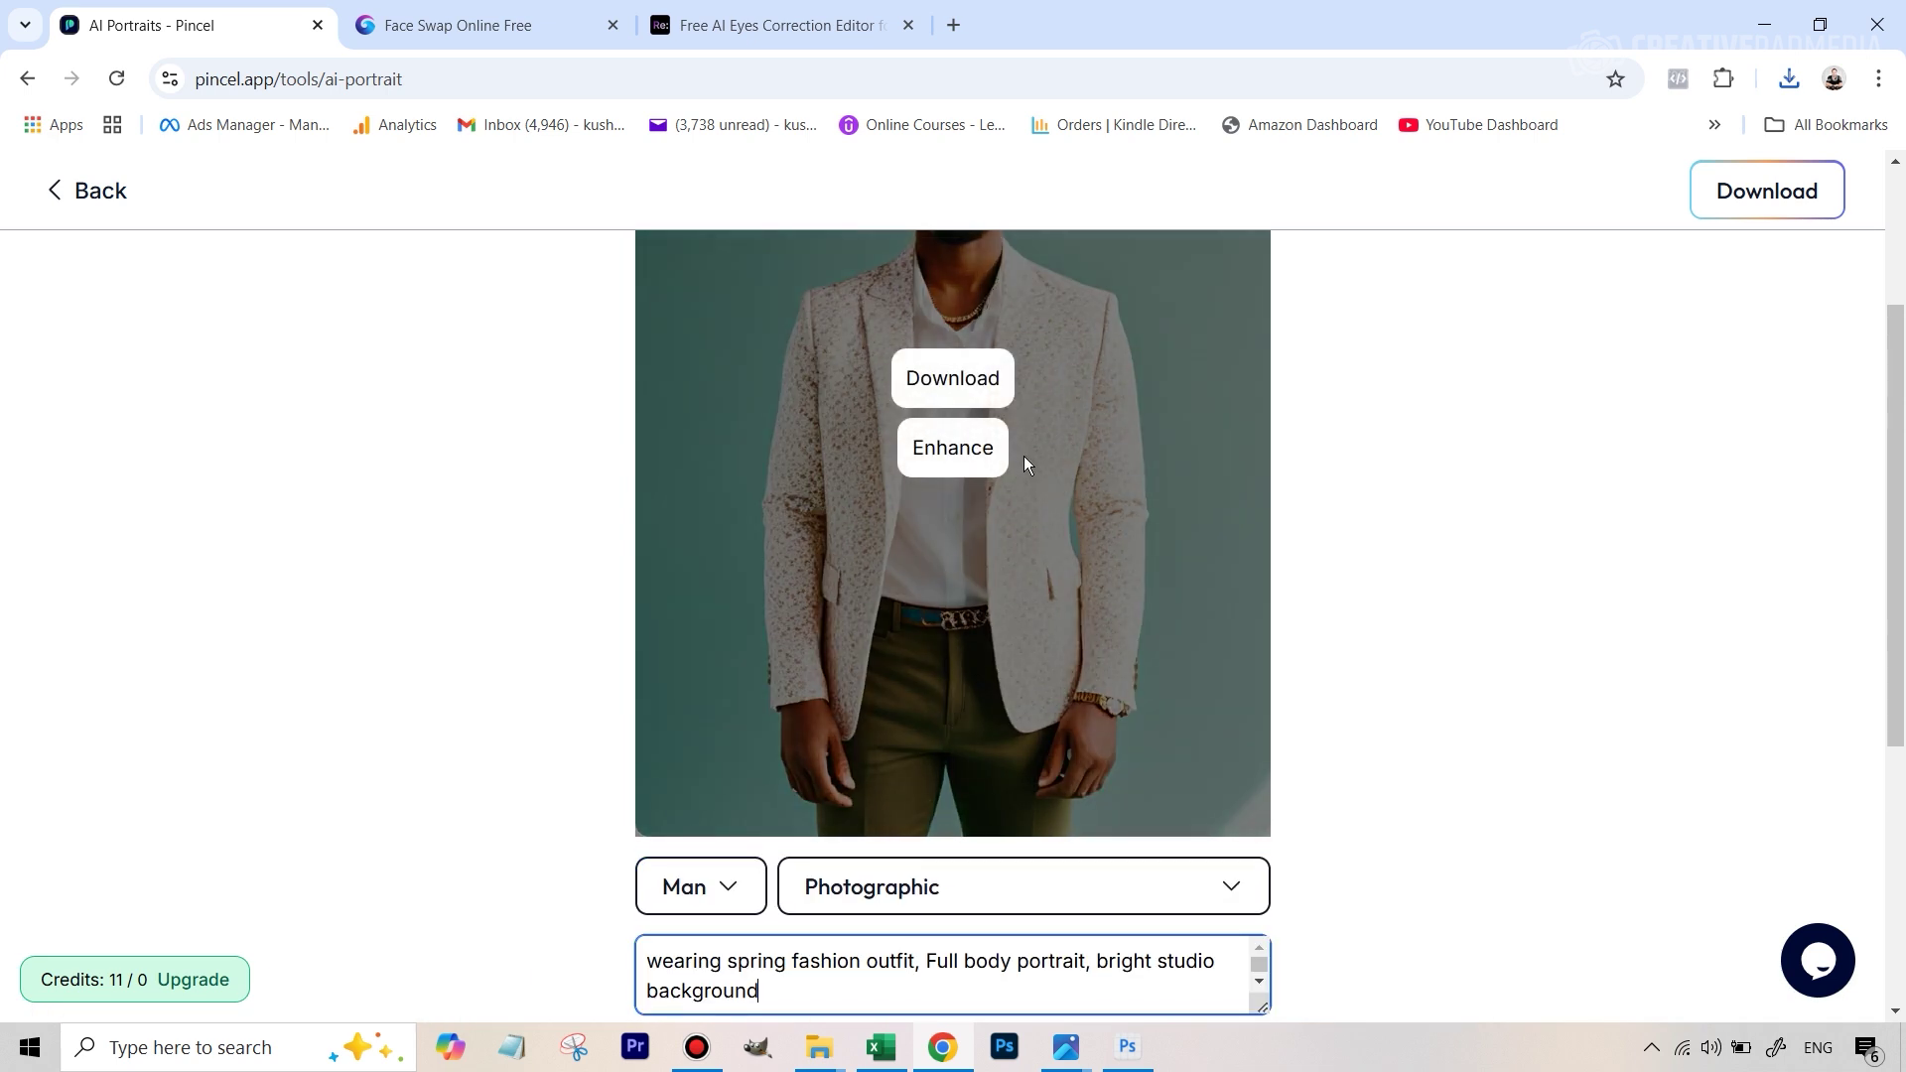
{"action": "scroll", "coordinate": [1027, 458], "scroll_direction": "up", "scroll_amount": 3}
{"action": "scroll", "coordinate": [1115, 558], "scroll_direction": "down", "scroll_amount": 4}
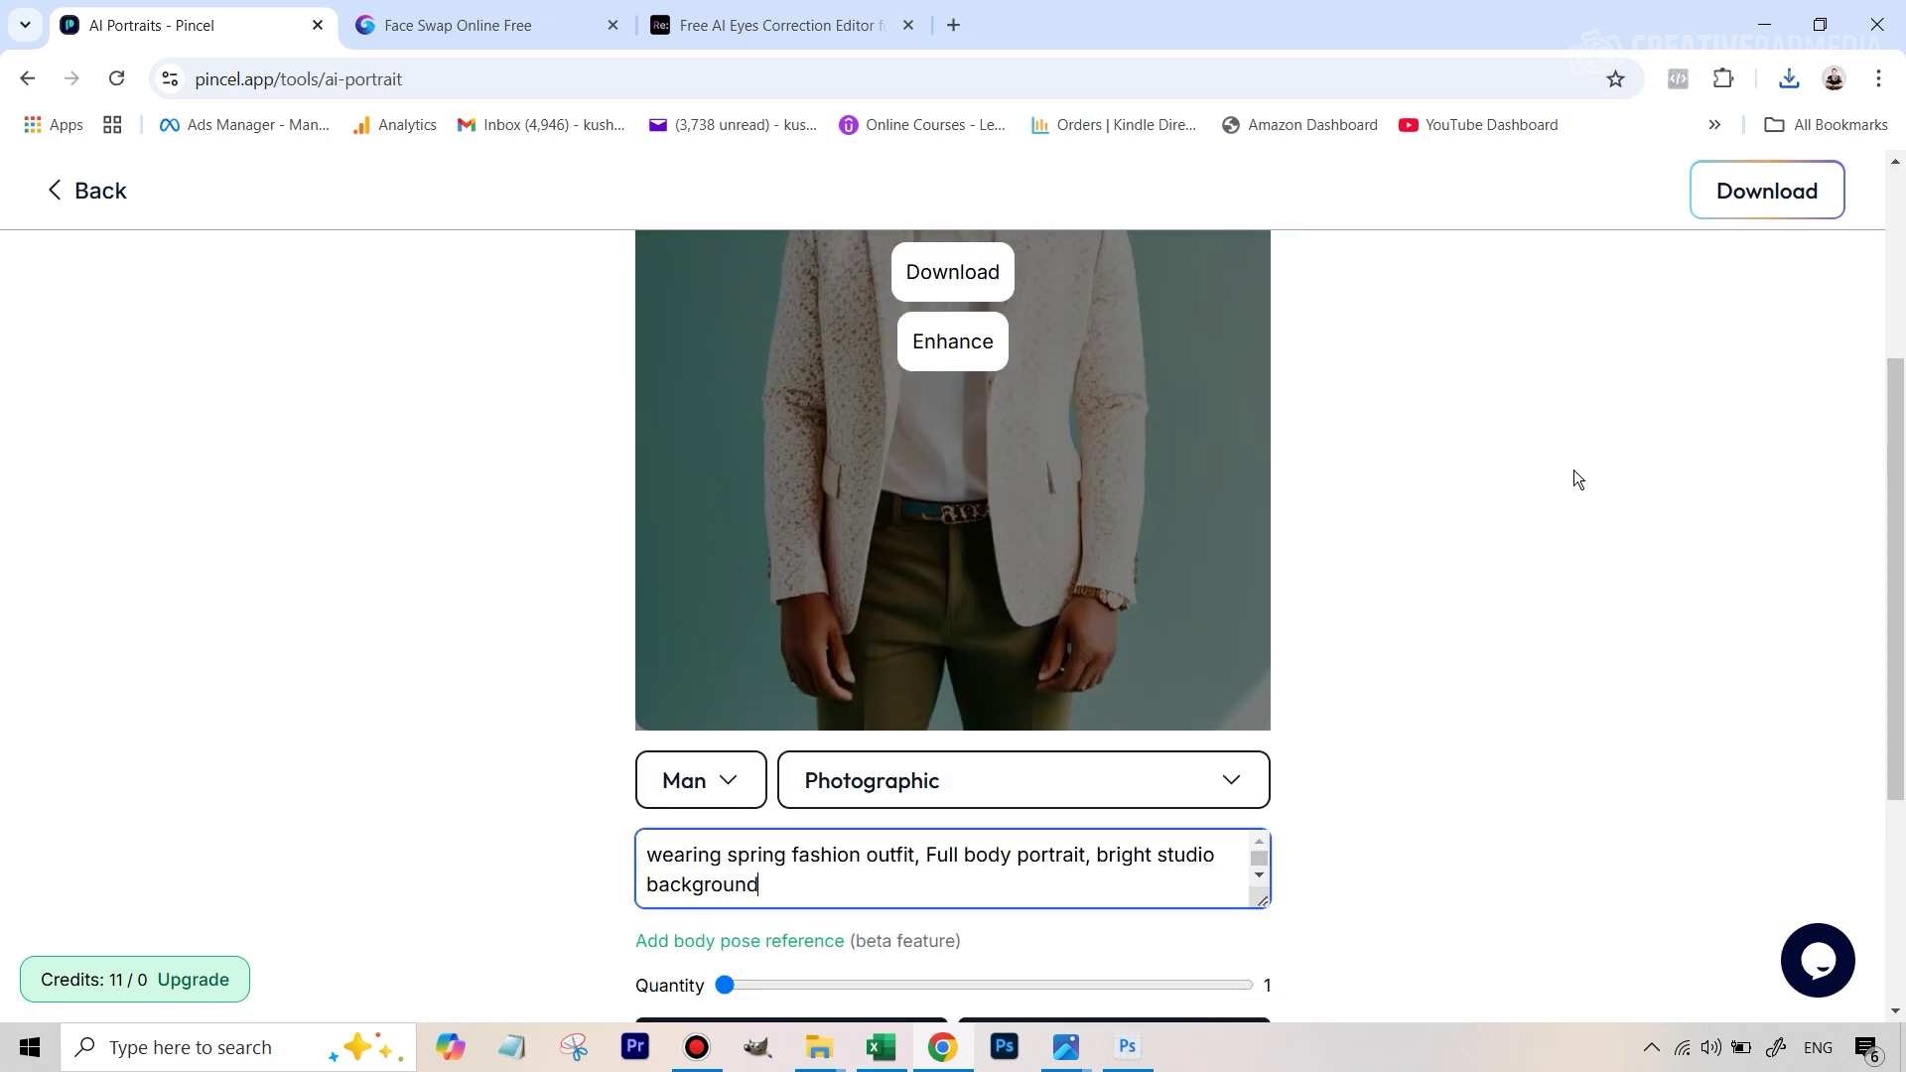
Edit the prompt to read 'wearing formals, professional headshot, bright studio background'.
{"action": "left_click_drag", "start_coordinate": [1087, 855], "coordinate": [927, 851]}
{"action": "type", "text": "professional "}
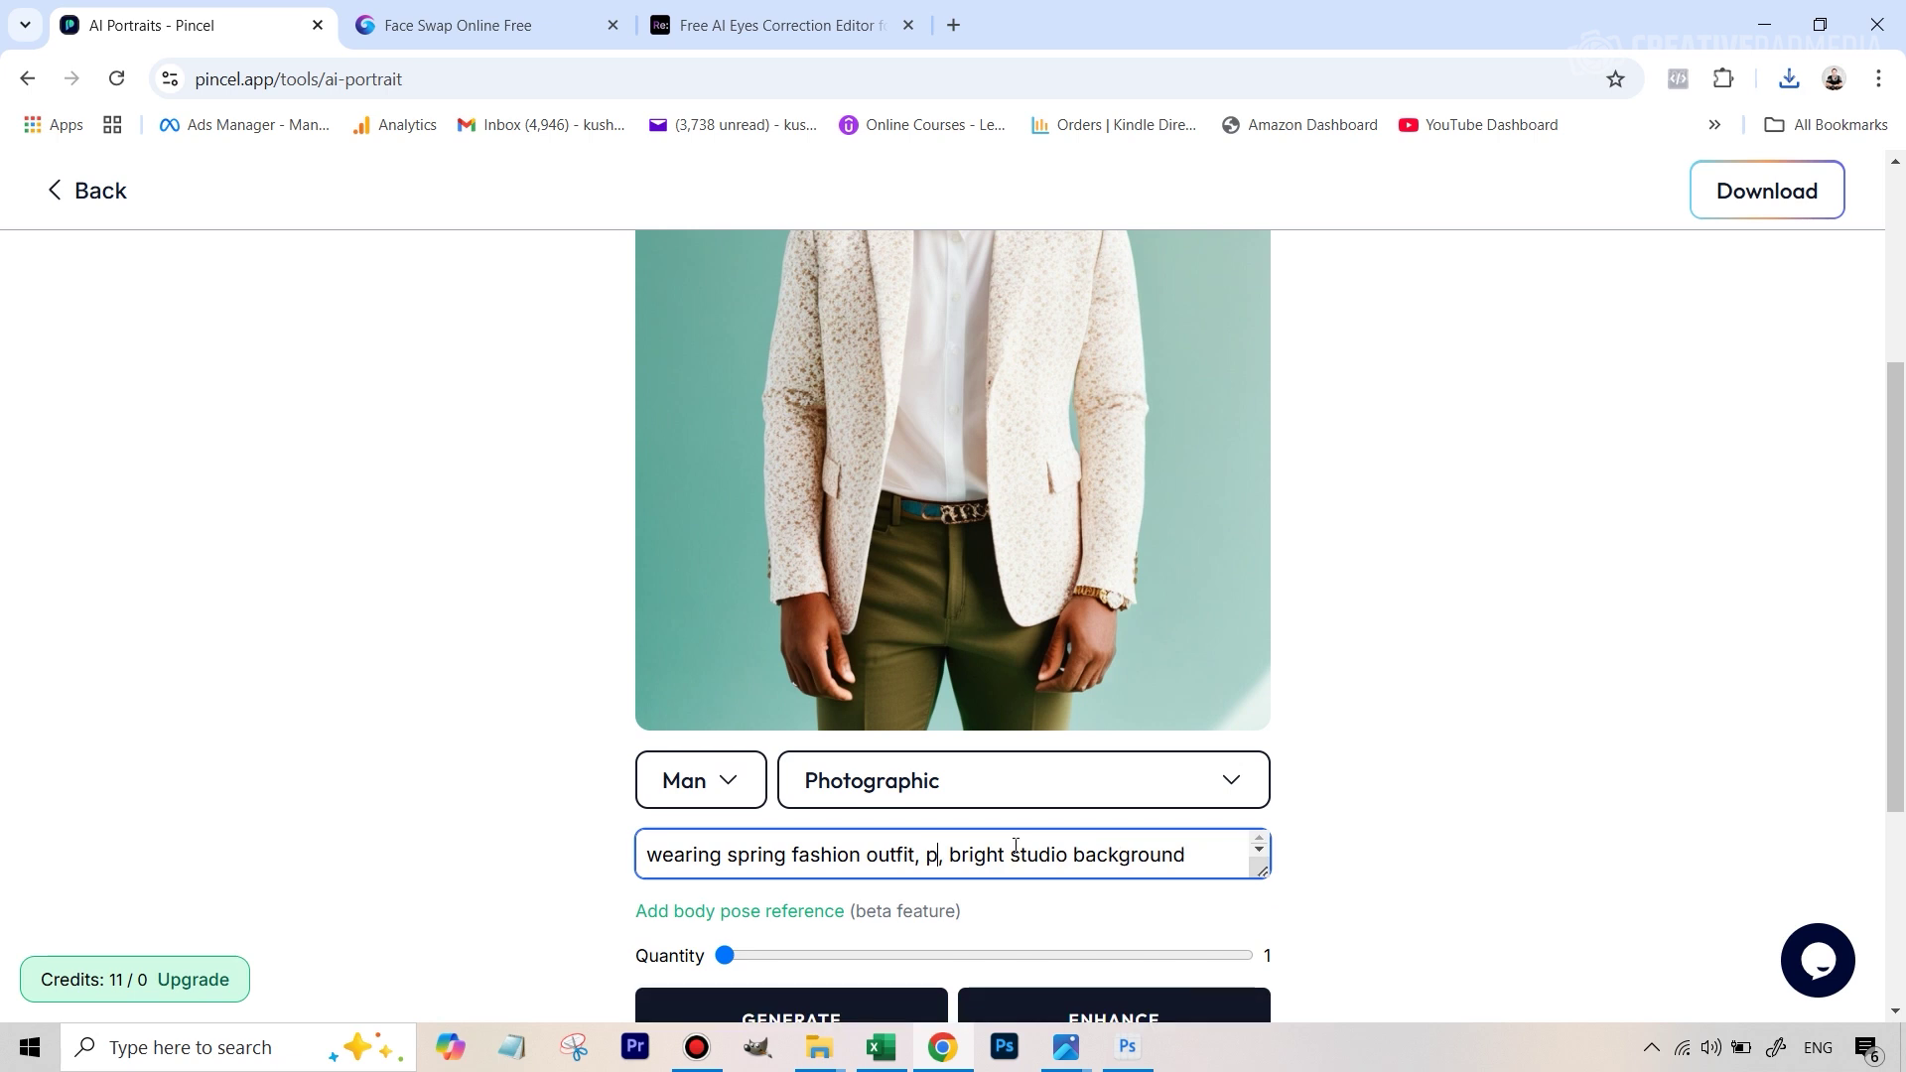
{"action": "type", "text": "headshot"}
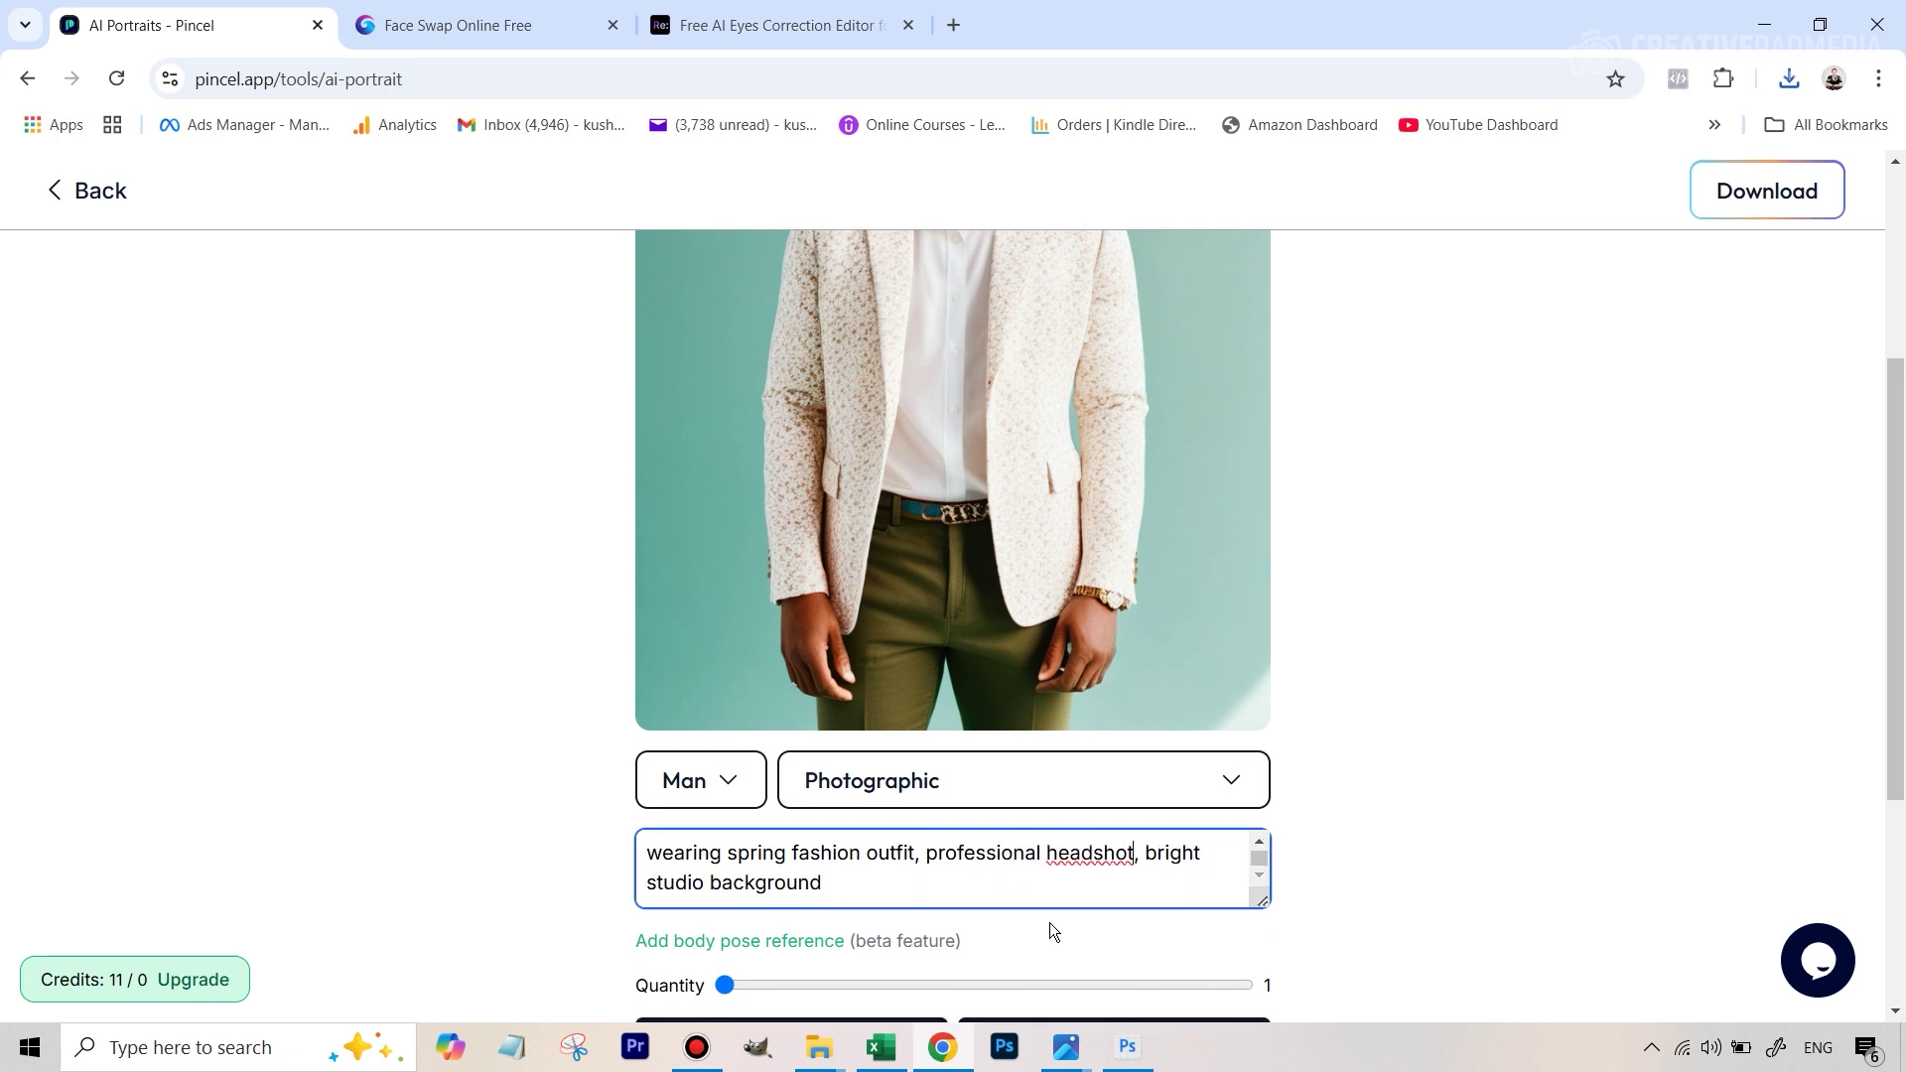
{"action": "scroll", "coordinate": [1050, 923], "scroll_direction": "down", "scroll_amount": 1}
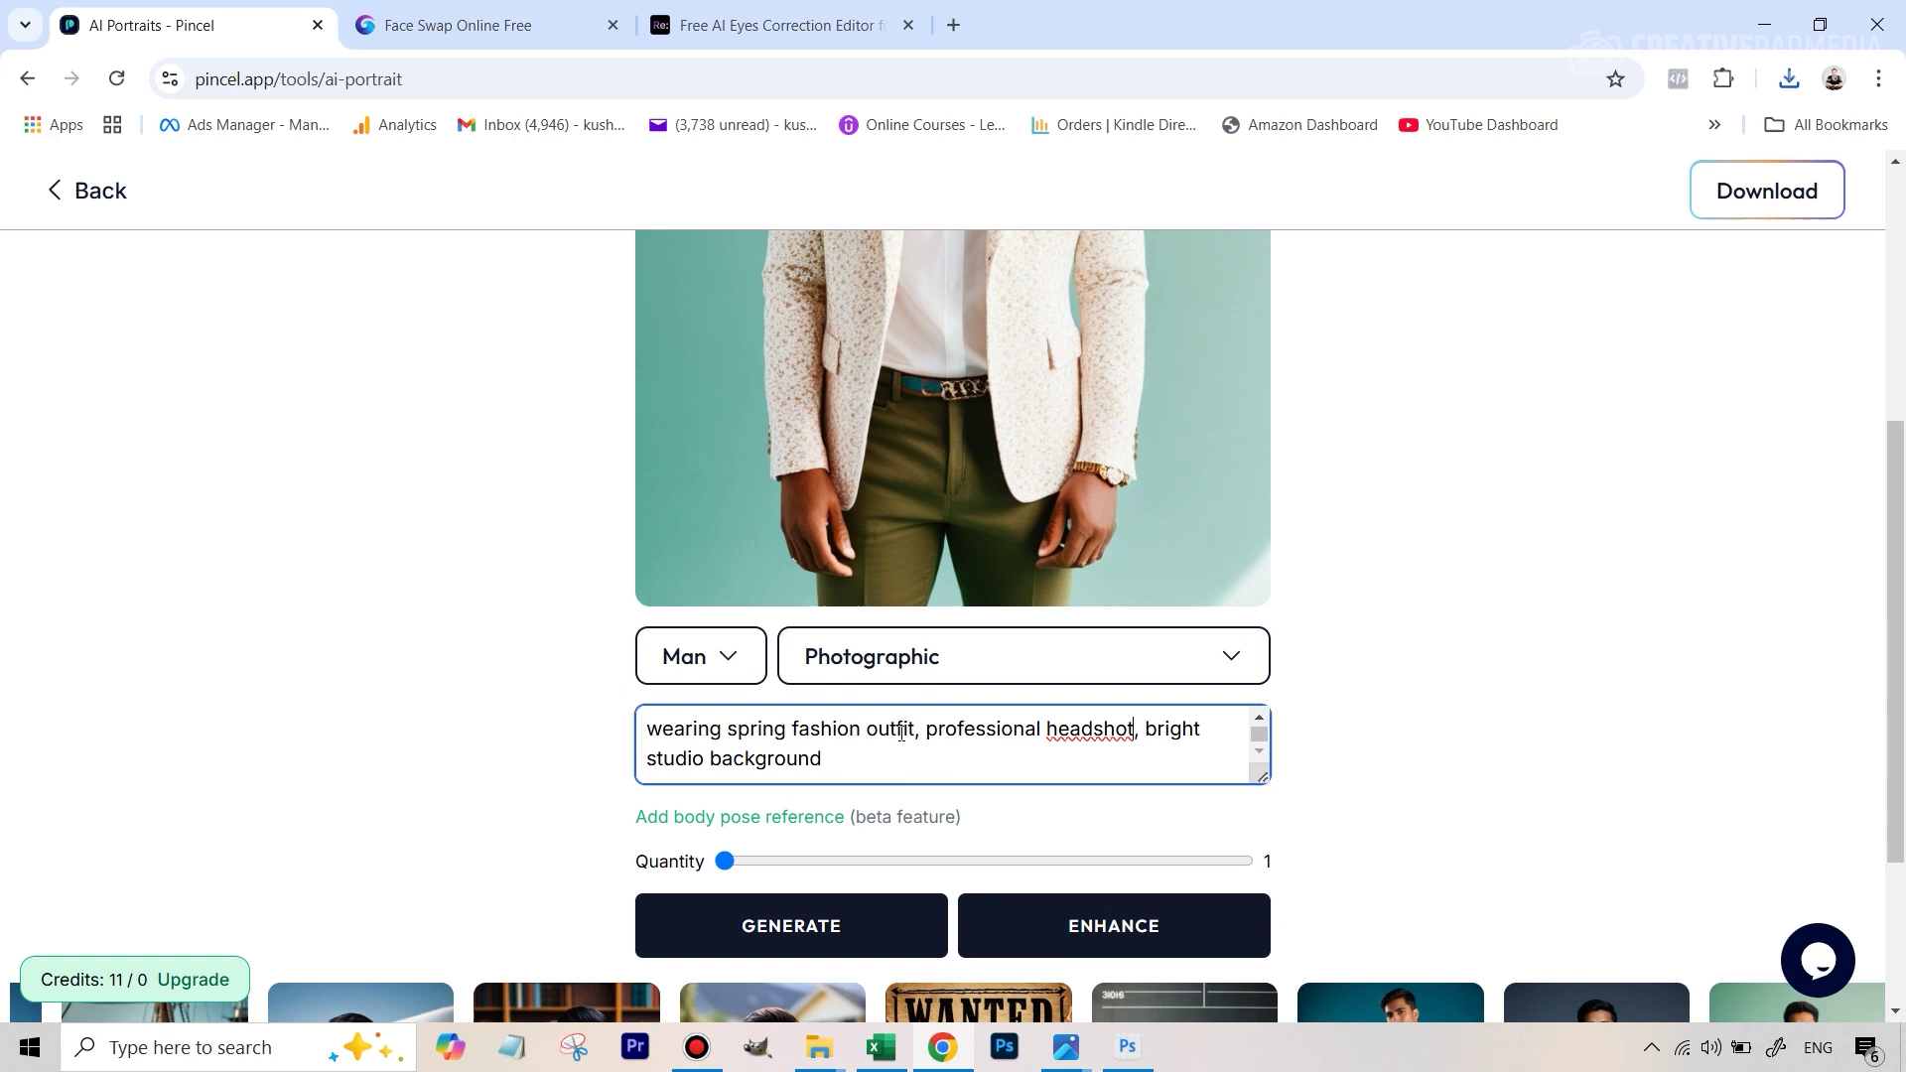
{"action": "left_click_drag", "start_coordinate": [912, 736], "coordinate": [729, 721]}
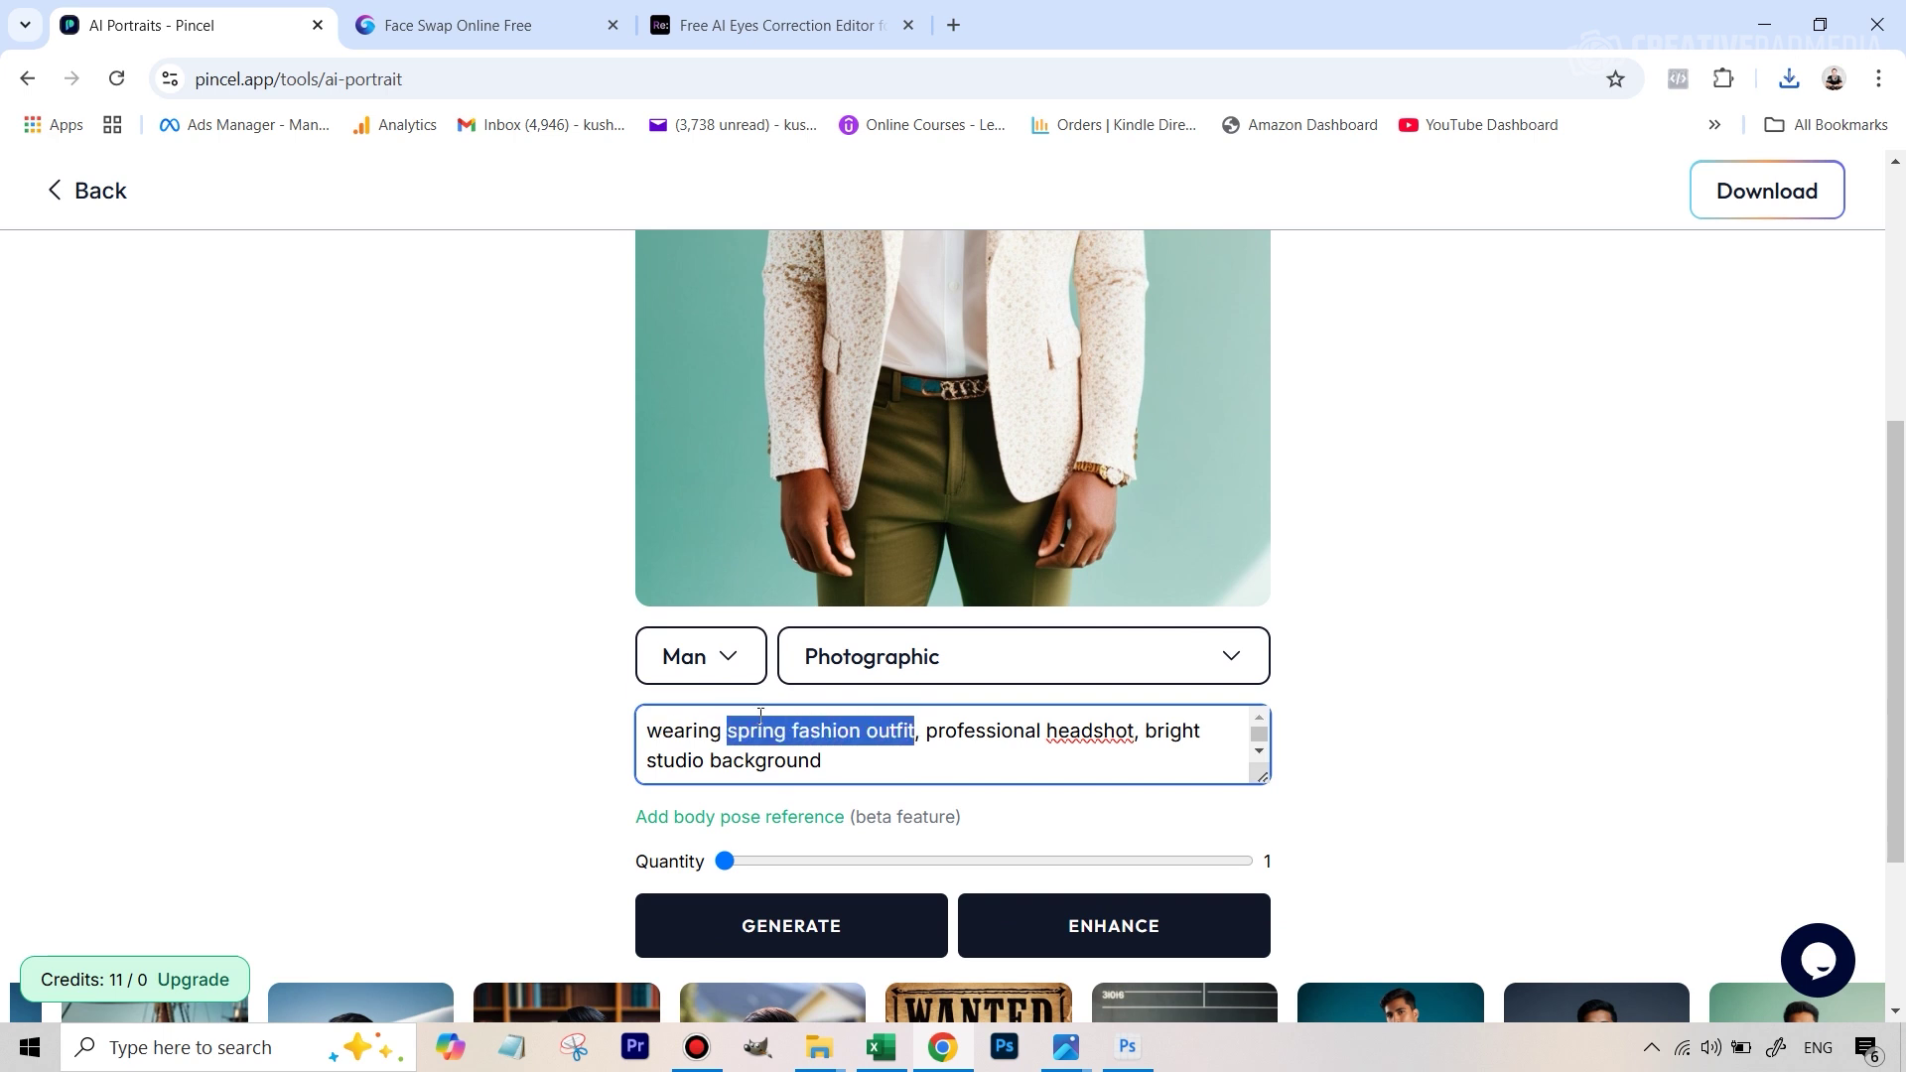
{"action": "type", "text": "formals"}
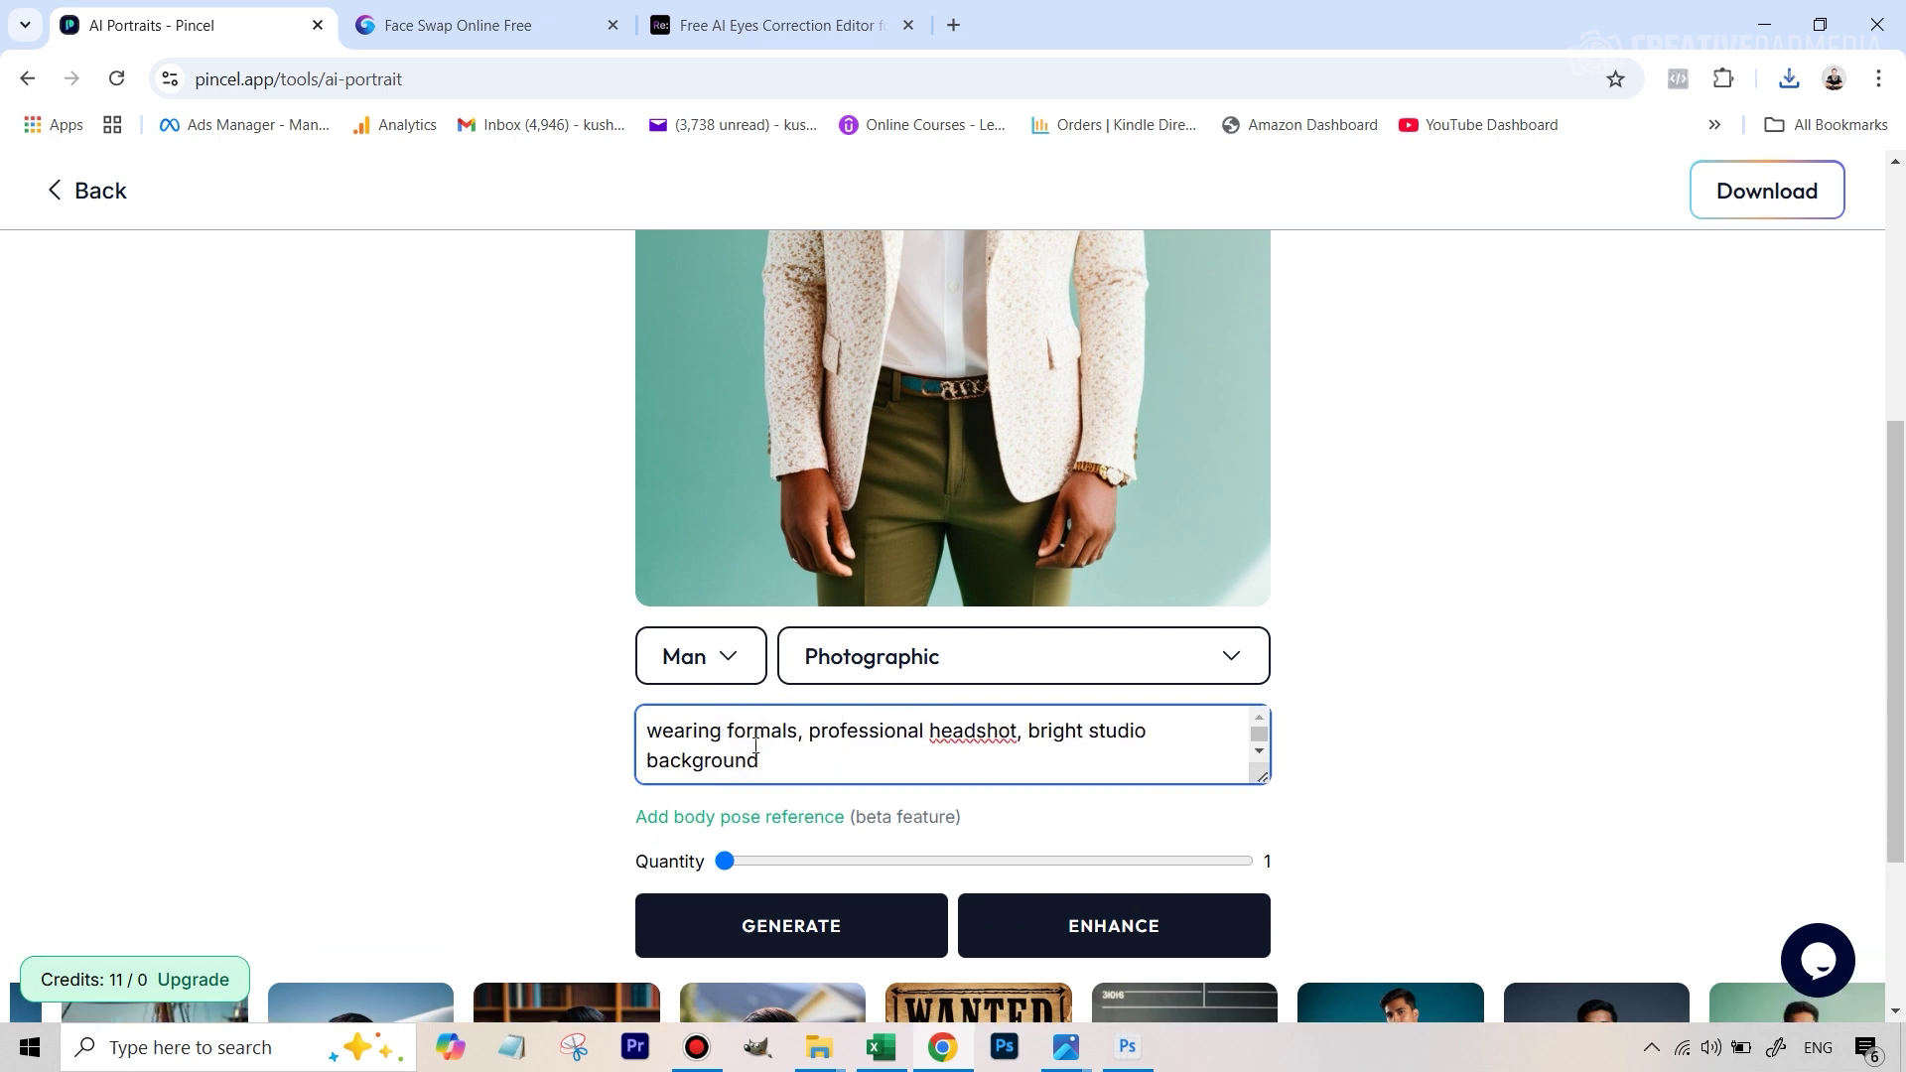
Generate a new portrait from the revised formal headshot prompt.
{"action": "left_click", "coordinate": [873, 923]}
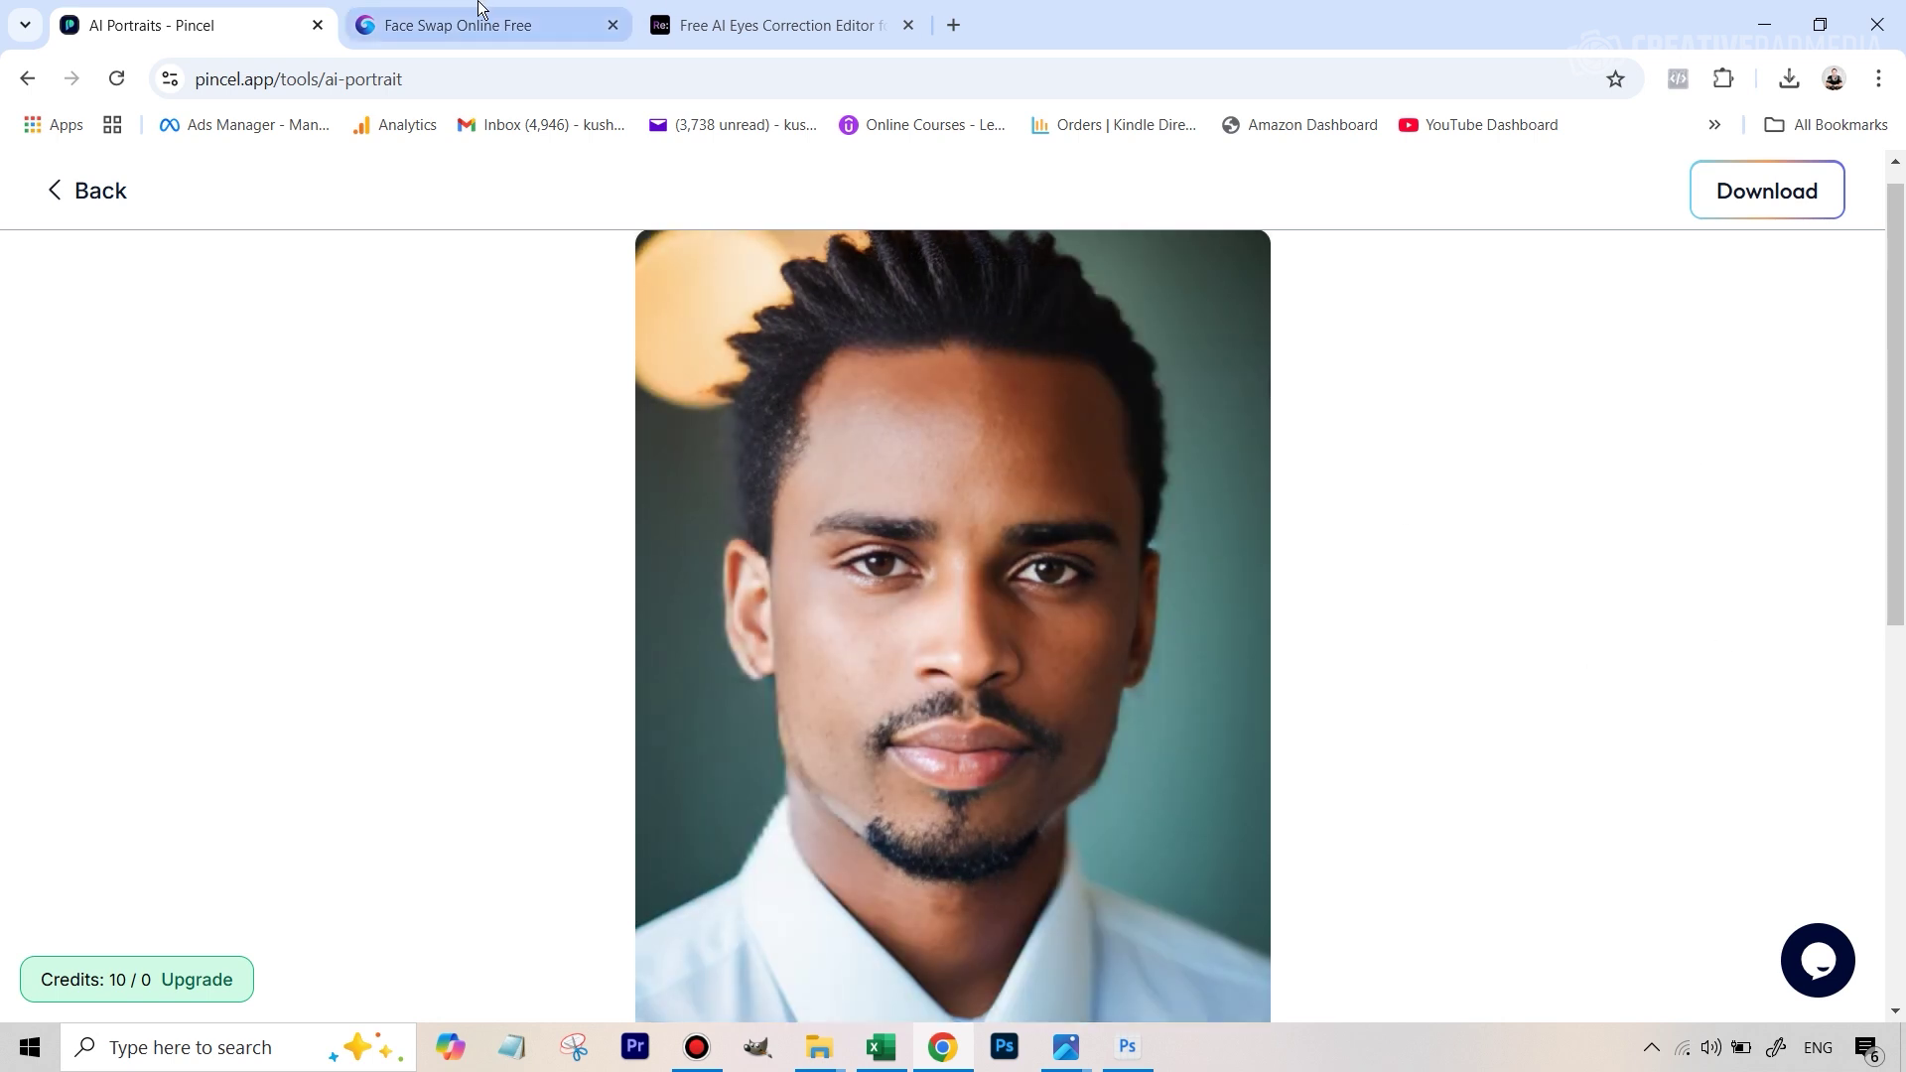
Swap the target man's face onto the realtor headshot in Remaker, then return to Photoshop.
{"action": "left_click", "coordinate": [451, 20]}
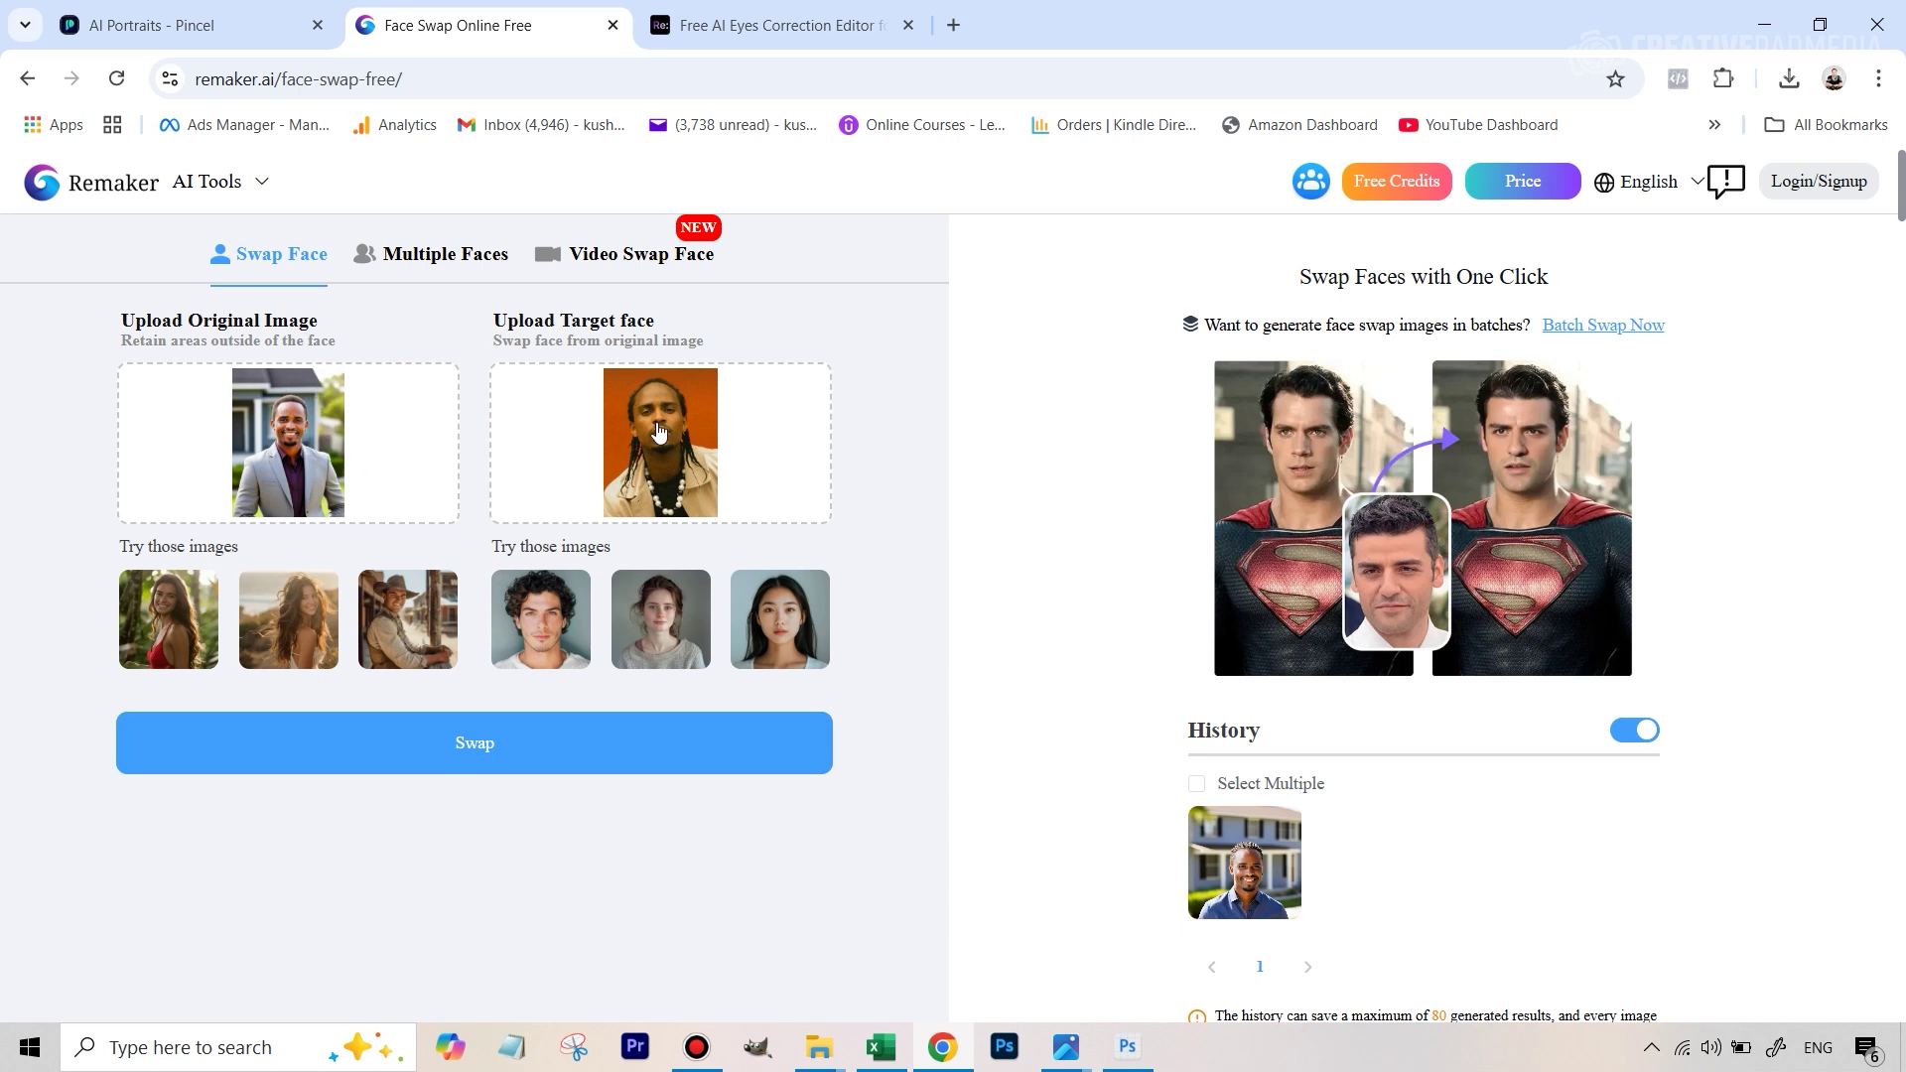
{"action": "left_click", "coordinate": [539, 762]}
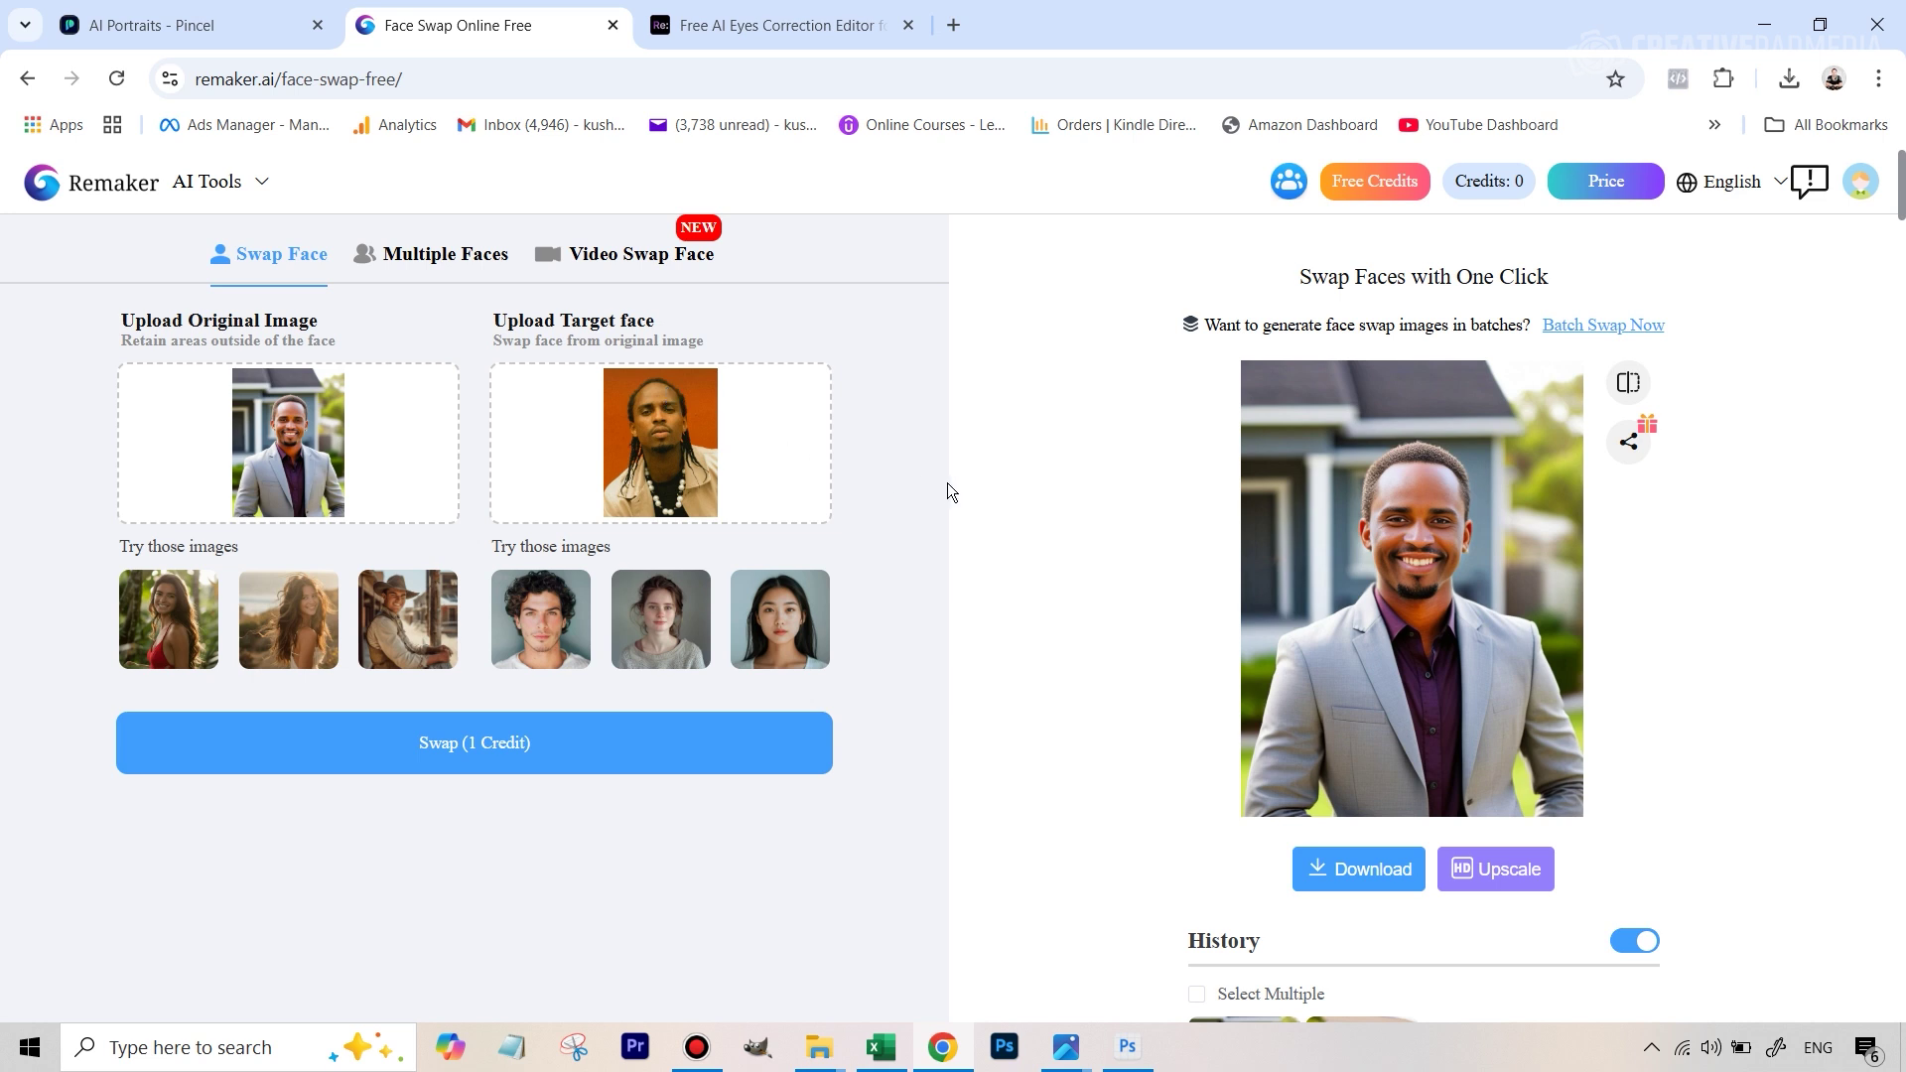
{"action": "left_click", "coordinate": [1127, 1046]}
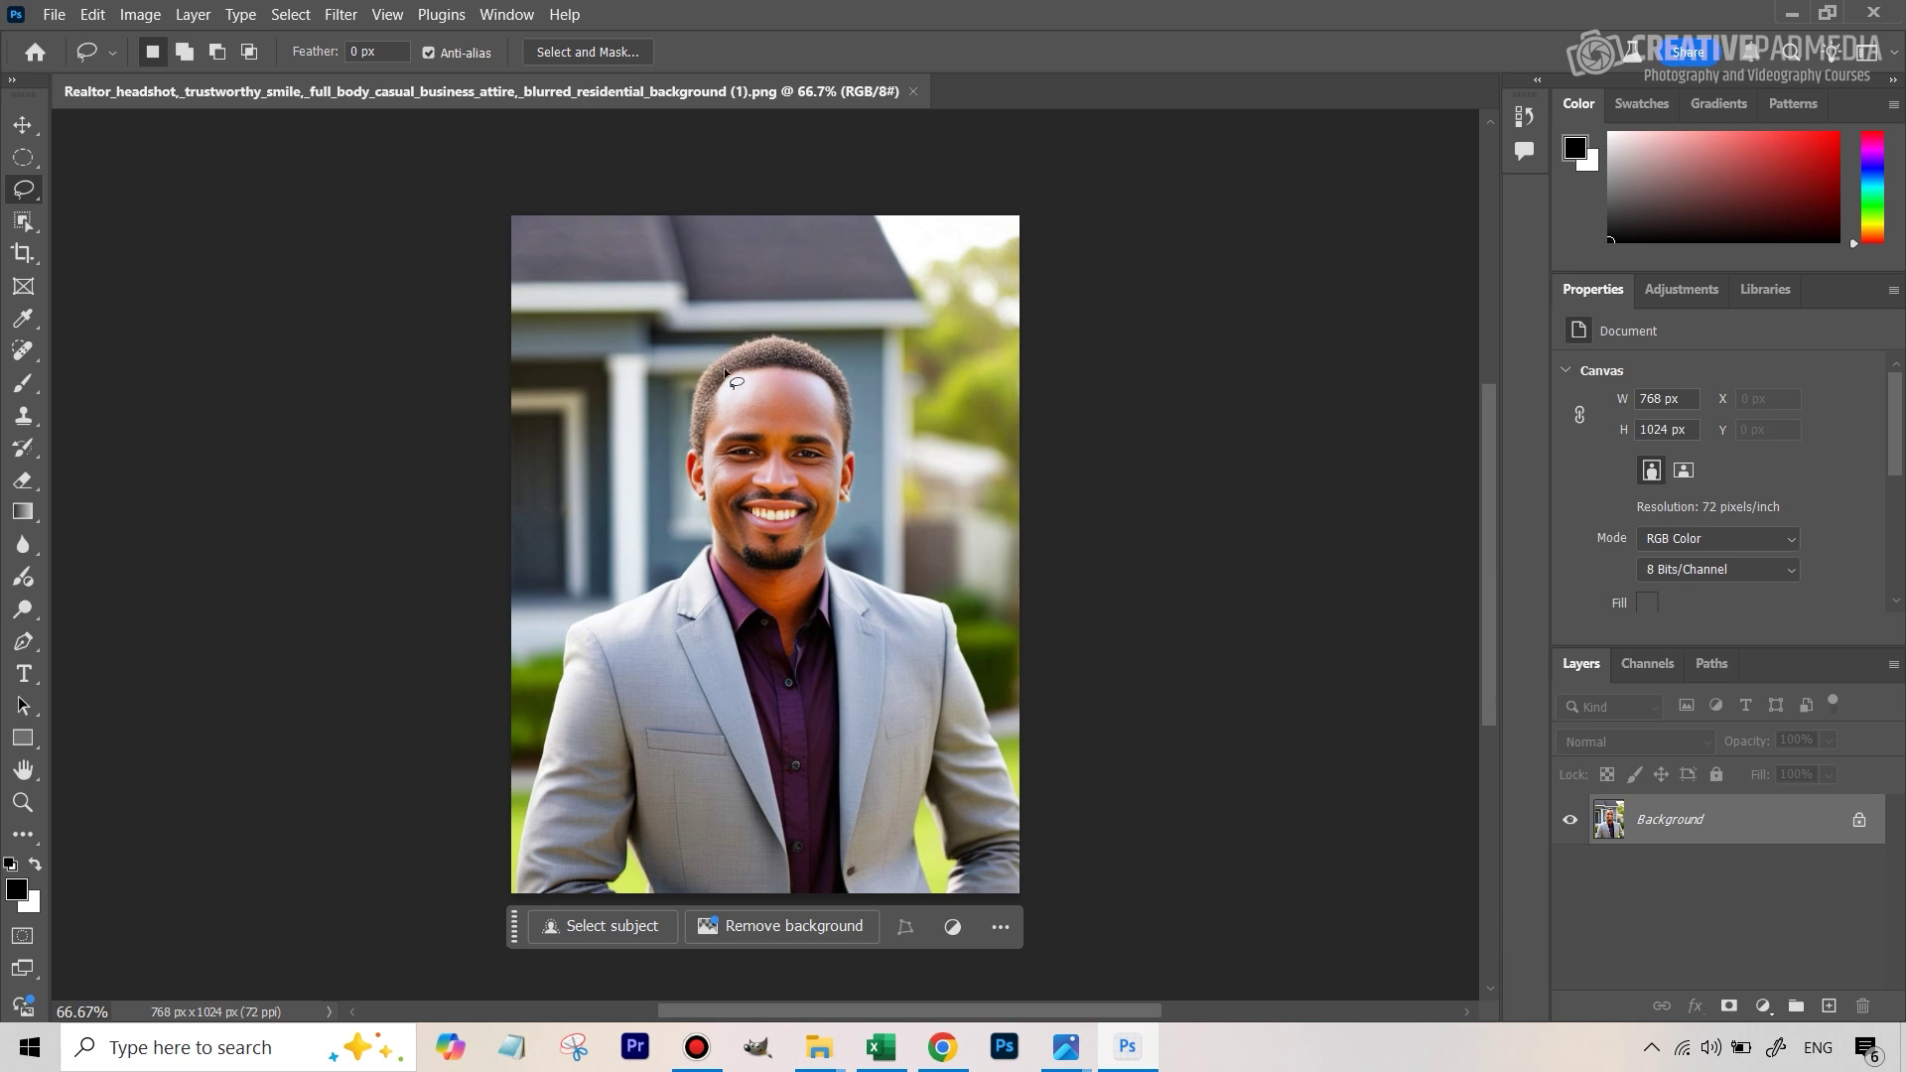
Draw a freehand lasso selection around the man's head and hair.
{"action": "left_click_drag", "start_coordinate": [733, 384], "coordinate": [731, 392]}
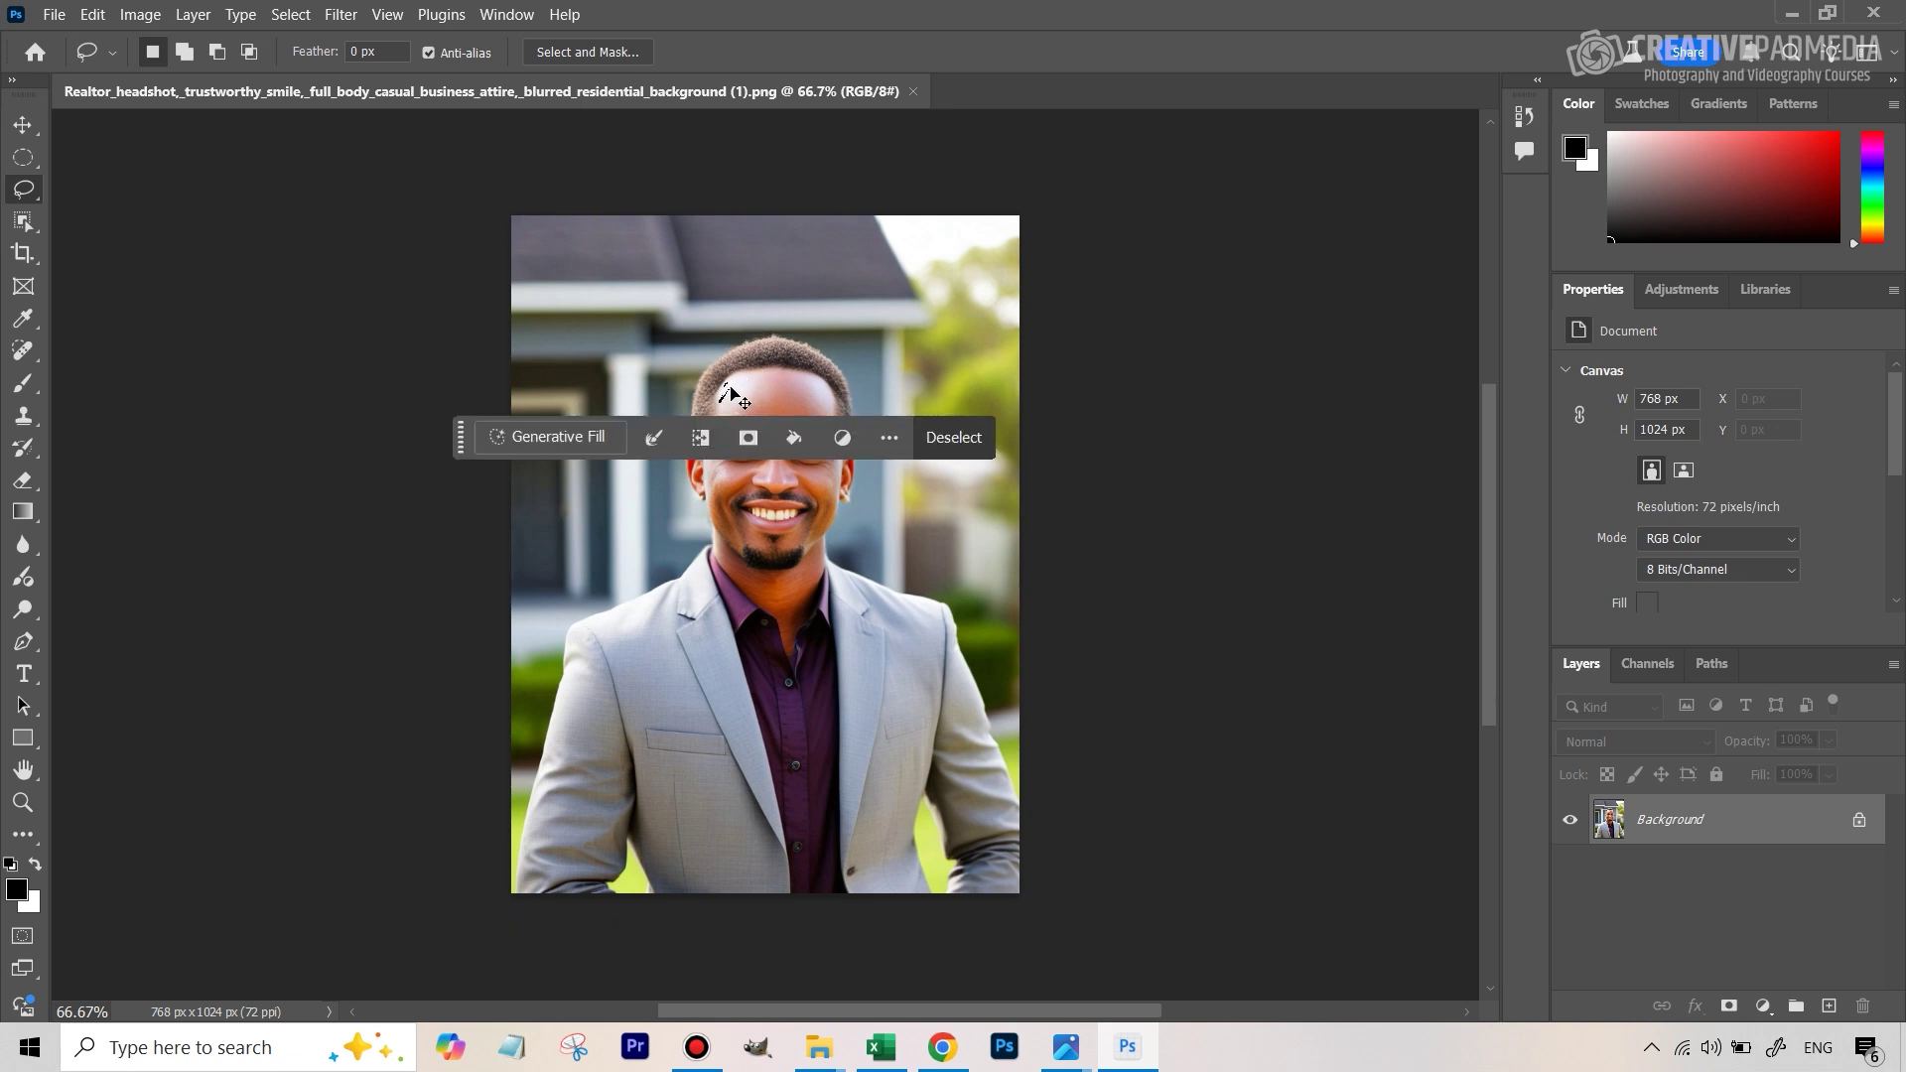
{"action": "left_click", "coordinate": [739, 397]}
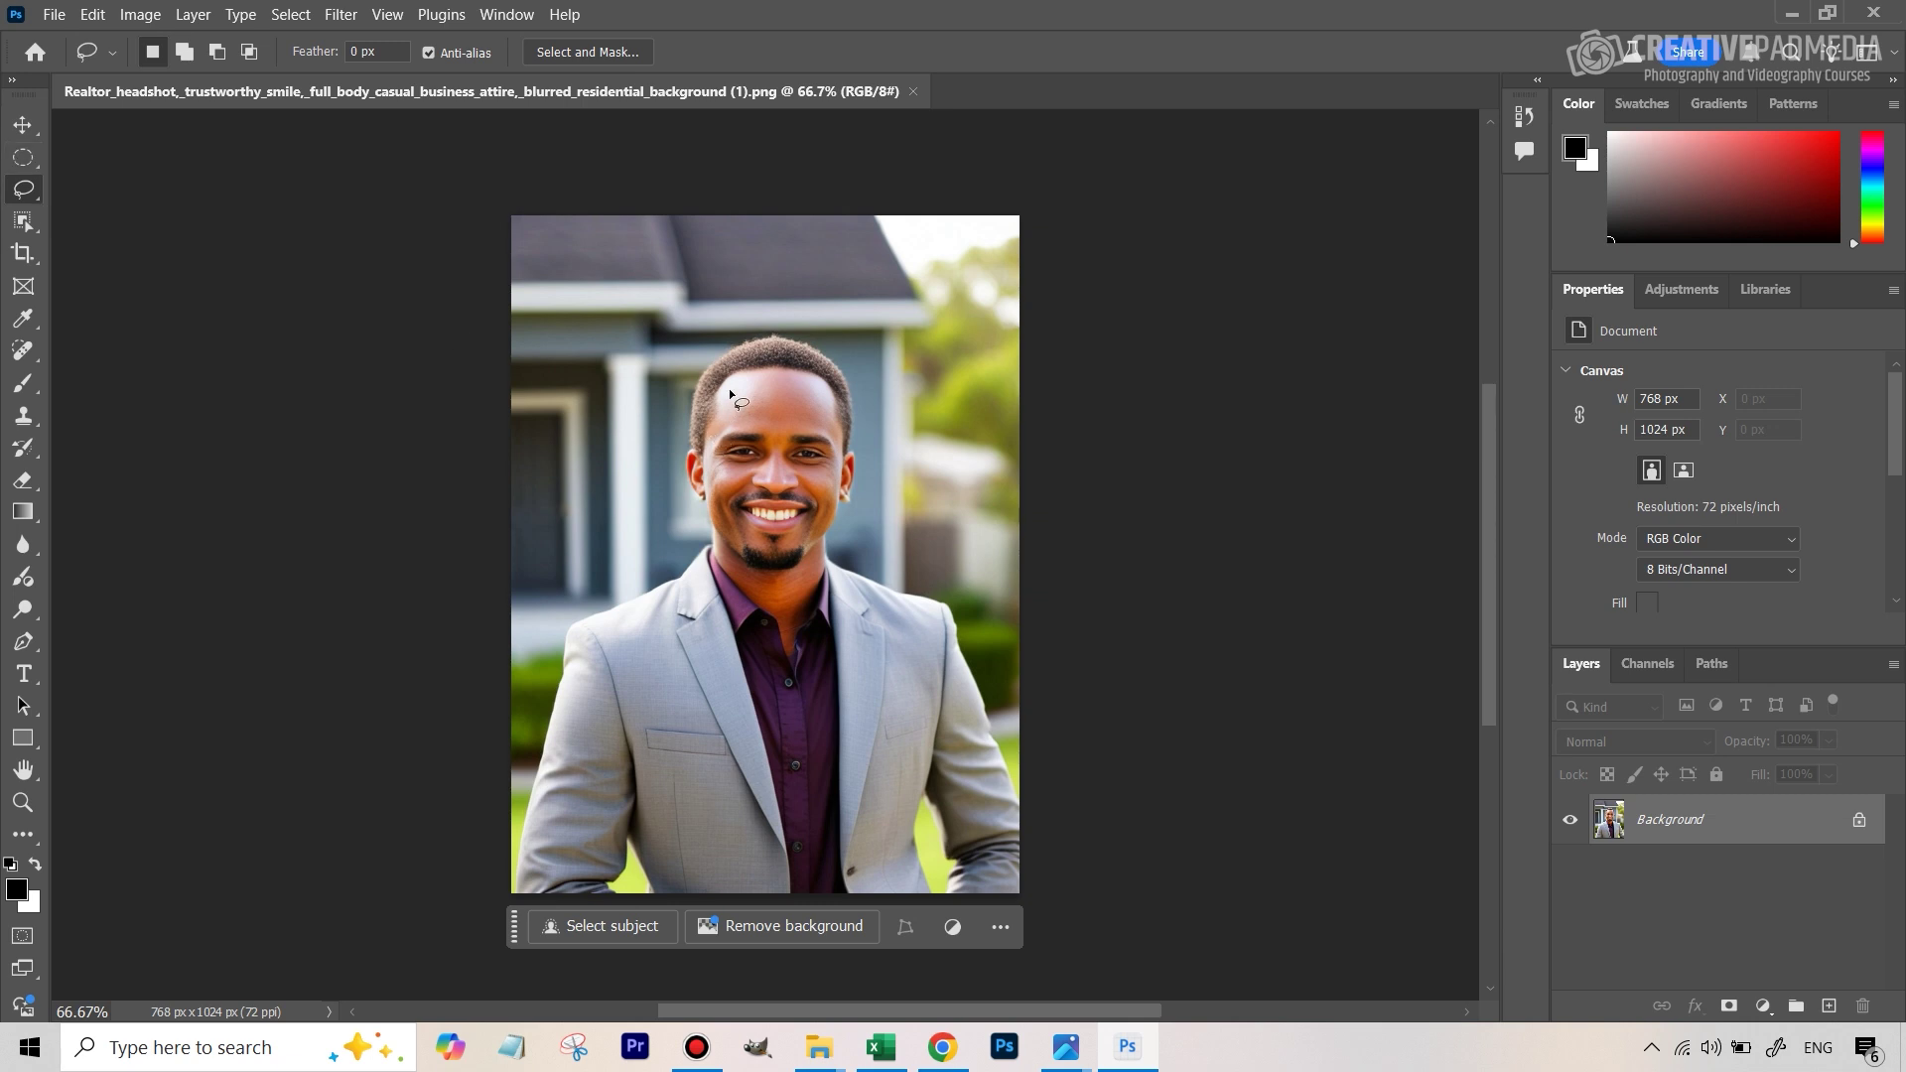
{"action": "mouse_move", "coordinate": [726, 398]}
{"action": "left_mouse_down"}
{"action": "mouse_move", "coordinate": [719, 528]}
{"action": "mouse_move", "coordinate": [704, 579]}
{"action": "mouse_move", "coordinate": [676, 592]}
{"action": "mouse_move", "coordinate": [648, 554]}
{"action": "mouse_move", "coordinate": [649, 458]}
{"action": "mouse_move", "coordinate": [658, 375]}
{"action": "mouse_move", "coordinate": [706, 311]}
{"action": "mouse_move", "coordinate": [796, 313]}
{"action": "mouse_move", "coordinate": [854, 372]}
{"action": "mouse_move", "coordinate": [877, 426]}
{"action": "mouse_move", "coordinate": [867, 580]}
{"action": "mouse_move", "coordinate": [844, 591]}
{"action": "mouse_move", "coordinate": [830, 561]}
{"action": "mouse_move", "coordinate": [833, 390]}
{"action": "mouse_move", "coordinate": [727, 399]}
{"action": "left_mouse_up"}
Generative Fill the head selection with 'change hair', using the braided-man photo as reference.
{"action": "left_click", "coordinate": [595, 625]}
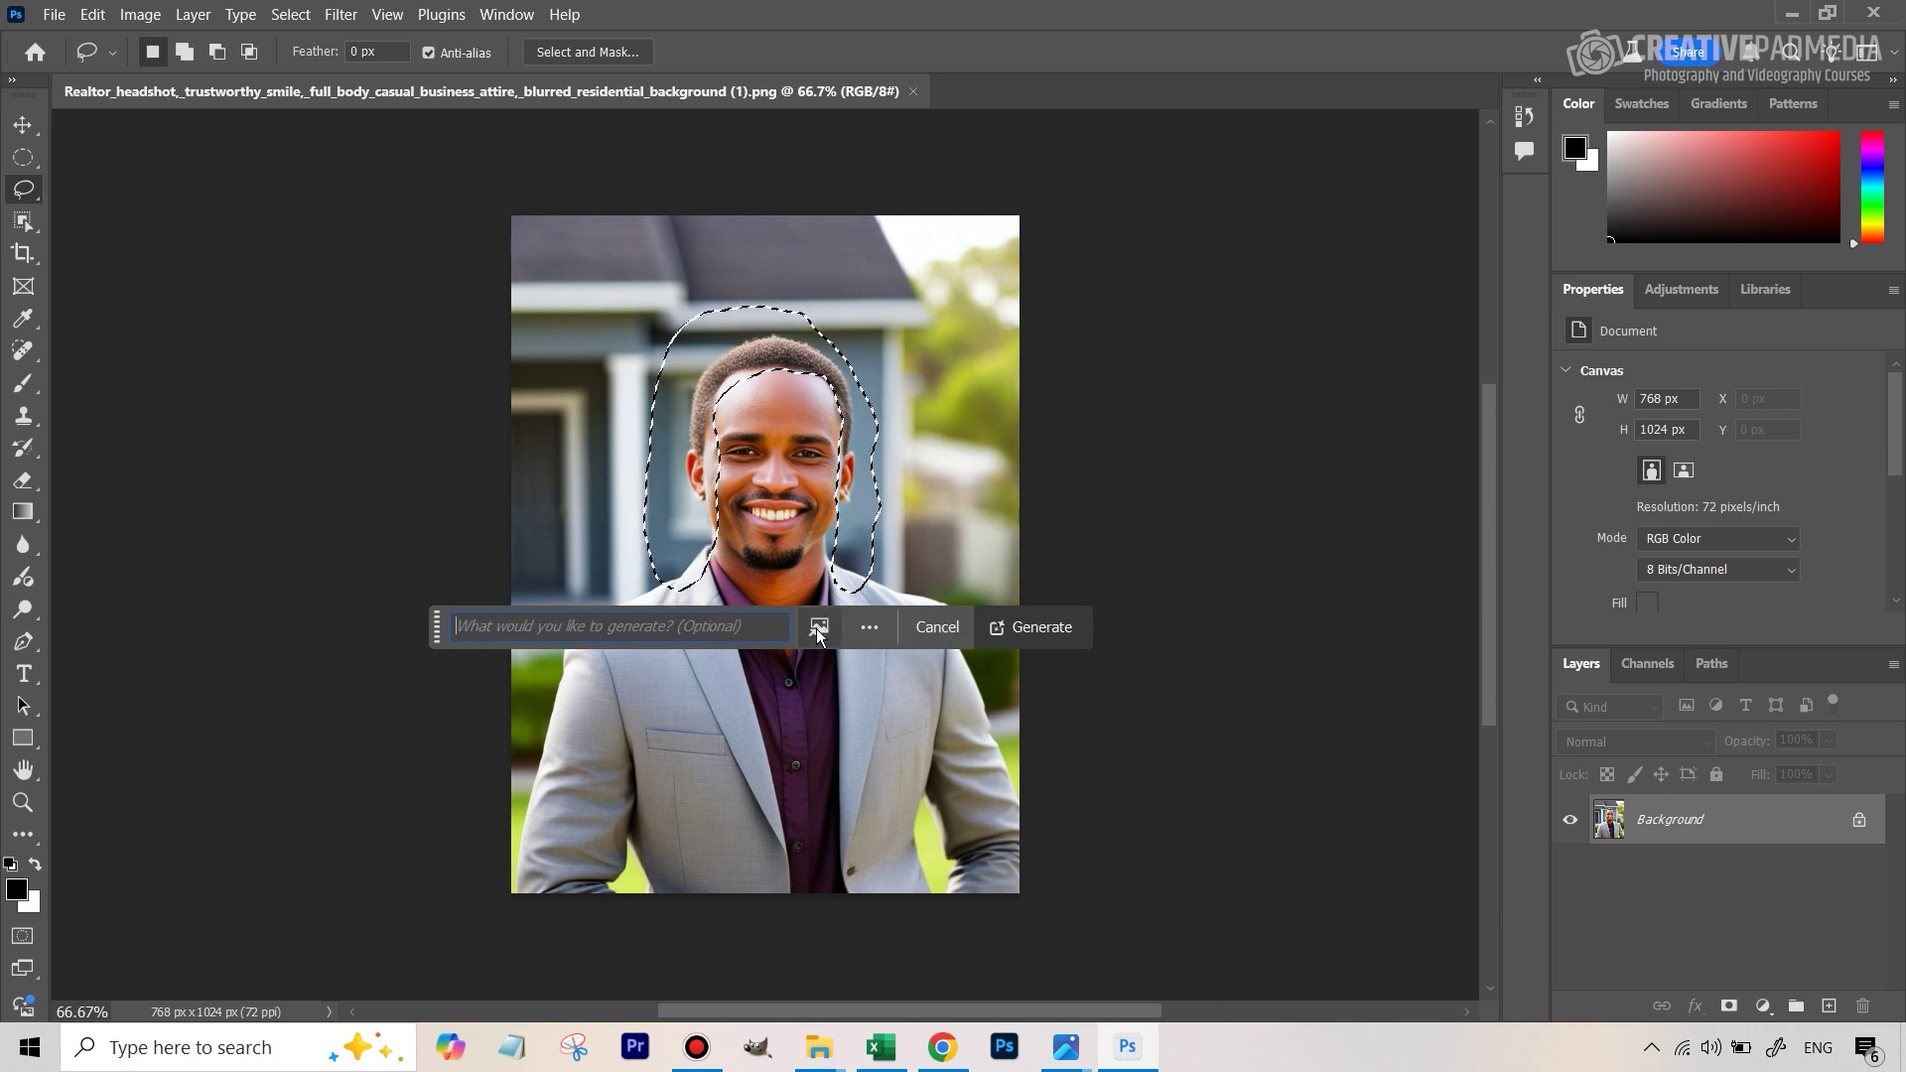
{"action": "mouse_move", "coordinate": [819, 635]}
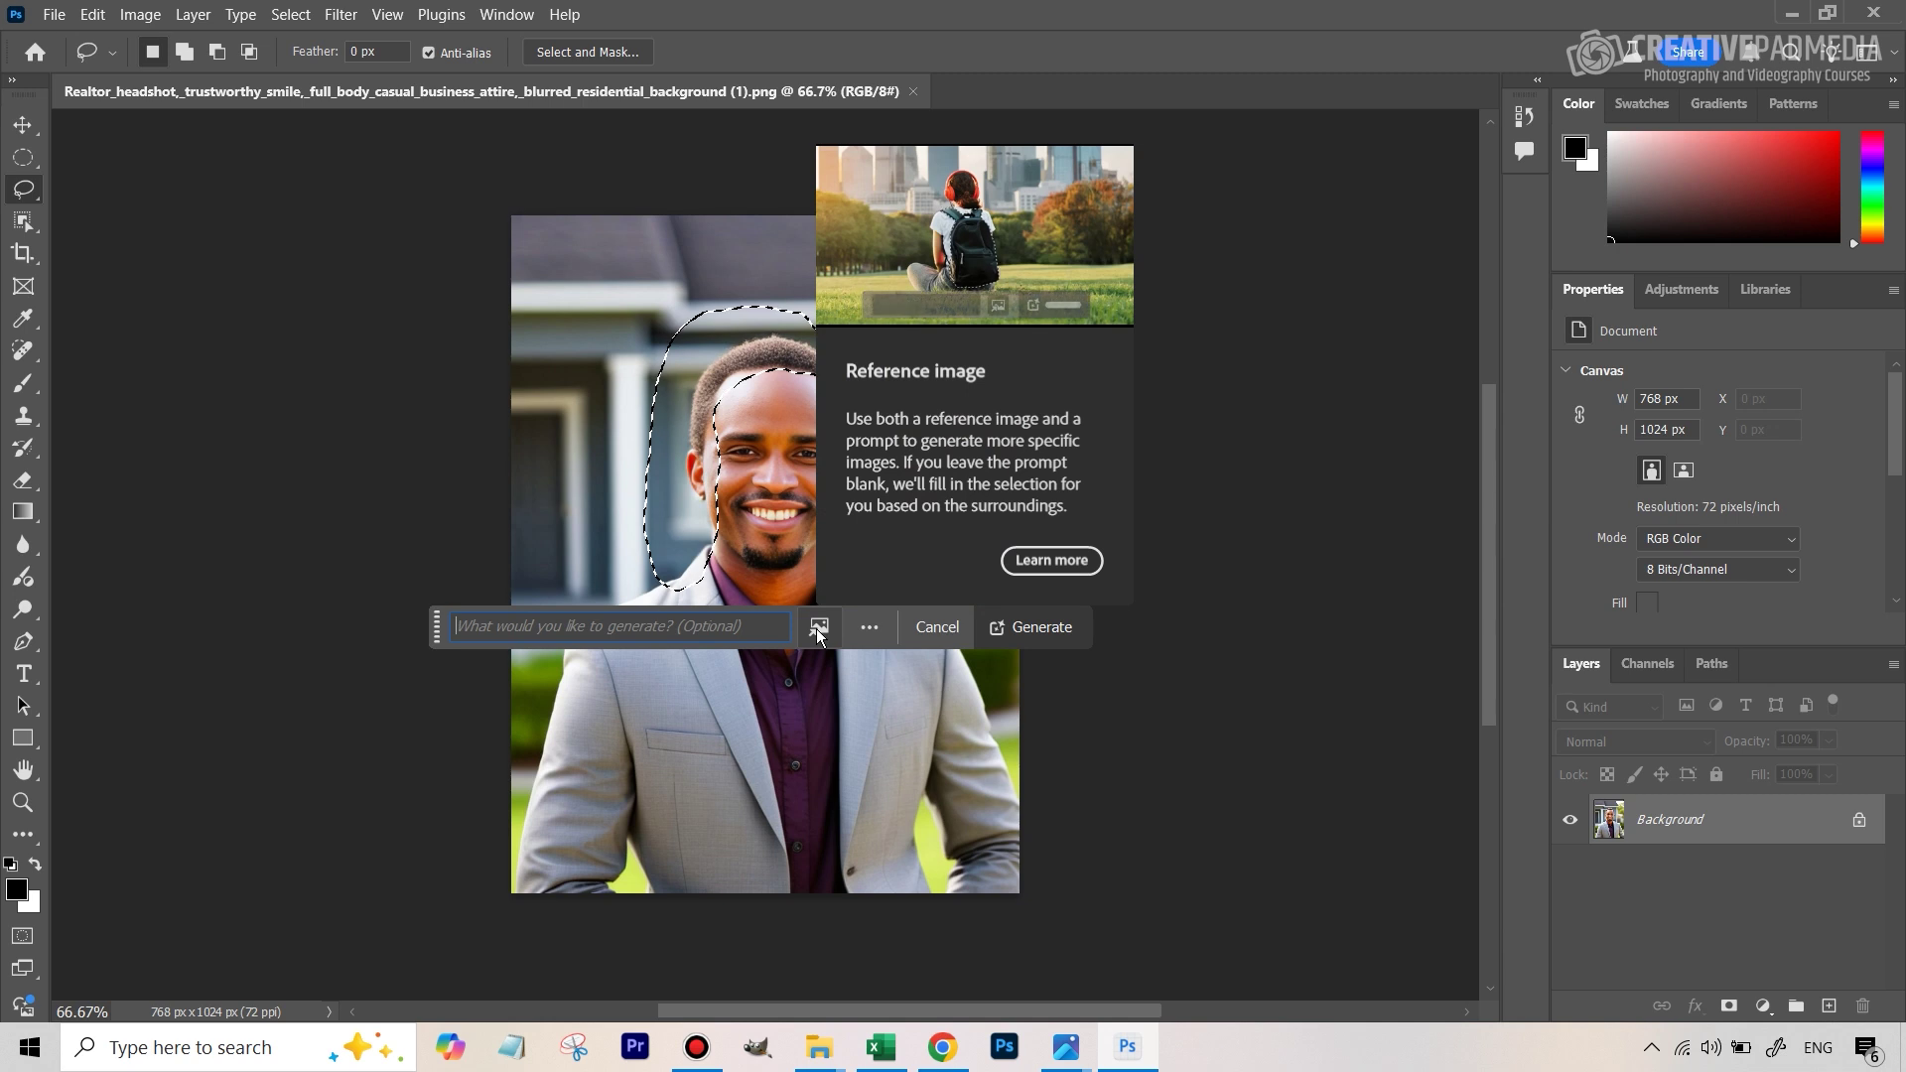
{"action": "left_click", "coordinate": [819, 628]}
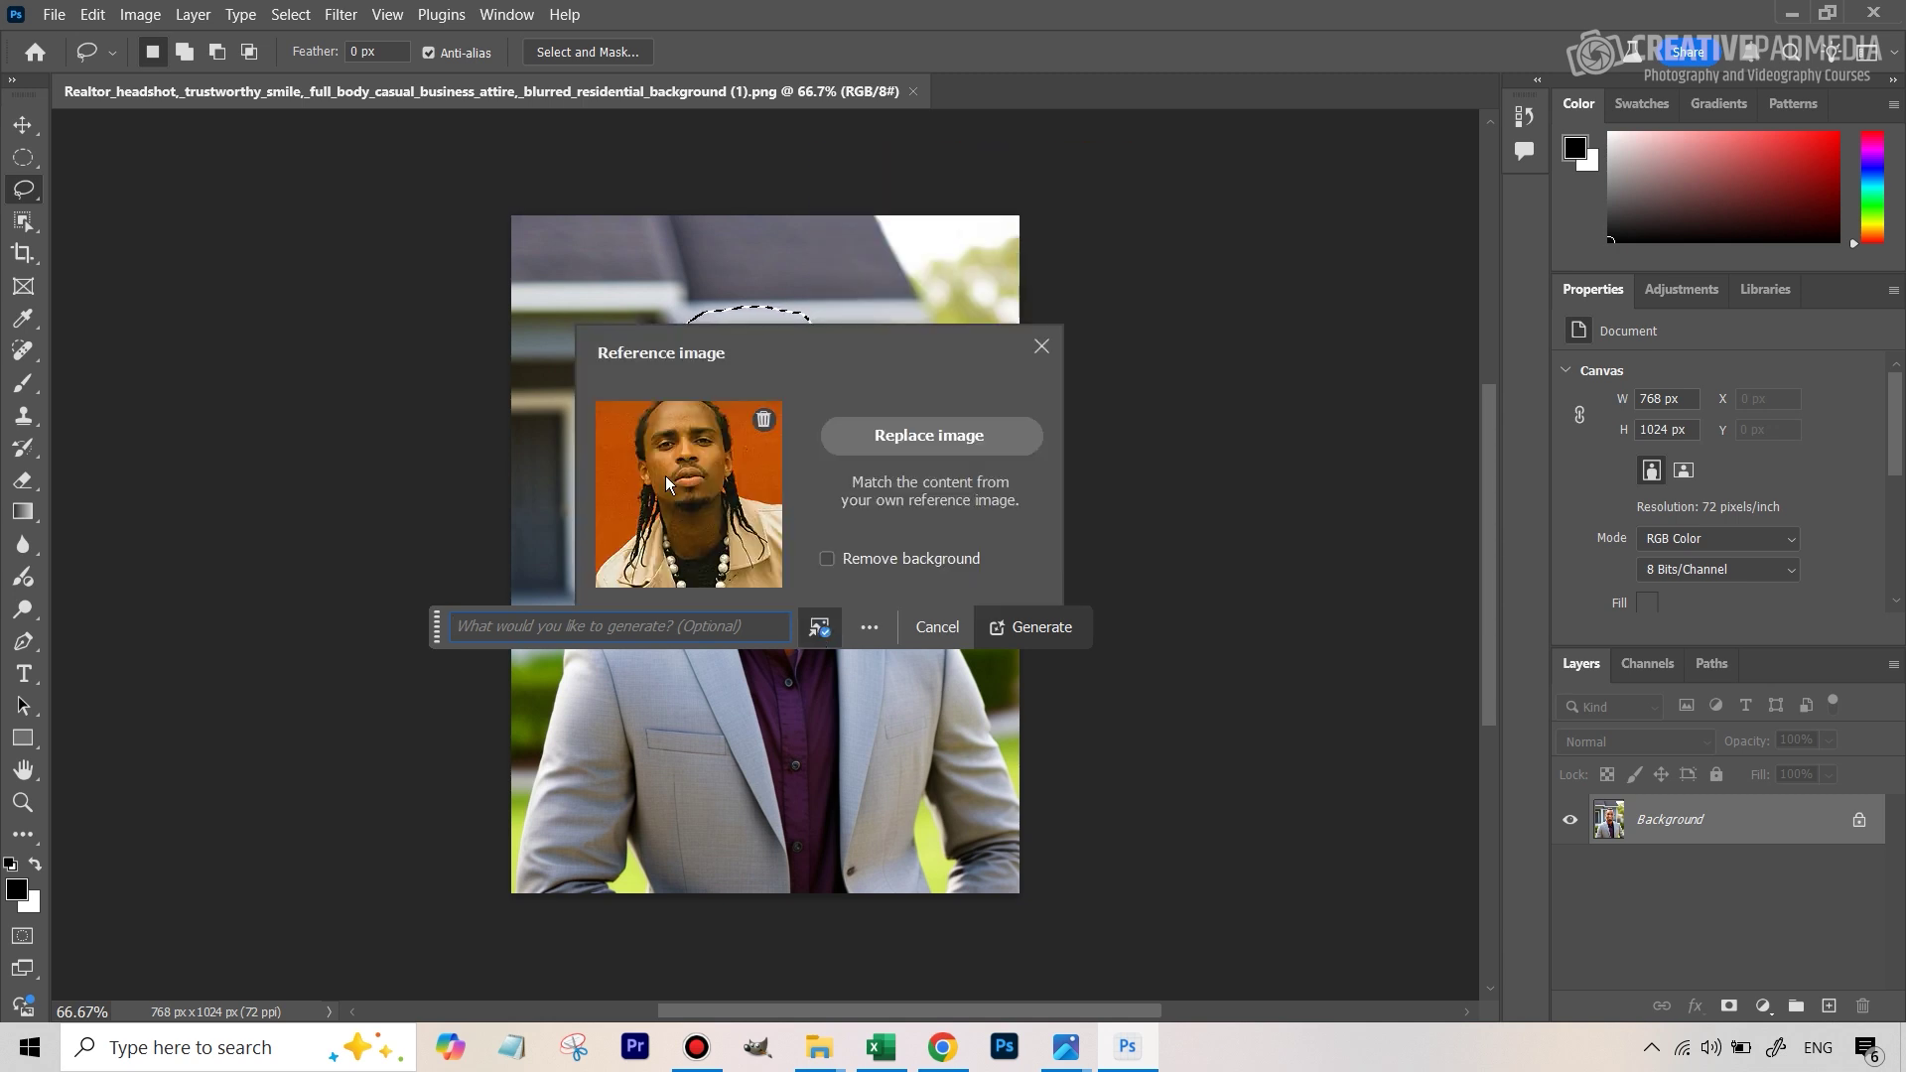
{"action": "type", "text": "change hair"}
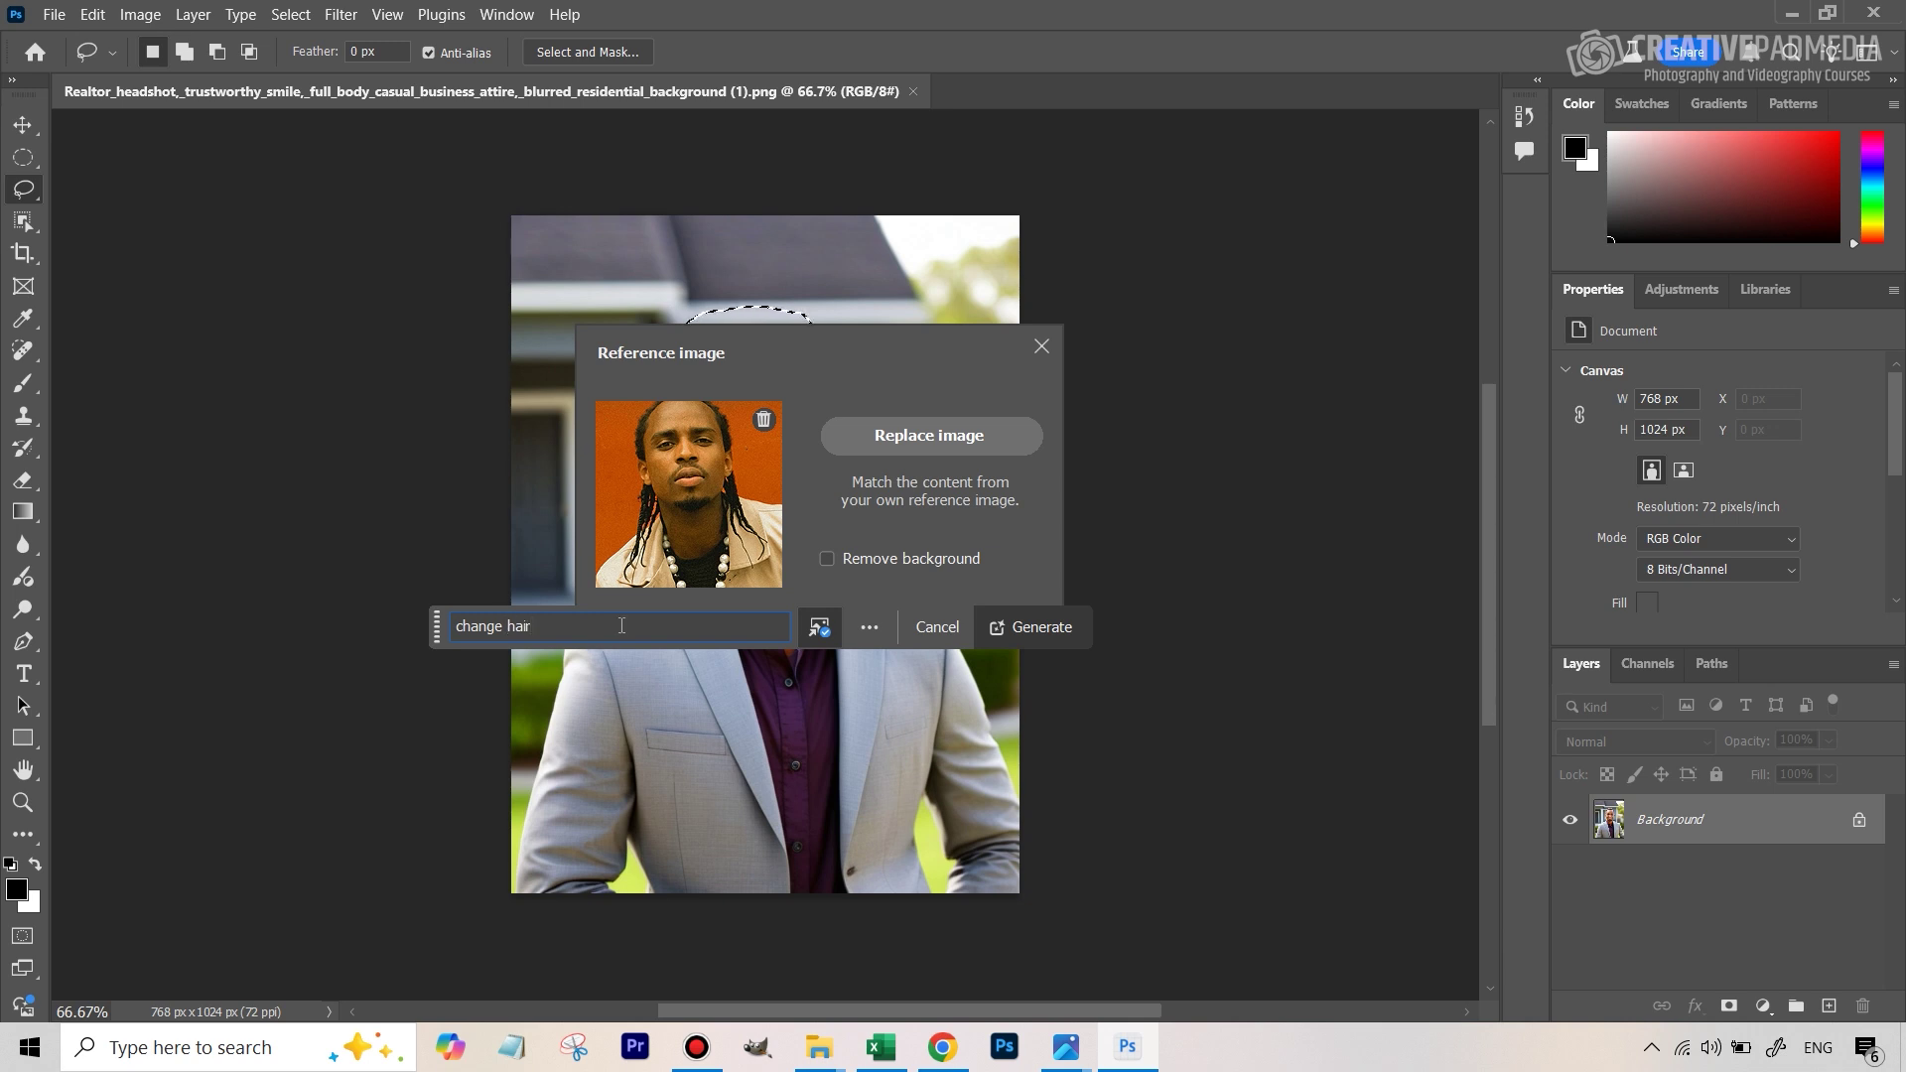
{"action": "left_click", "coordinate": [1033, 631]}
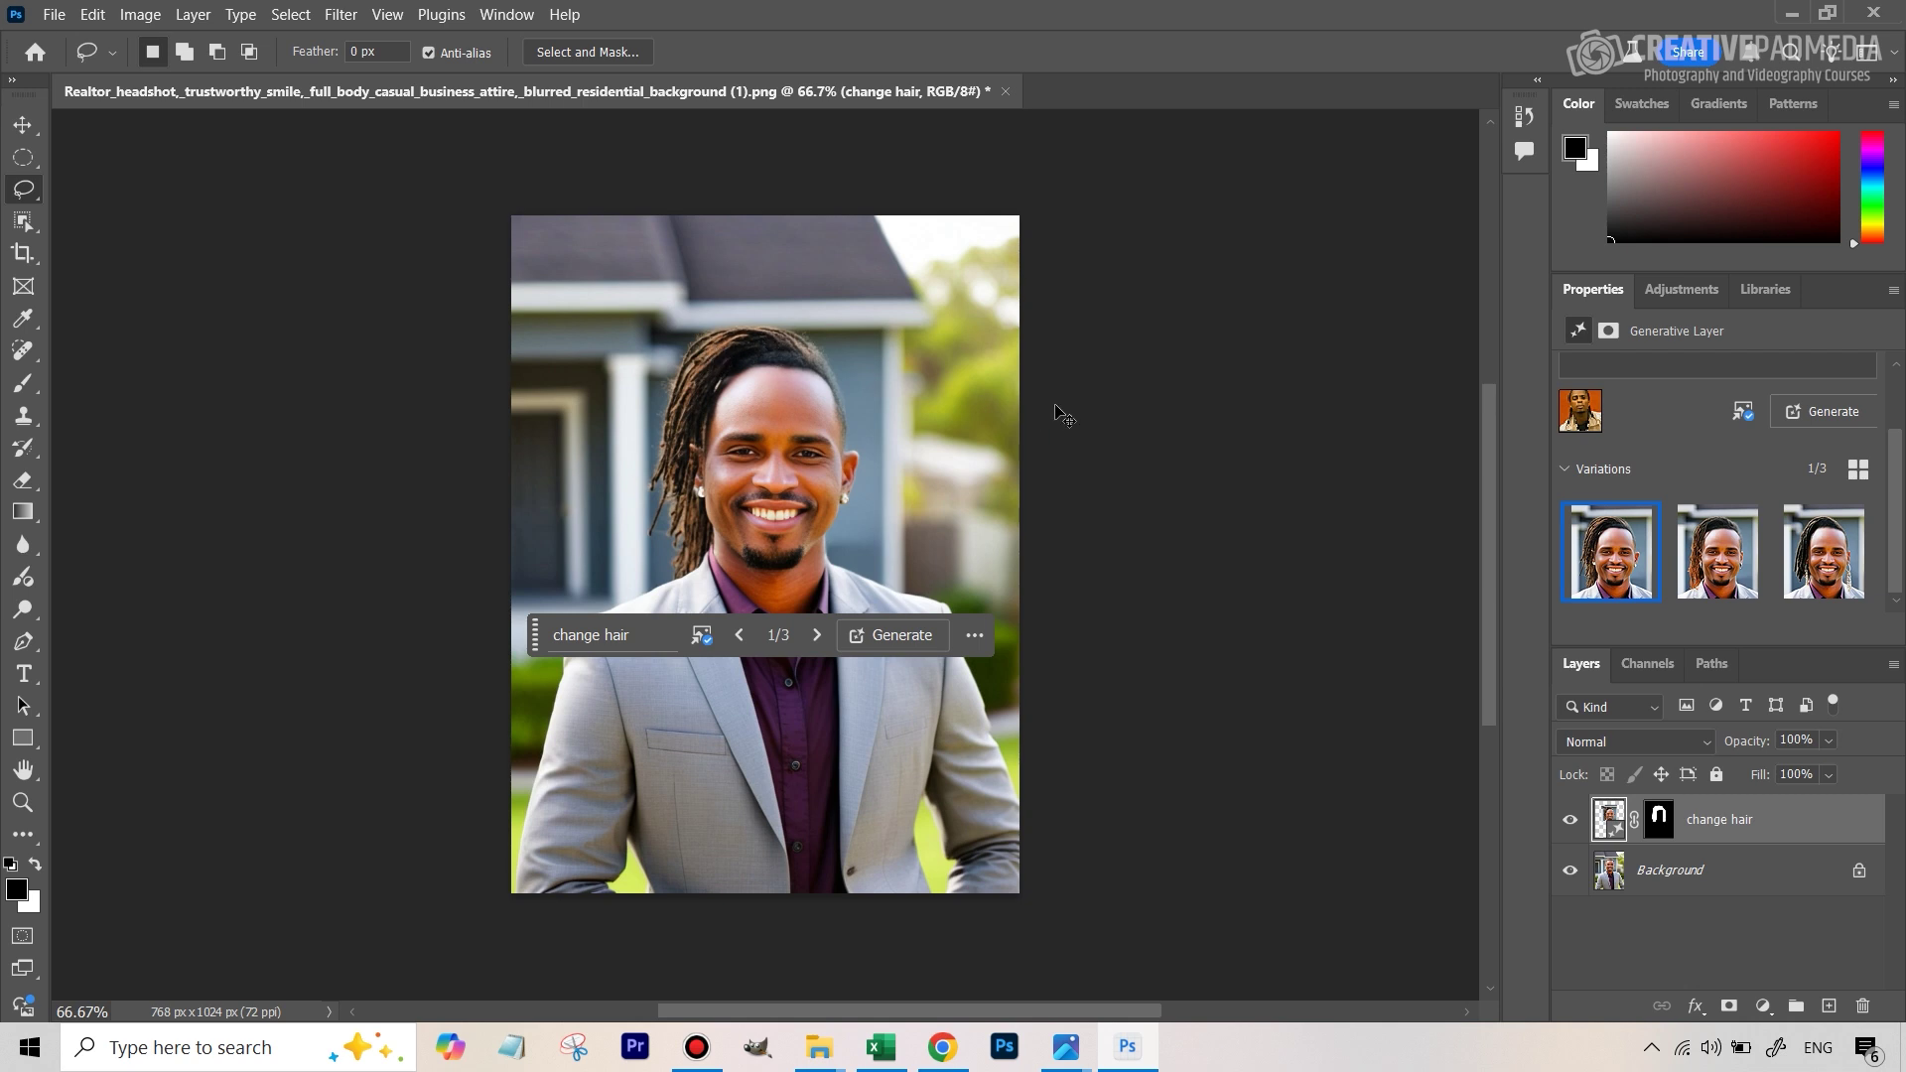
Undo the hair result, deselect, and lasso a tighter outline around the head.
{"action": "key", "text": "ctrl+z"}
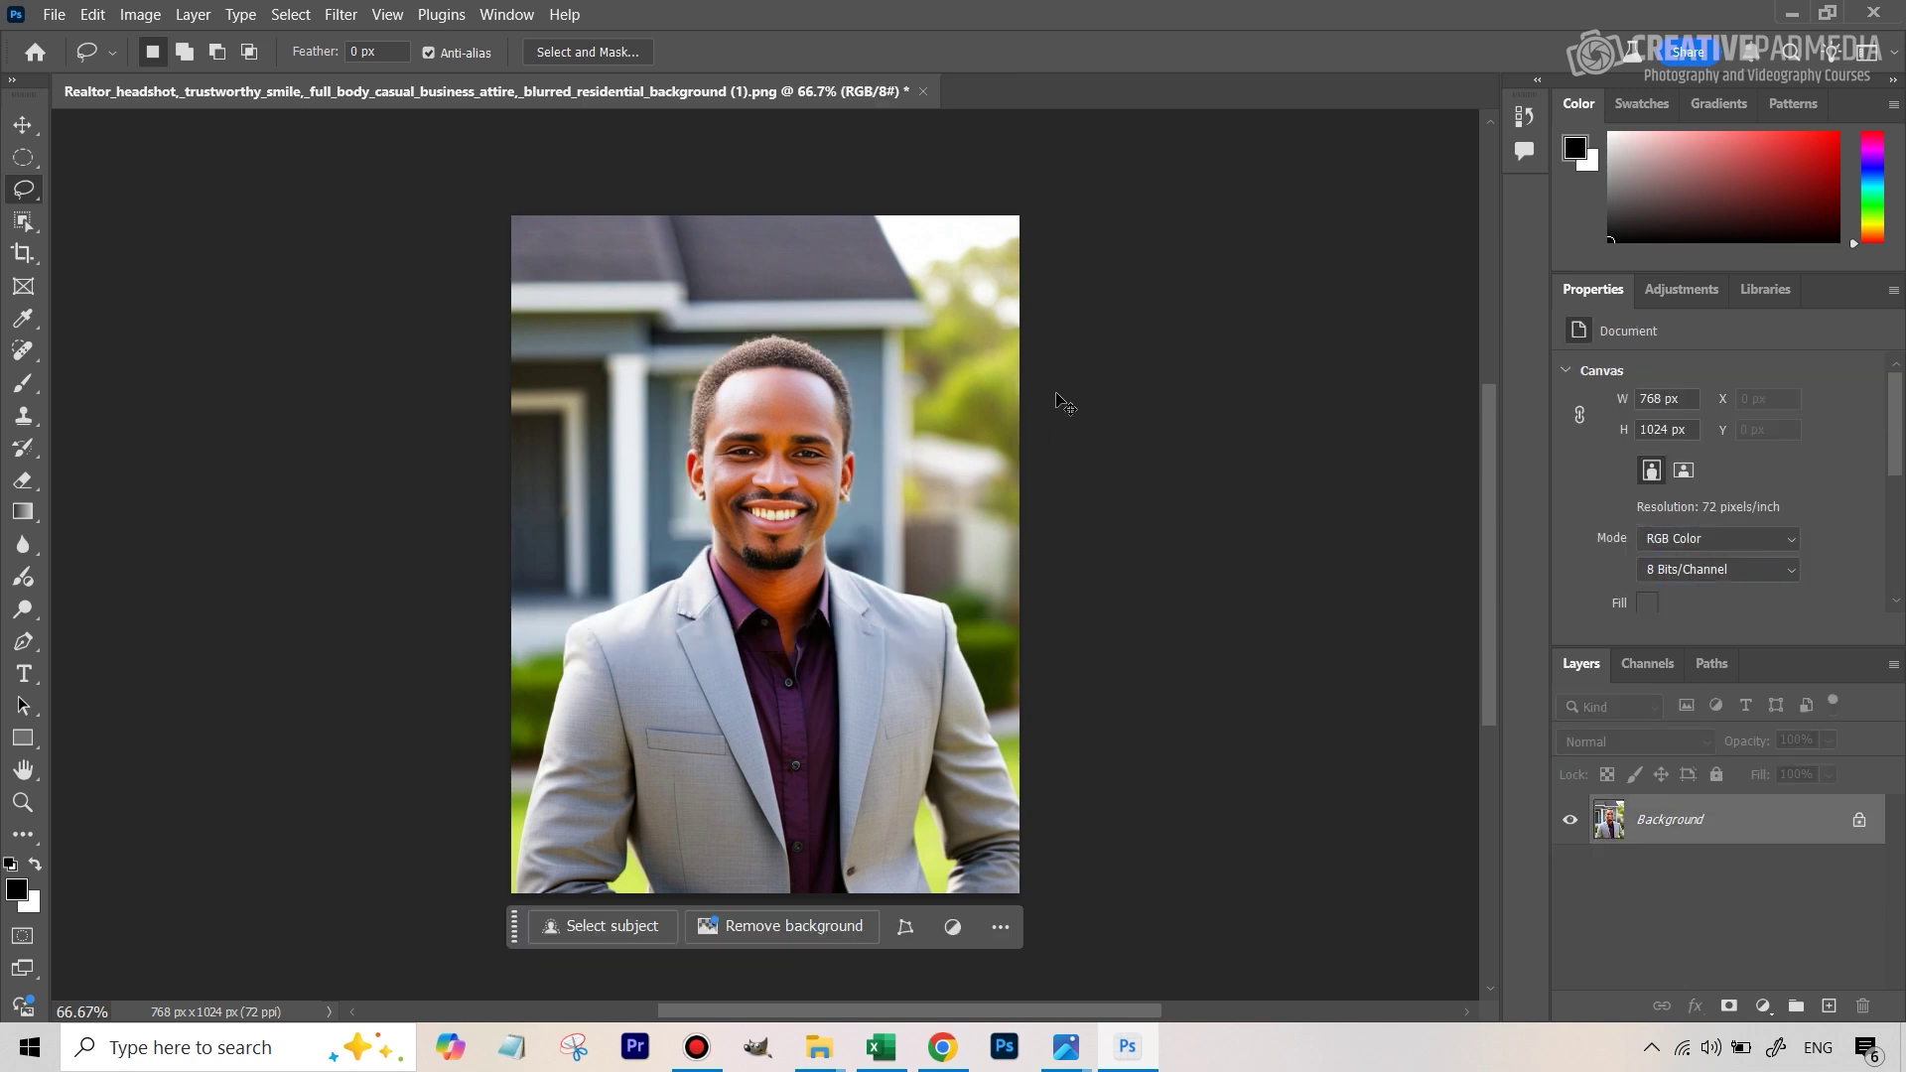
{"action": "left_click", "coordinate": [730, 392]}
{"action": "mouse_move", "coordinate": [707, 437]}
{"action": "left_mouse_down"}
{"action": "mouse_move", "coordinate": [703, 571]}
{"action": "mouse_move", "coordinate": [679, 549]}
{"action": "mouse_move", "coordinate": [684, 380]}
{"action": "mouse_move", "coordinate": [754, 333]}
{"action": "mouse_move", "coordinate": [850, 366]}
{"action": "mouse_move", "coordinate": [849, 581]}
{"action": "mouse_move", "coordinate": [828, 562]}
{"action": "mouse_move", "coordinate": [841, 417]}
{"action": "mouse_move", "coordinate": [820, 387]}
{"action": "mouse_move", "coordinate": [760, 373]}
{"action": "mouse_move", "coordinate": [703, 446]}
{"action": "mouse_move", "coordinate": [700, 574]}
{"action": "left_mouse_up"}
{"action": "left_click", "coordinate": [601, 612]}
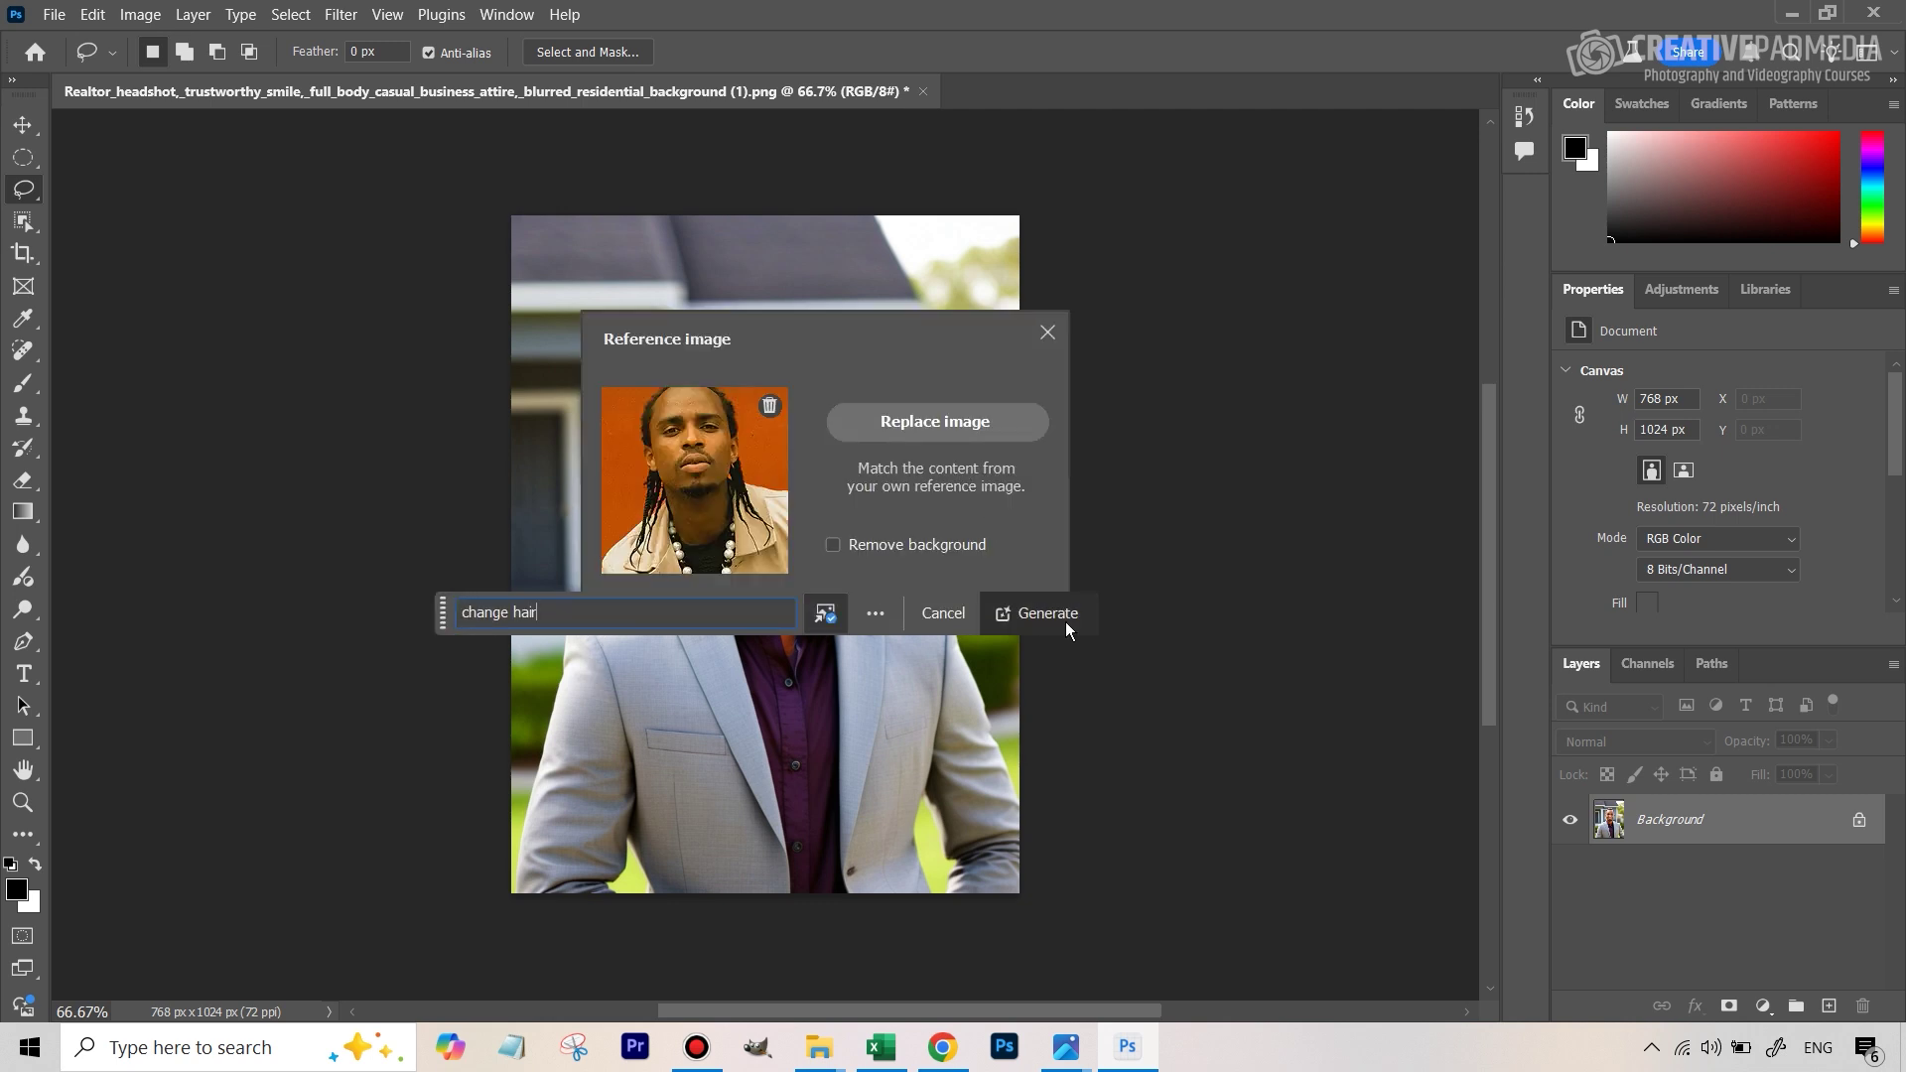
Regenerate the hair, then preview the second variation and settle on the third.
{"action": "left_click", "coordinate": [1067, 630]}
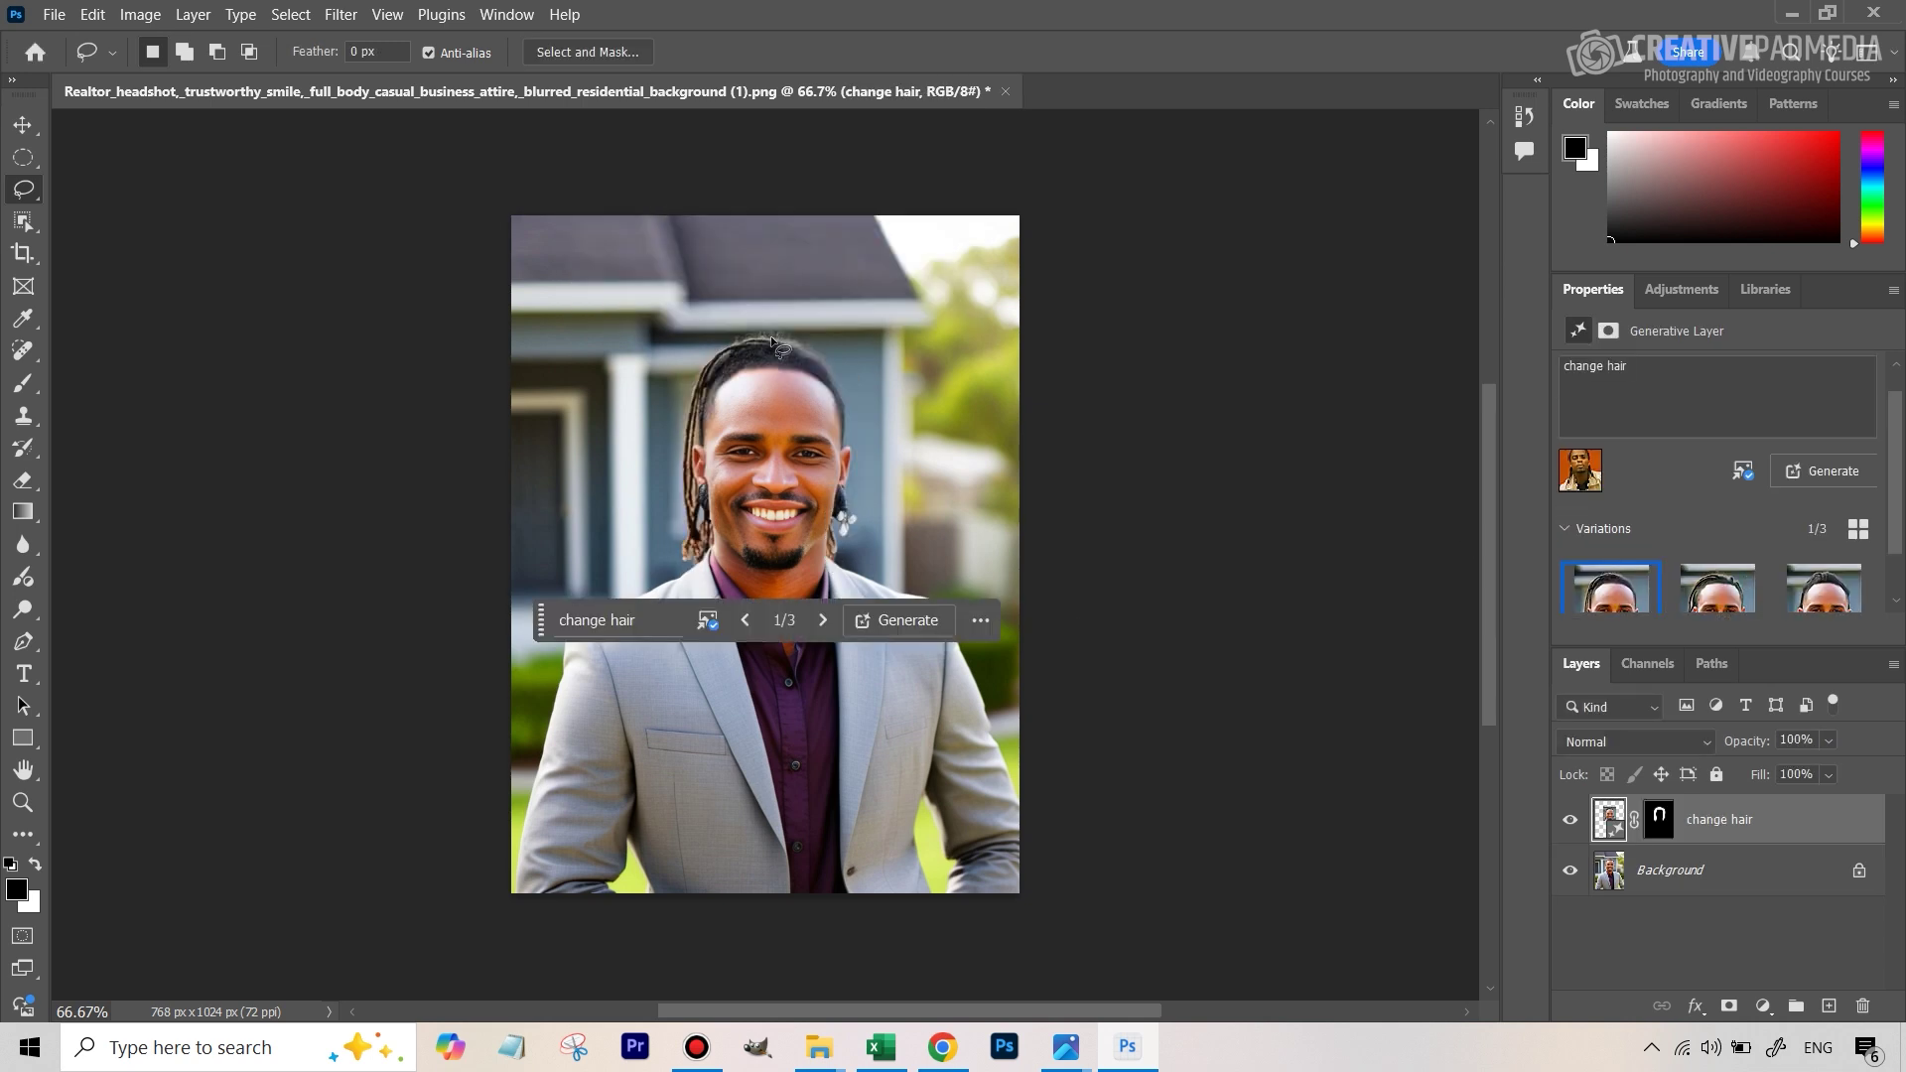
{"action": "scroll", "coordinate": [1617, 502], "scroll_direction": "down", "scroll_amount": 1}
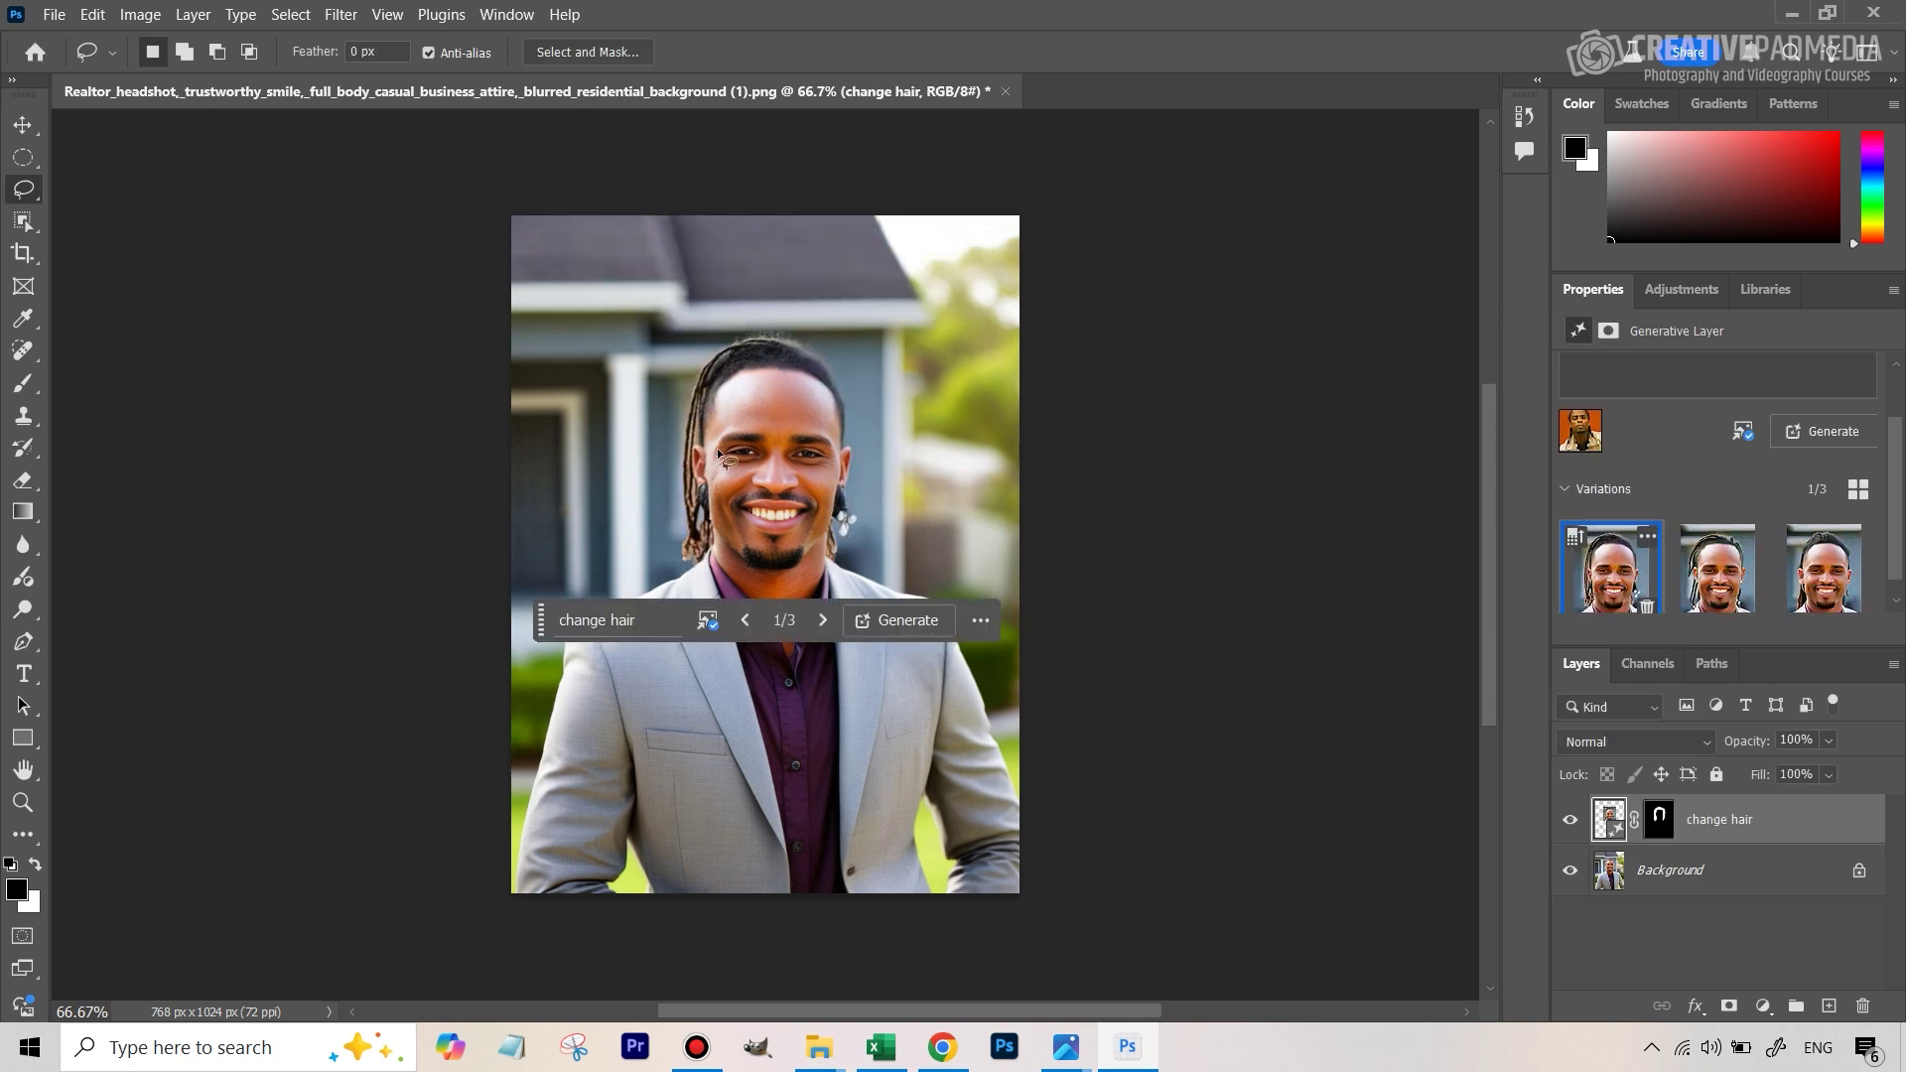
{"action": "left_click", "coordinate": [1725, 569]}
{"action": "left_click", "coordinate": [1818, 580]}
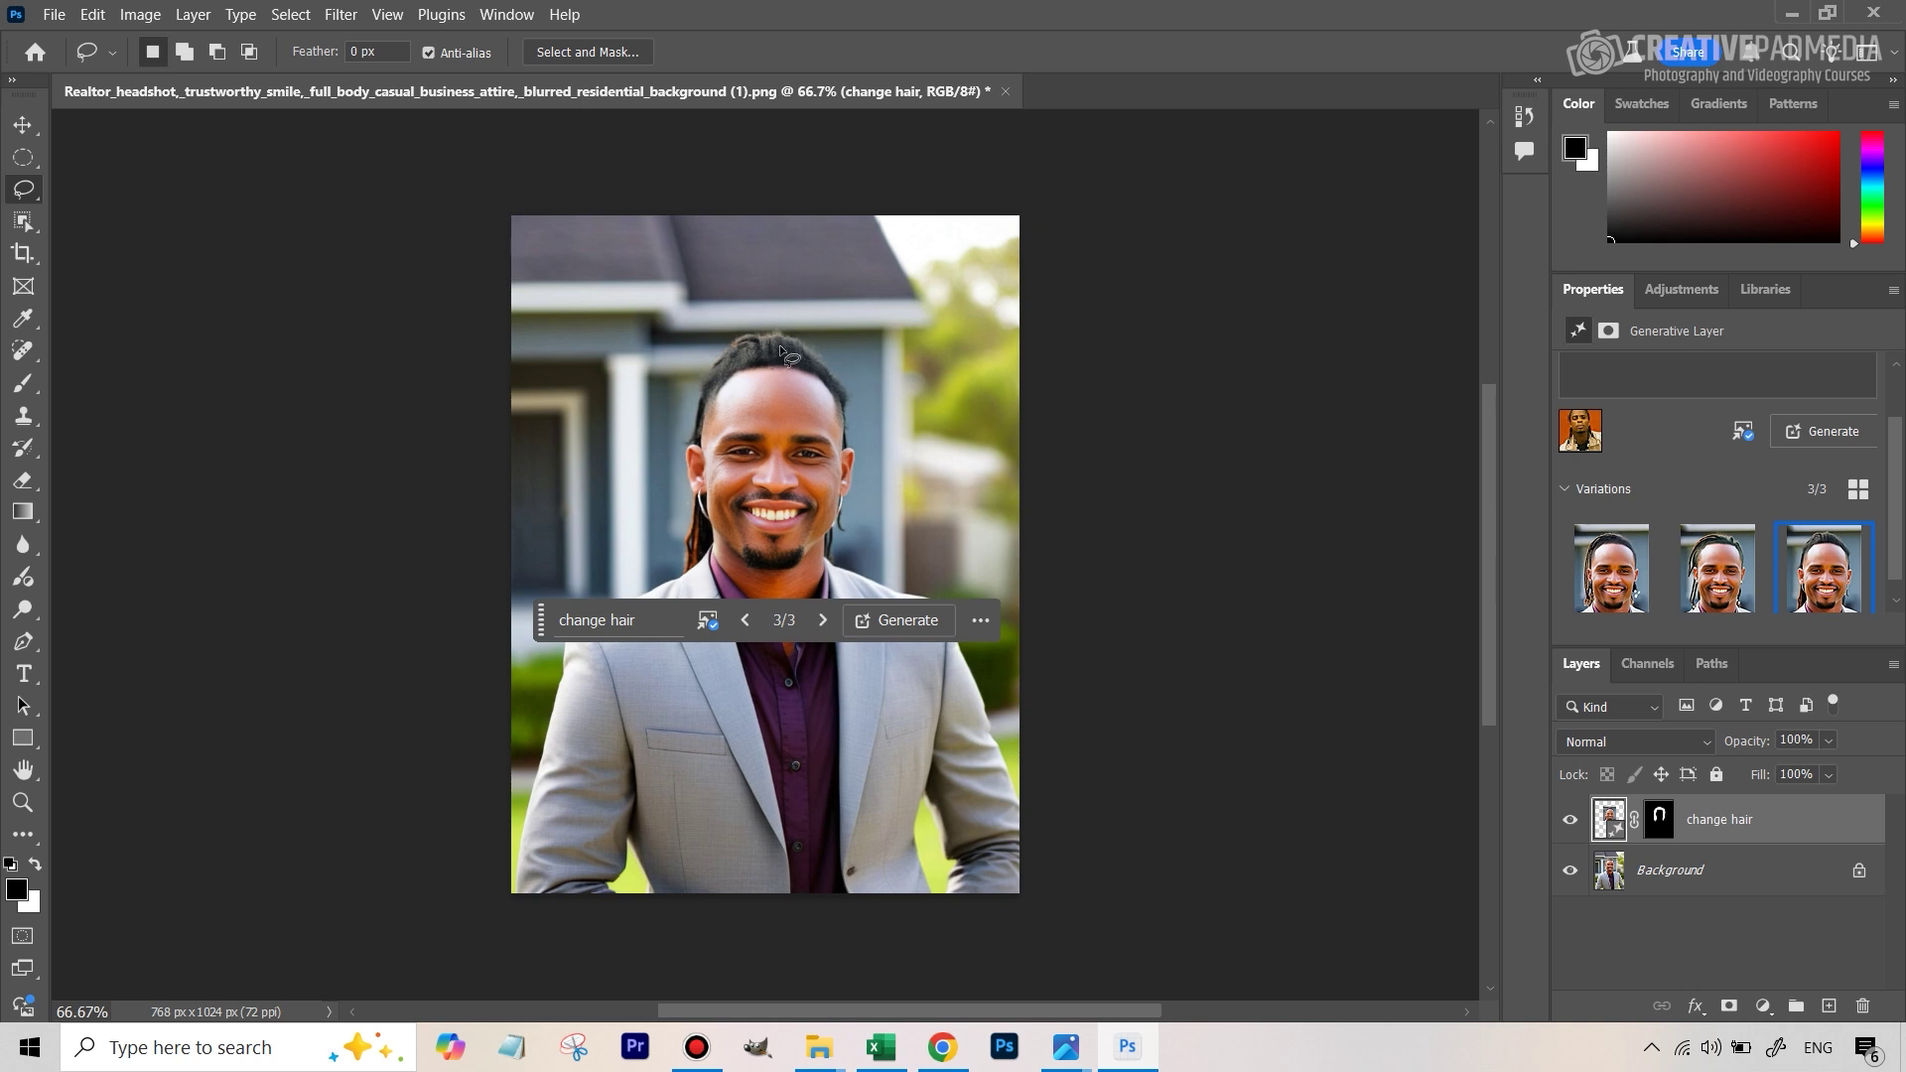
Generate more hair variations similar to the third variation.
{"action": "mouse_move", "coordinate": [1870, 549]}
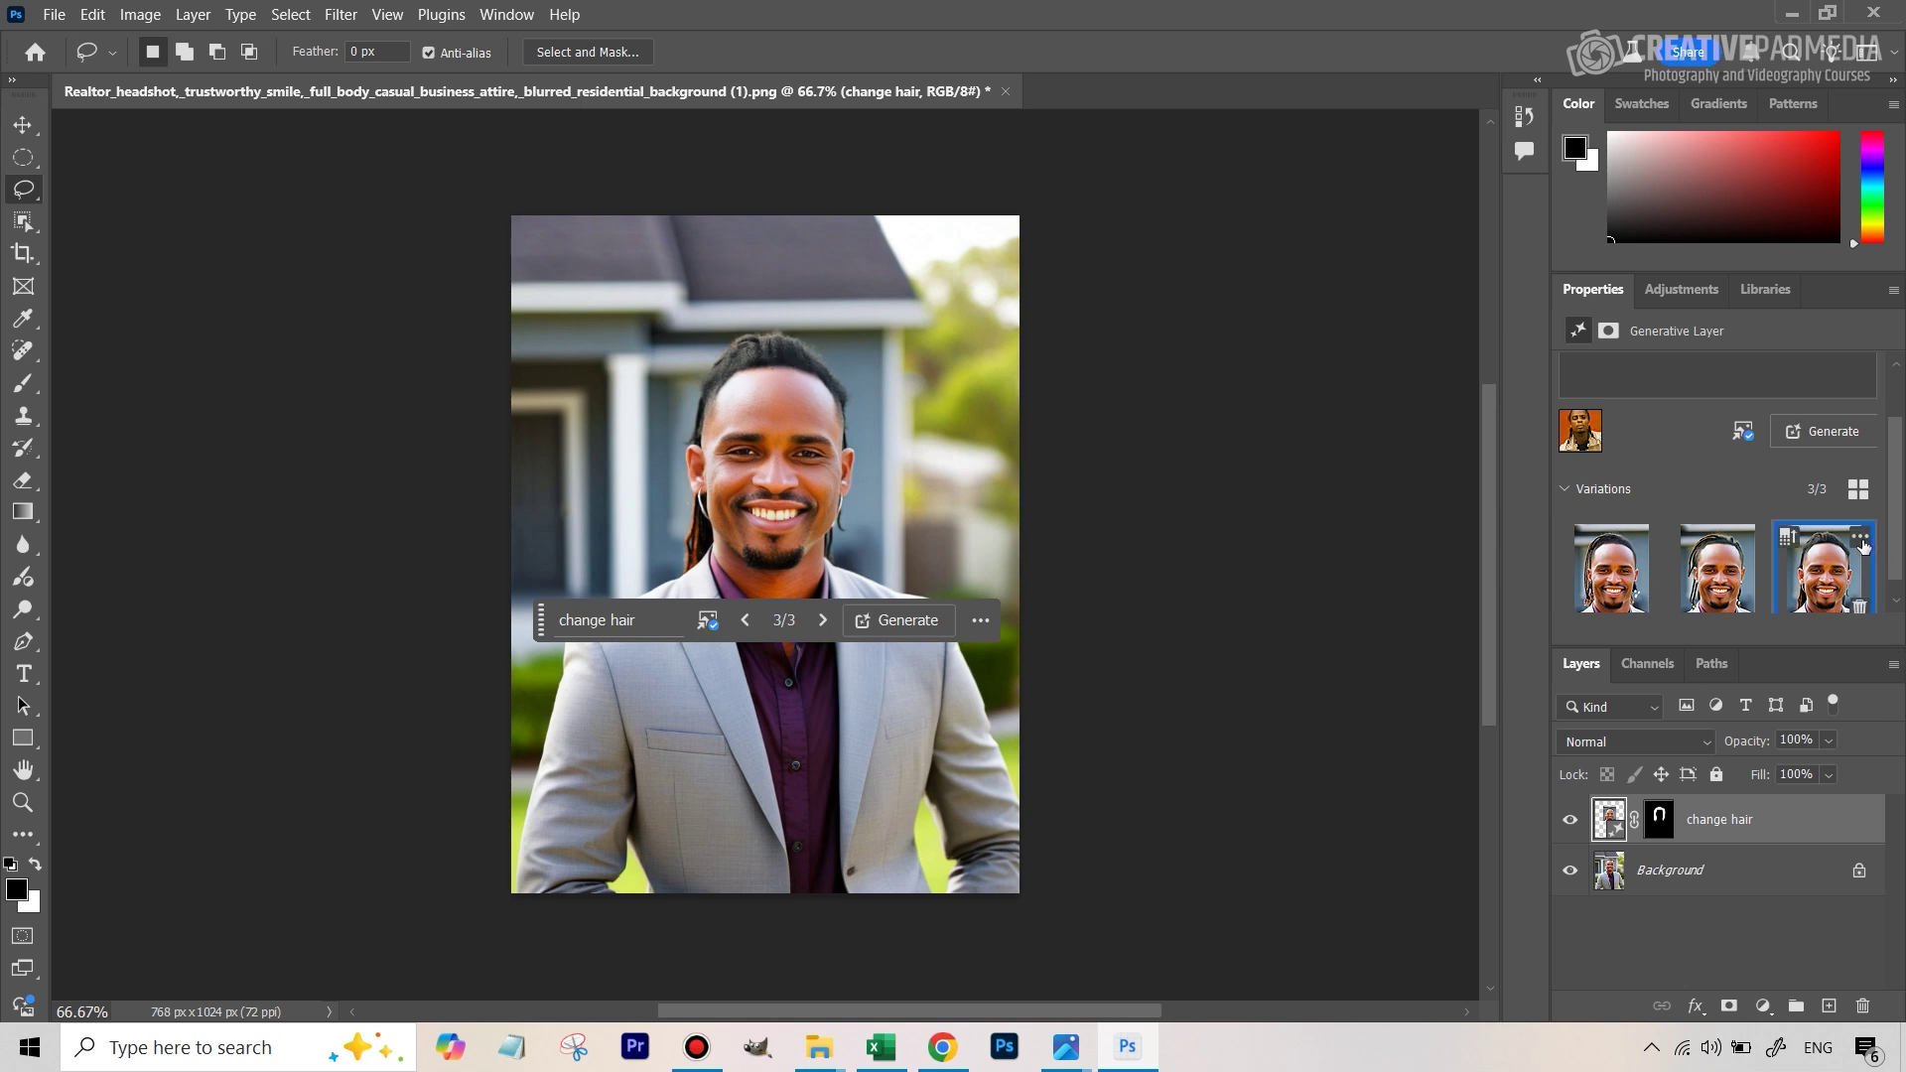
{"action": "left_click", "coordinate": [1861, 543]}
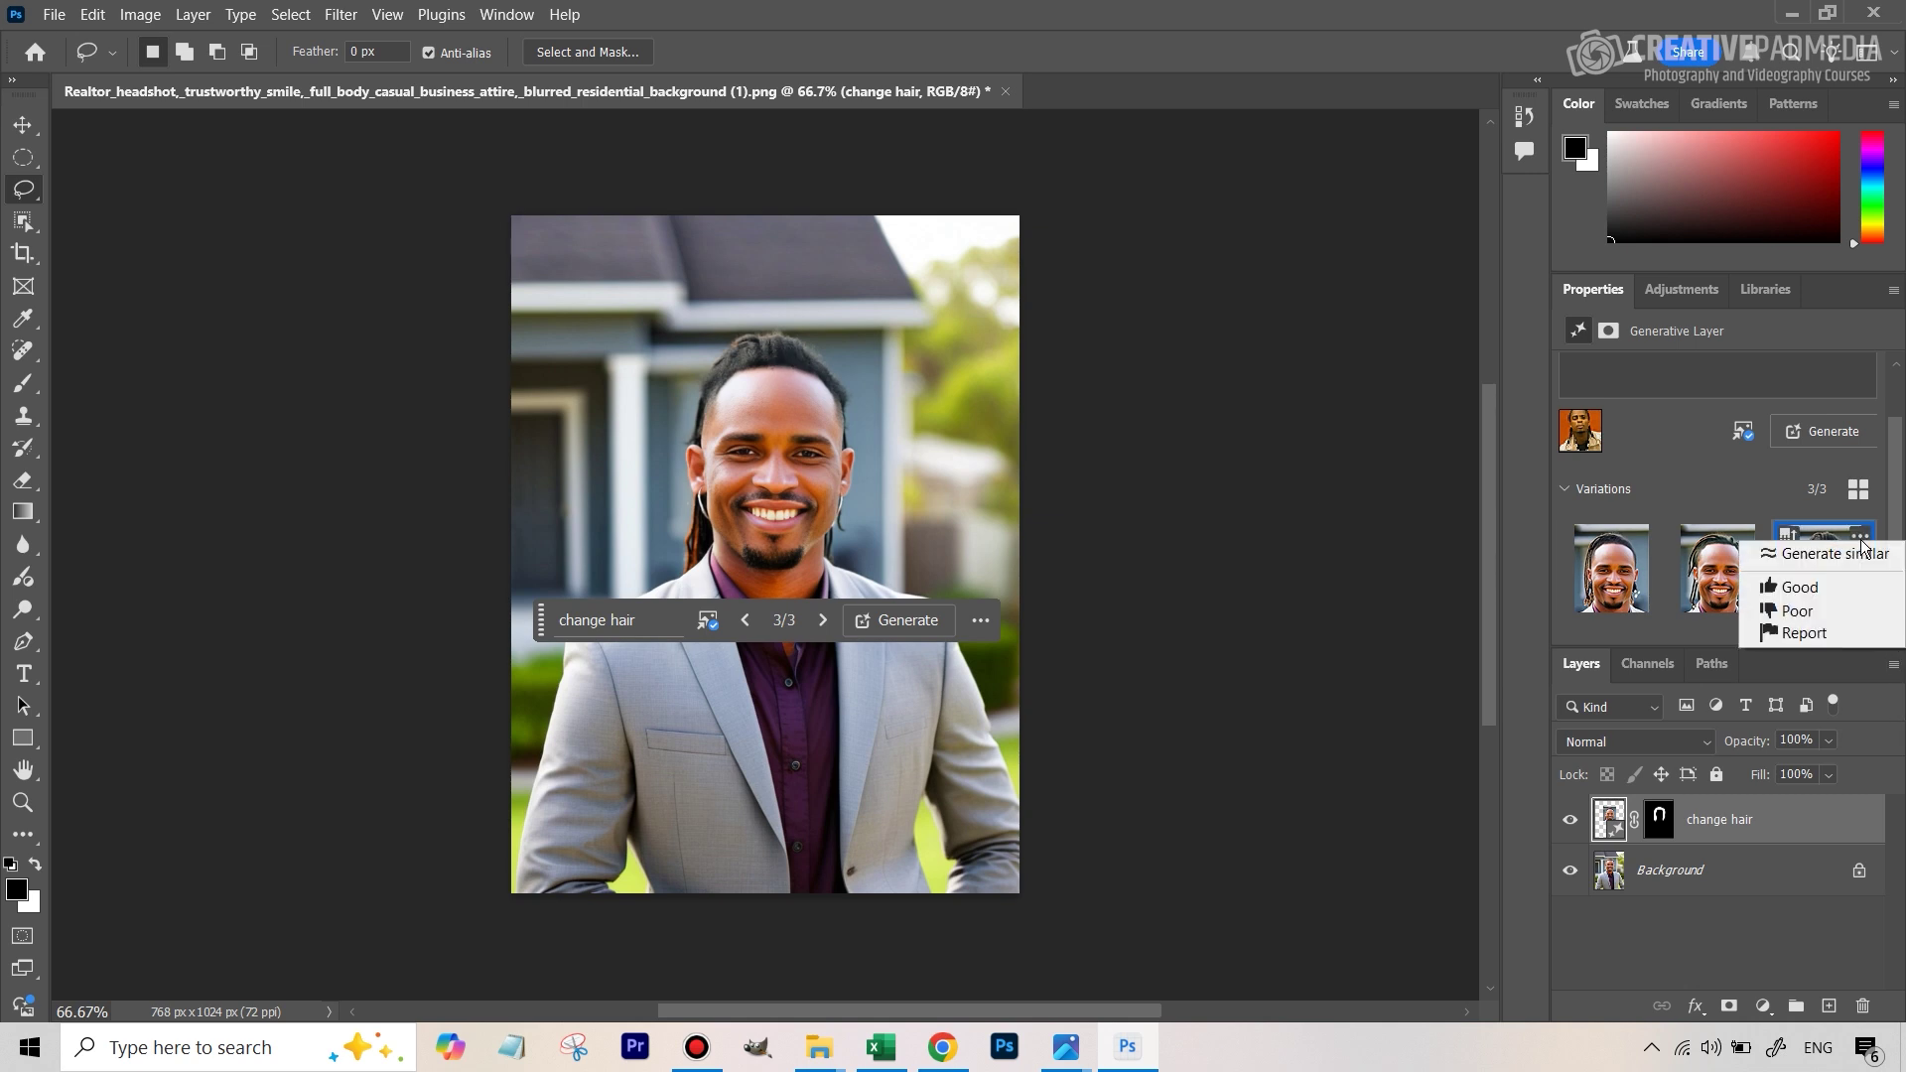
{"action": "left_click", "coordinate": [1845, 553]}
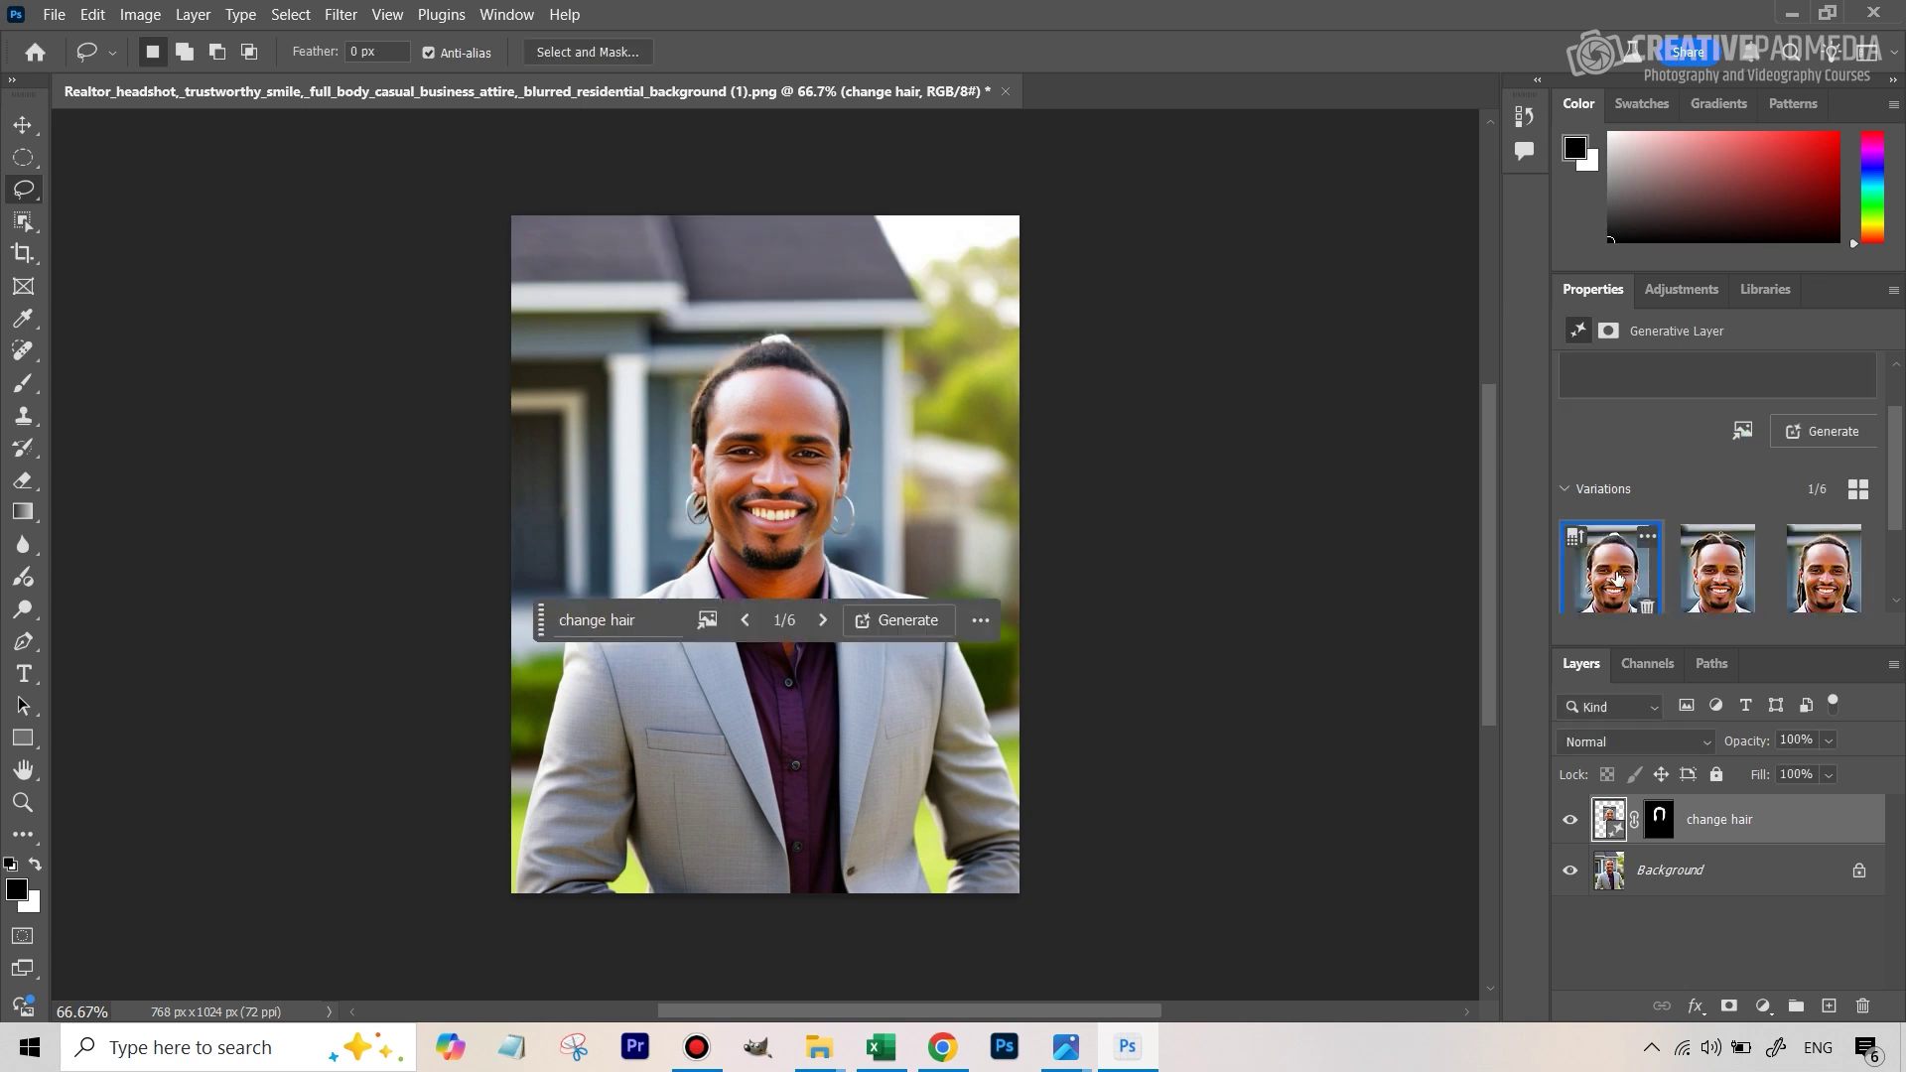
Compare the six hair variations, keep the sixth, and return to the browser.
{"action": "left_click", "coordinate": [1710, 574]}
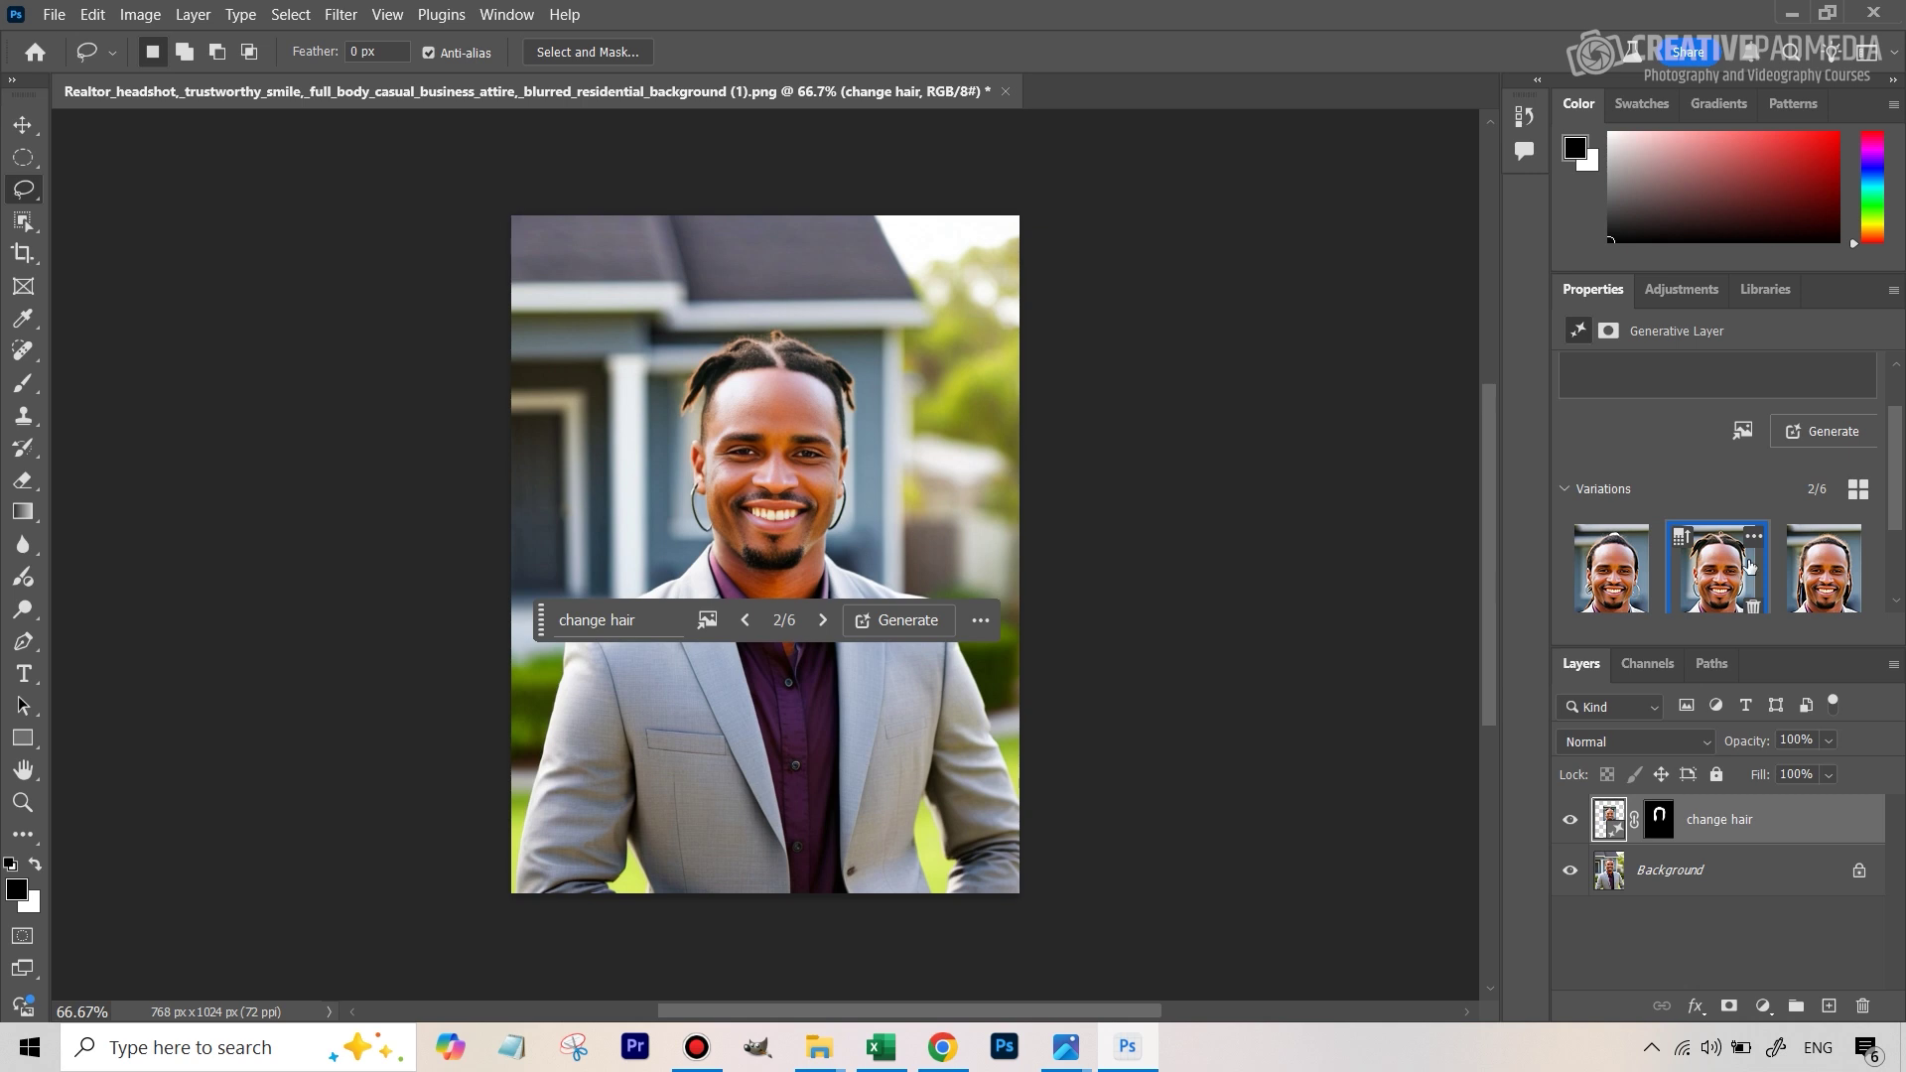
{"action": "left_click", "coordinate": [1802, 577]}
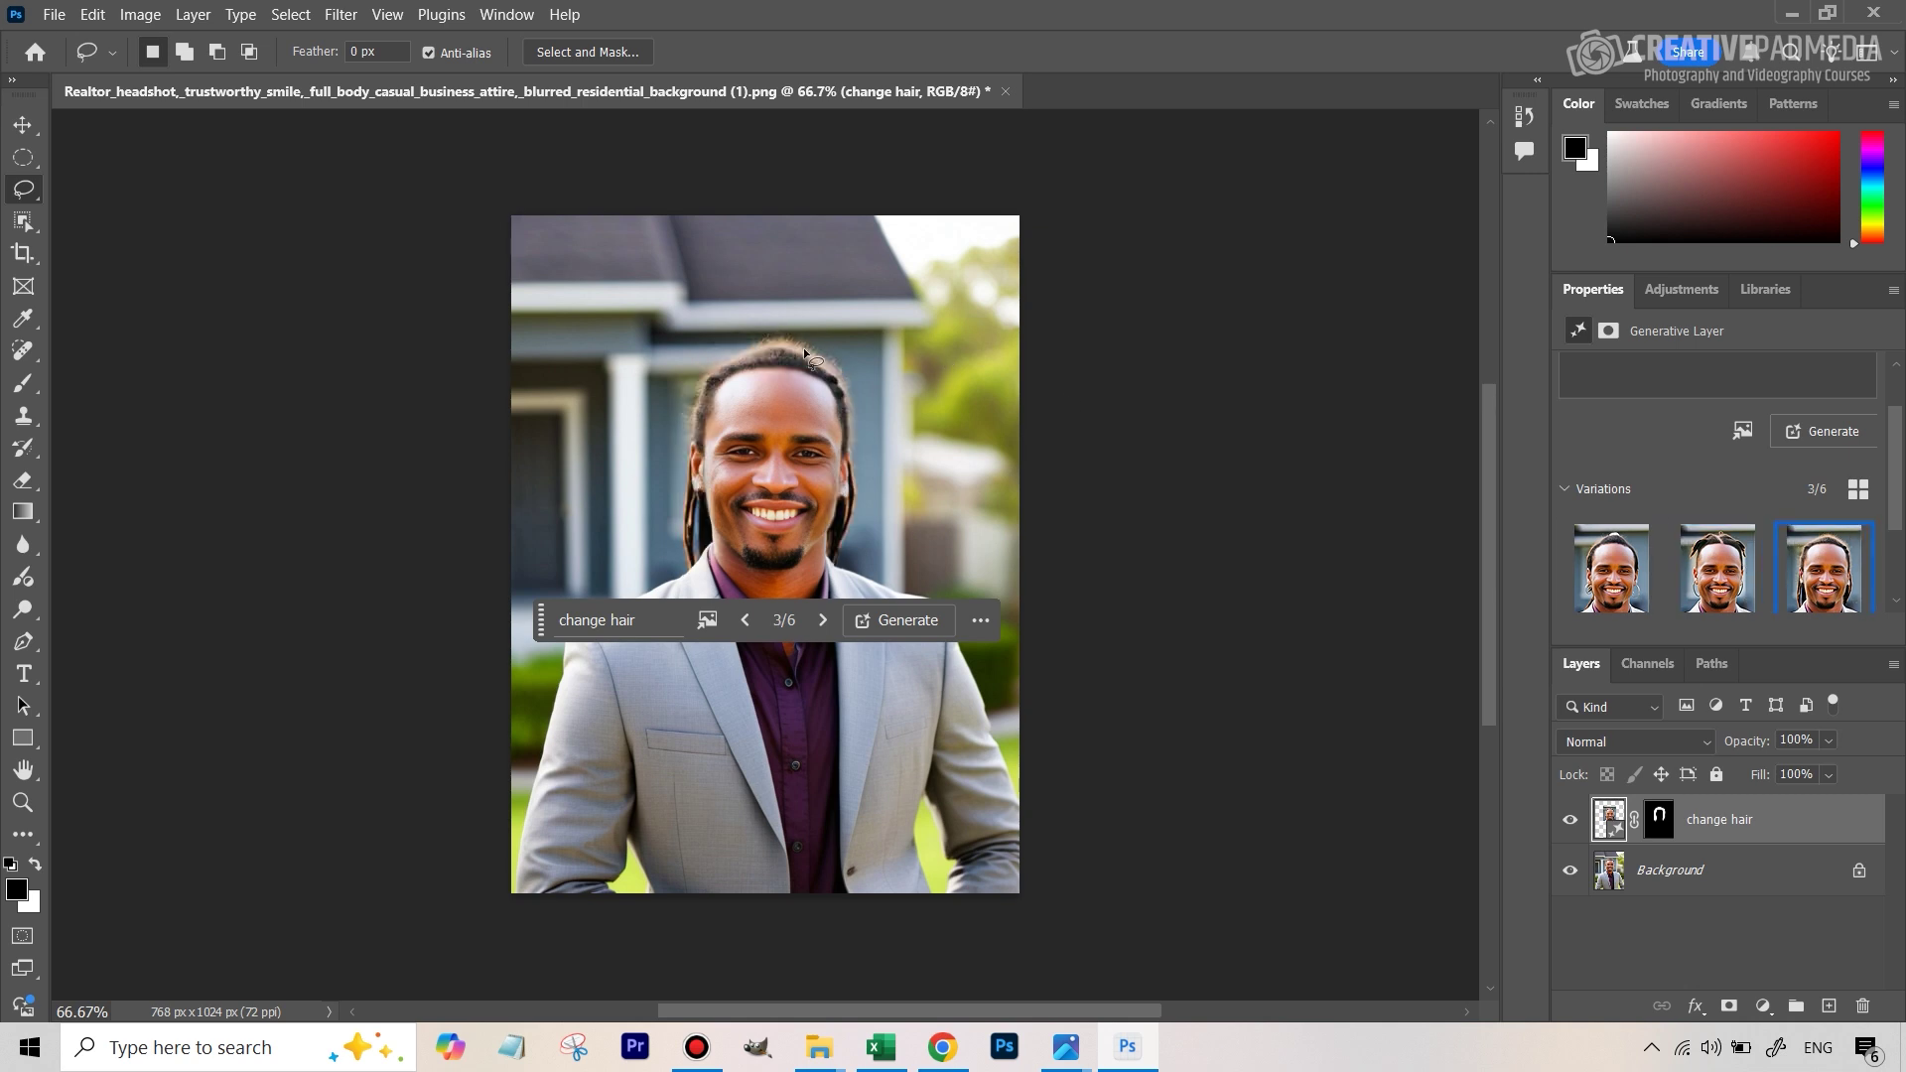
{"action": "scroll", "coordinate": [1717, 496], "scroll_direction": "down", "scroll_amount": 2}
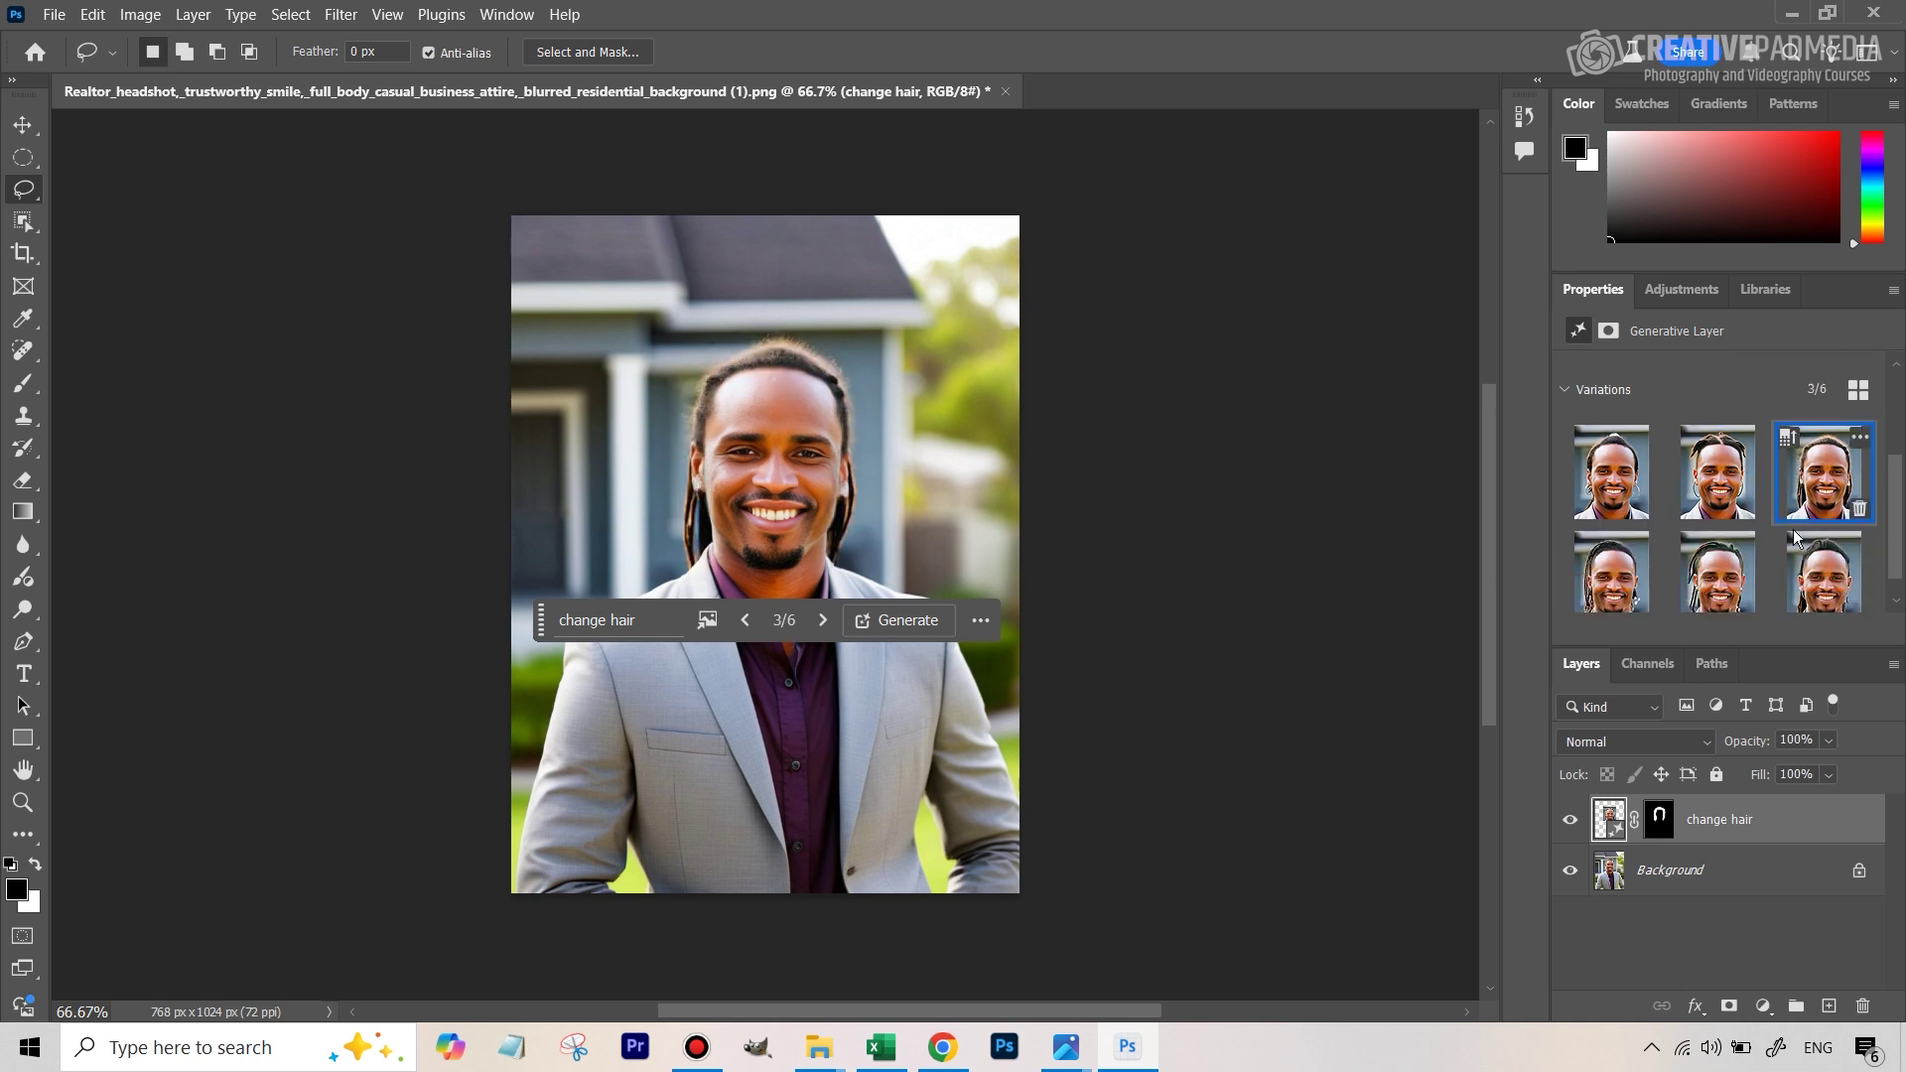
{"action": "left_click", "coordinate": [1824, 558]}
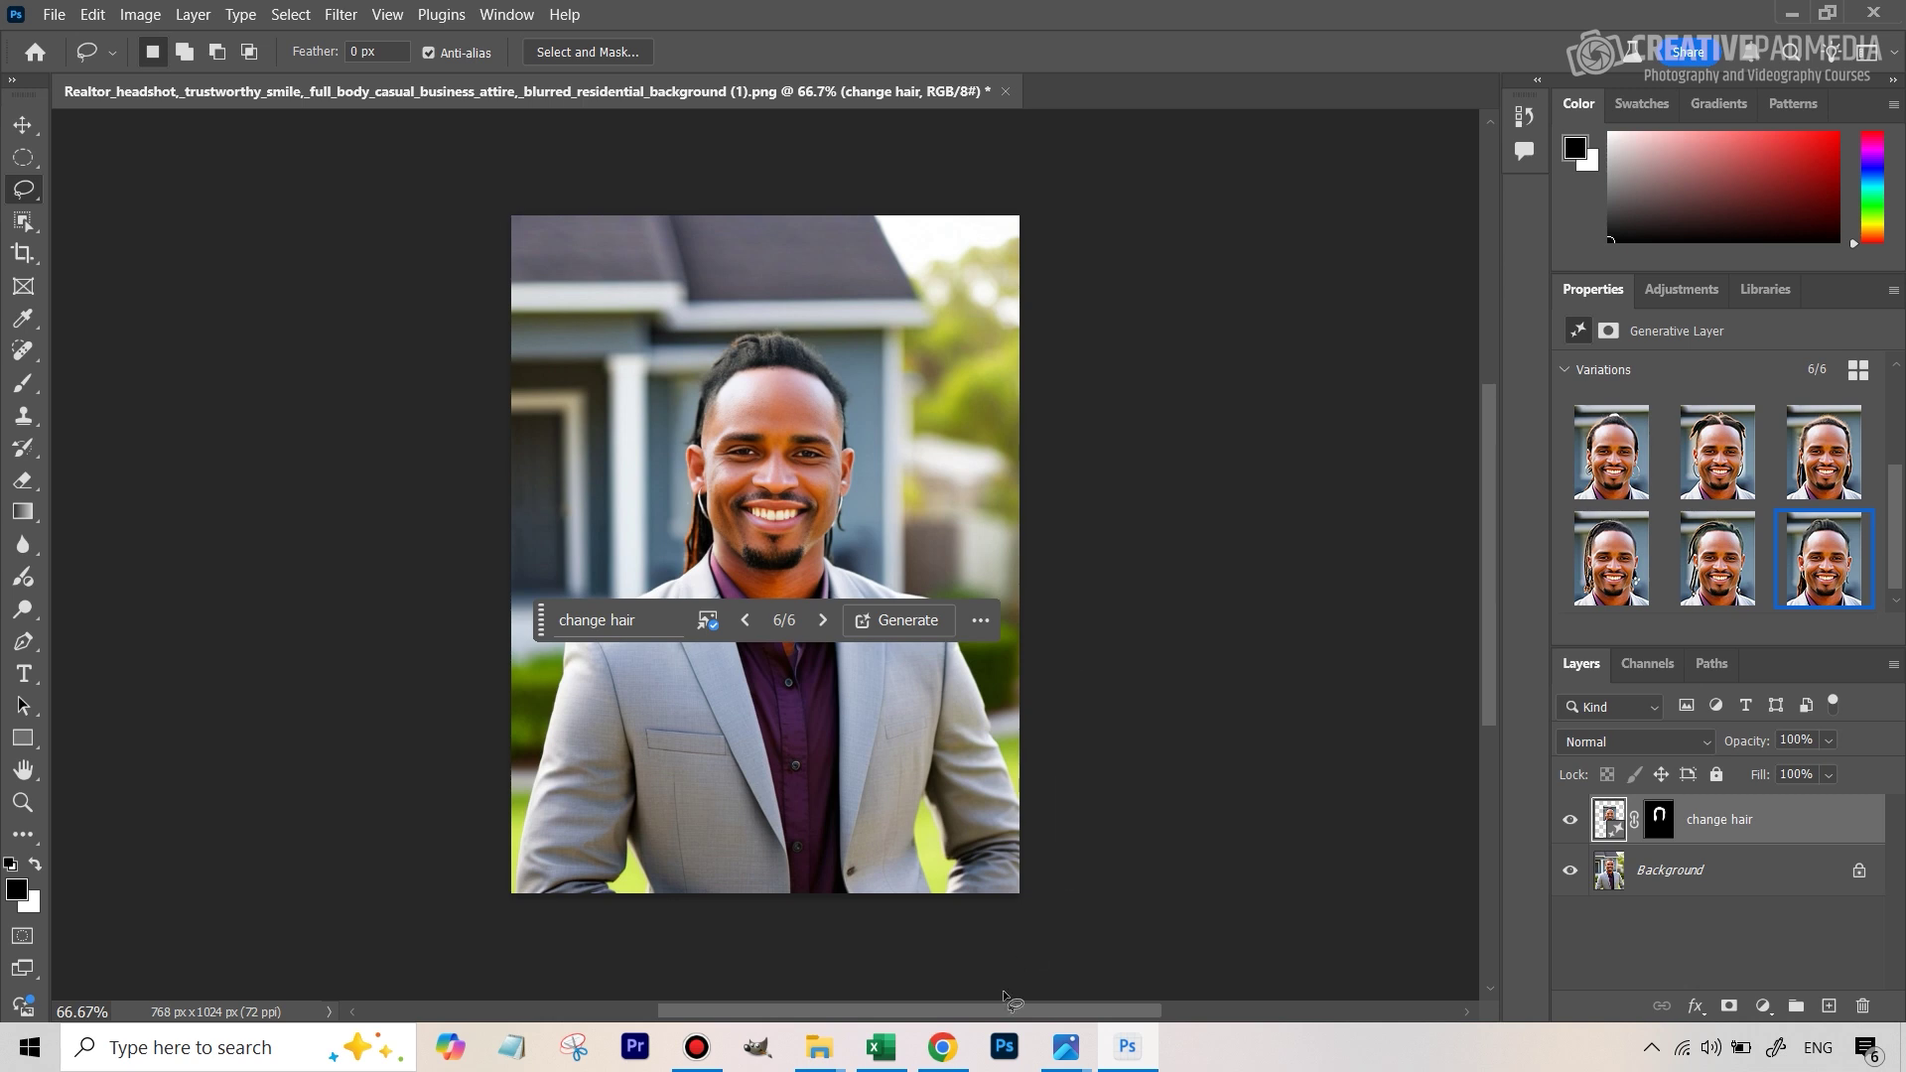
{"action": "left_click", "coordinate": [944, 1050]}
Bring up the Reshot AI eyes correction editor page and scroll to its upload area.
{"action": "left_click", "coordinate": [774, 25]}
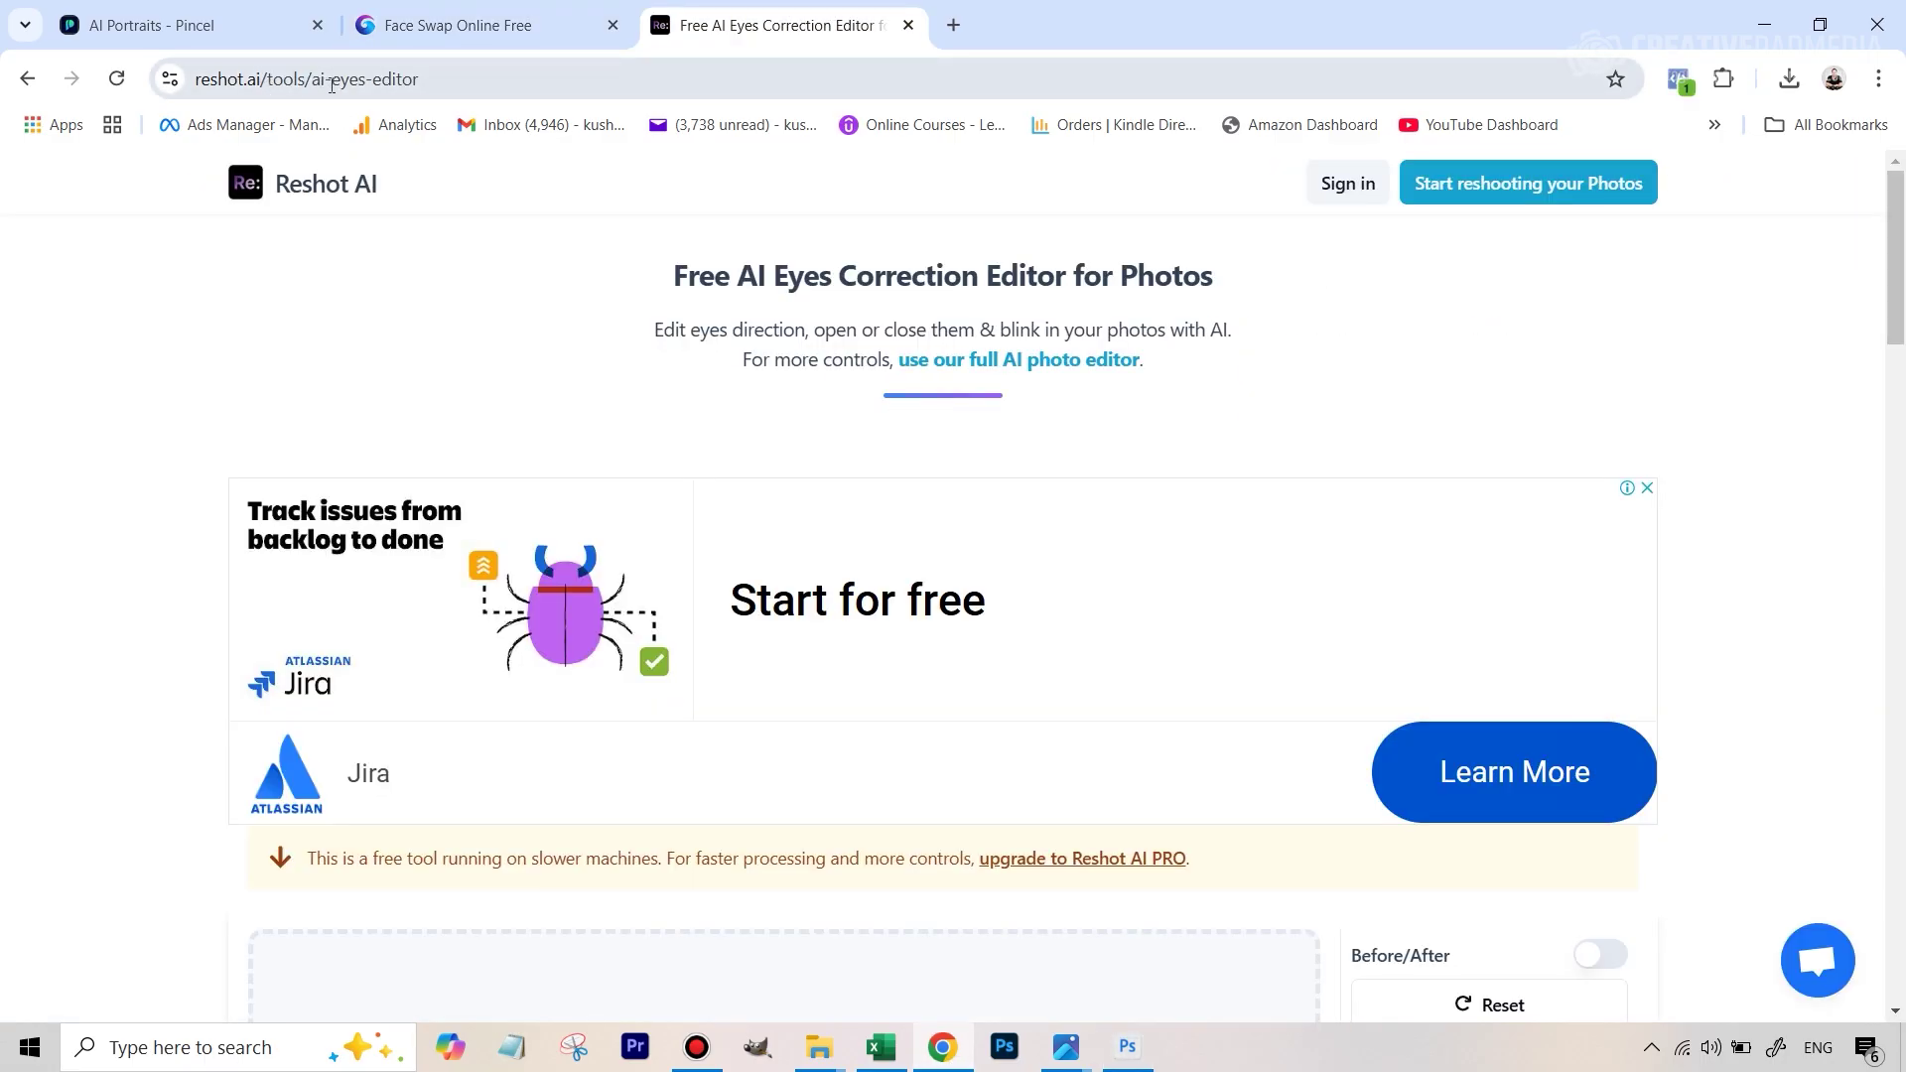
{"action": "scroll", "coordinate": [1028, 499], "scroll_direction": "down", "scroll_amount": 6}
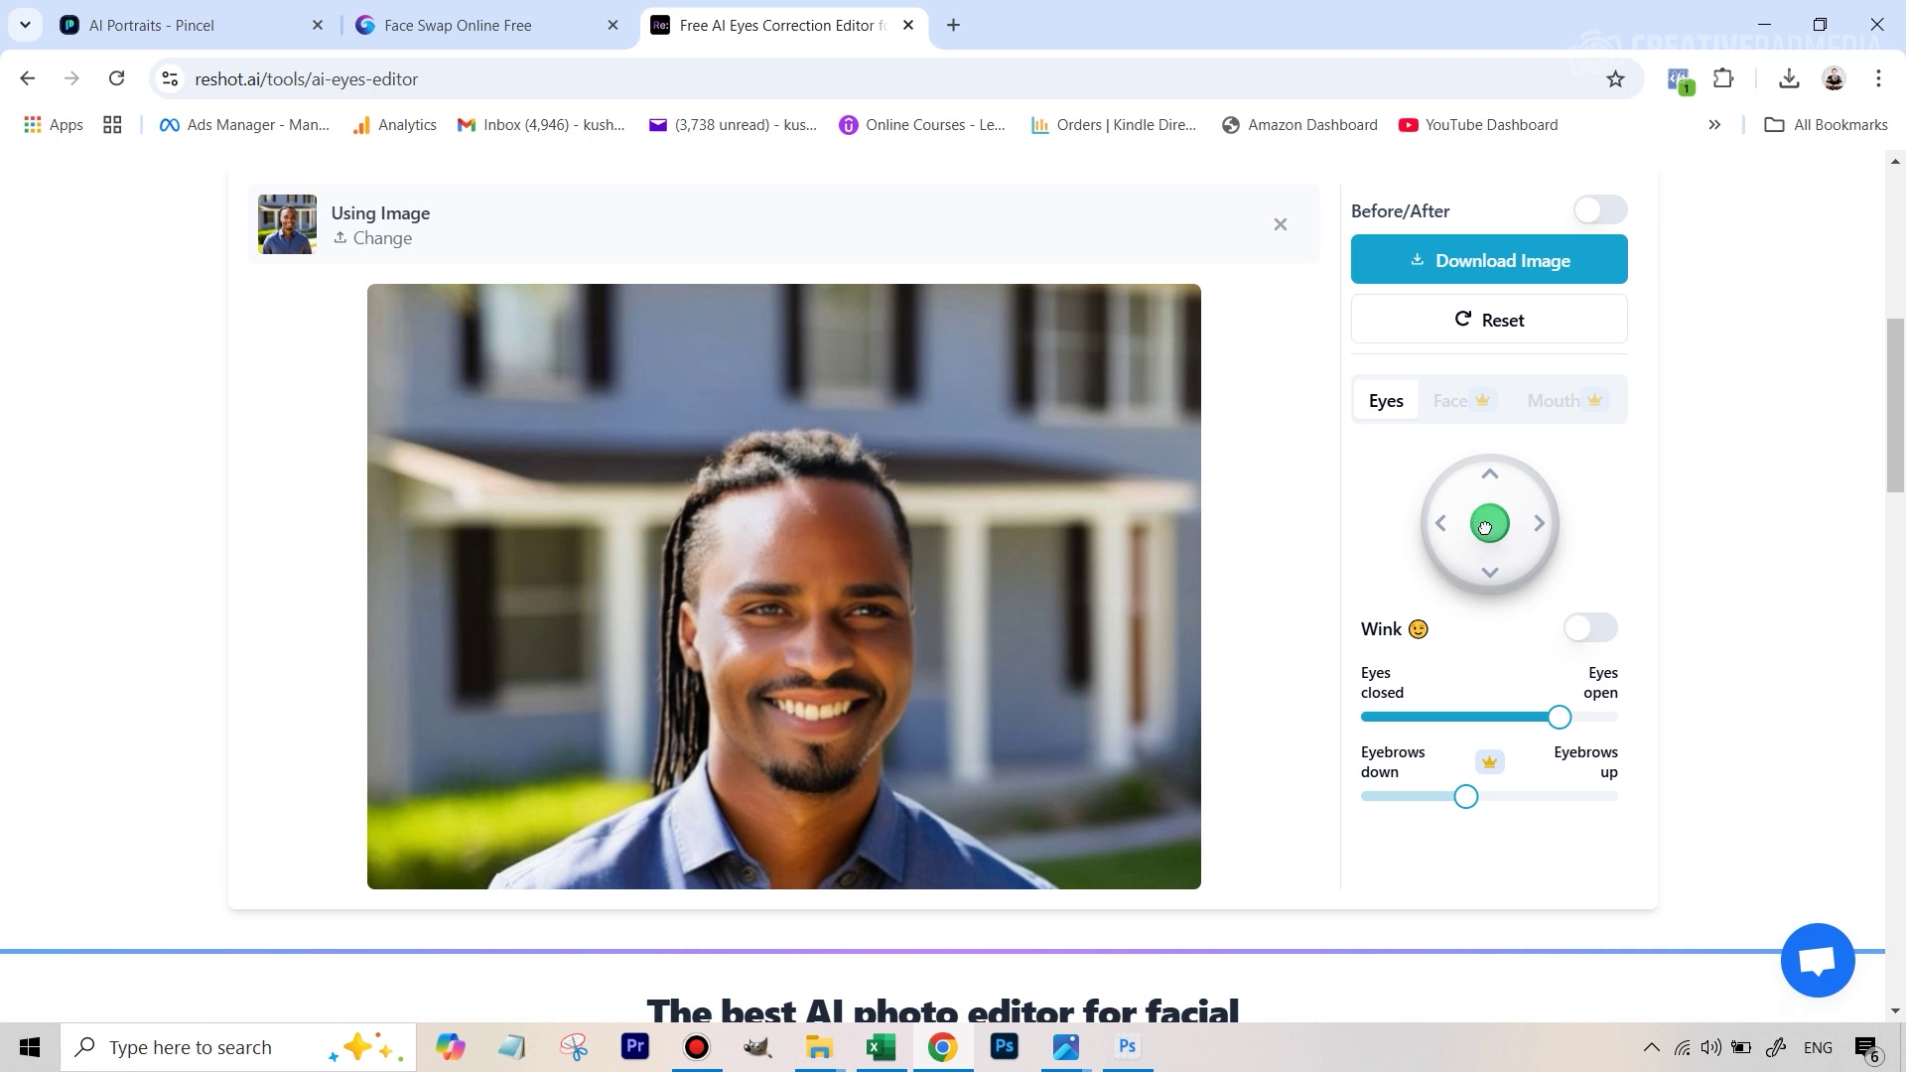
Drag the green Eyes dial knob leftward to shift the man's gaze left.
{"action": "left_click_drag", "start_coordinate": [1486, 524], "coordinate": [1472, 526]}
{"action": "left_click_drag", "start_coordinate": [1483, 525], "coordinate": [1464, 523]}
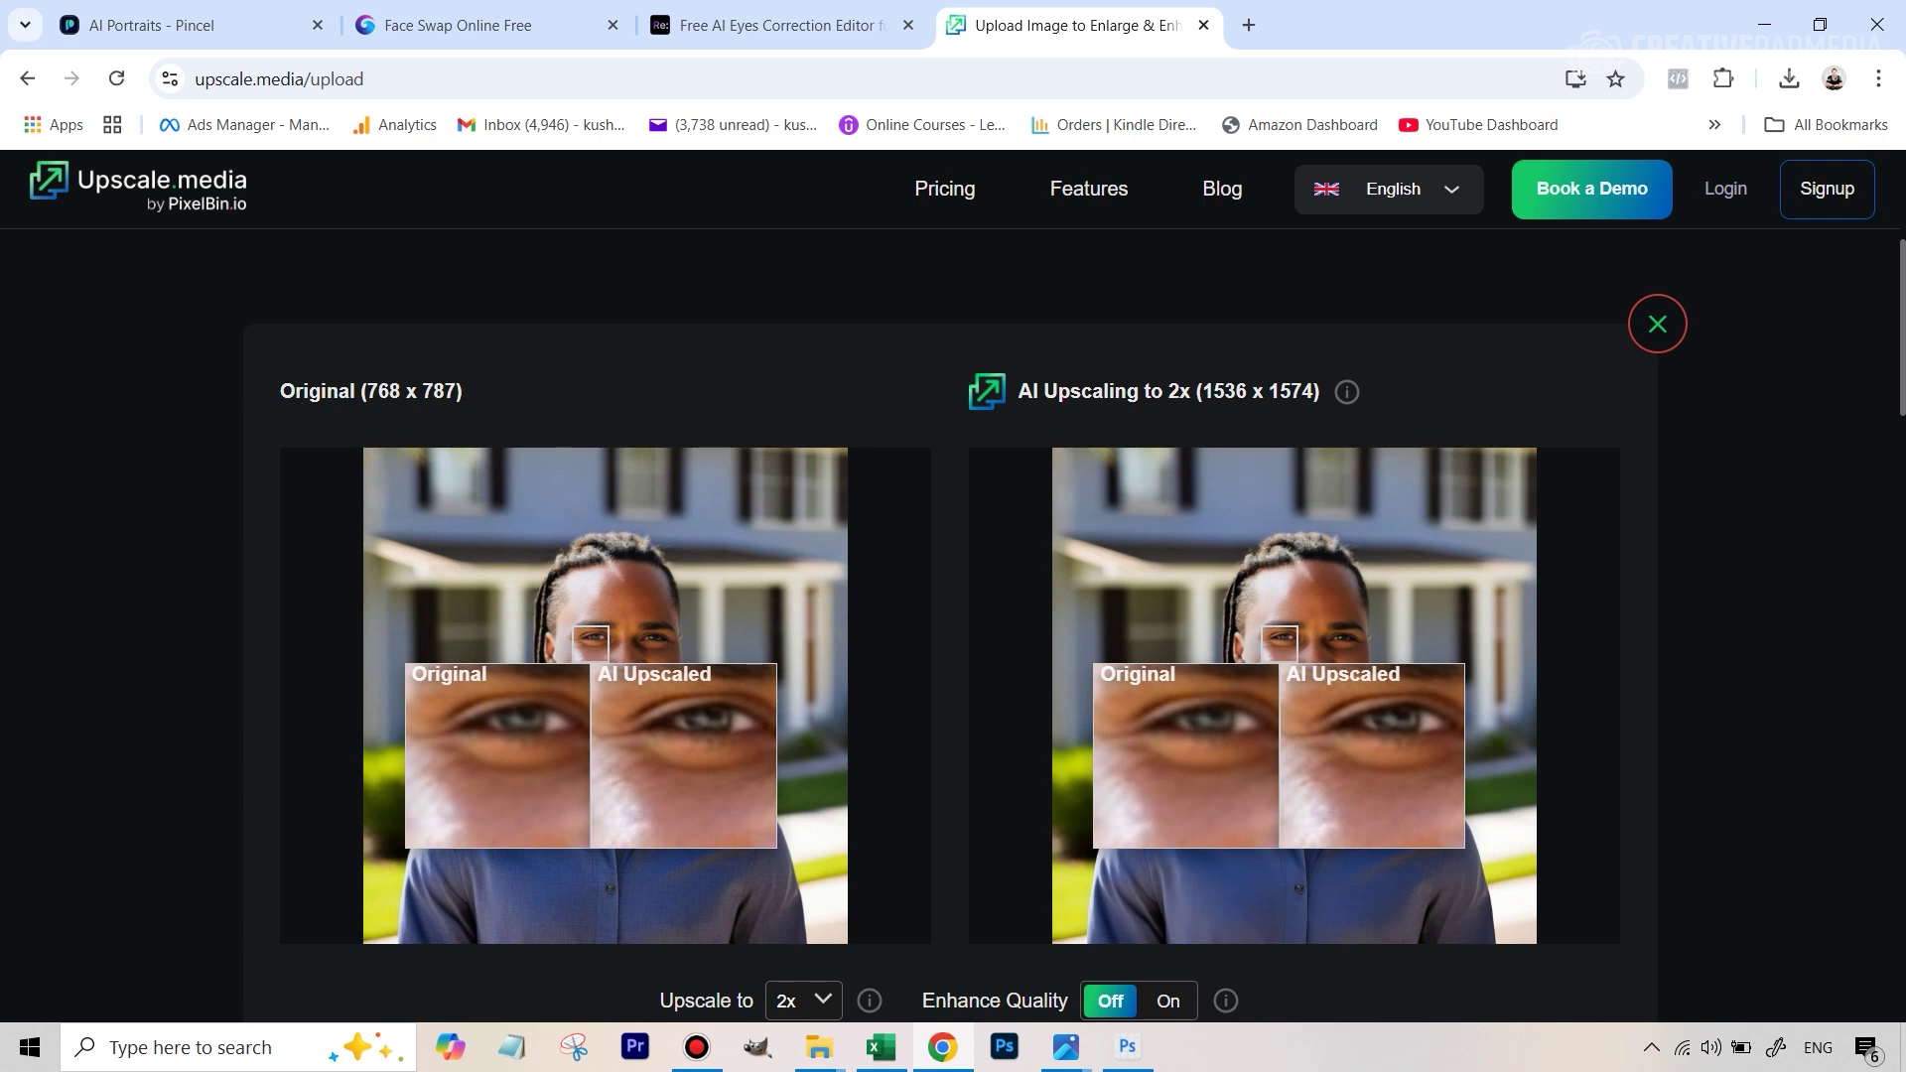
Scroll down Upscale.media while the portrait upscales 2x to 1536 × 1574.
{"action": "scroll", "coordinate": [974, 802], "scroll_direction": "down", "scroll_amount": 3}
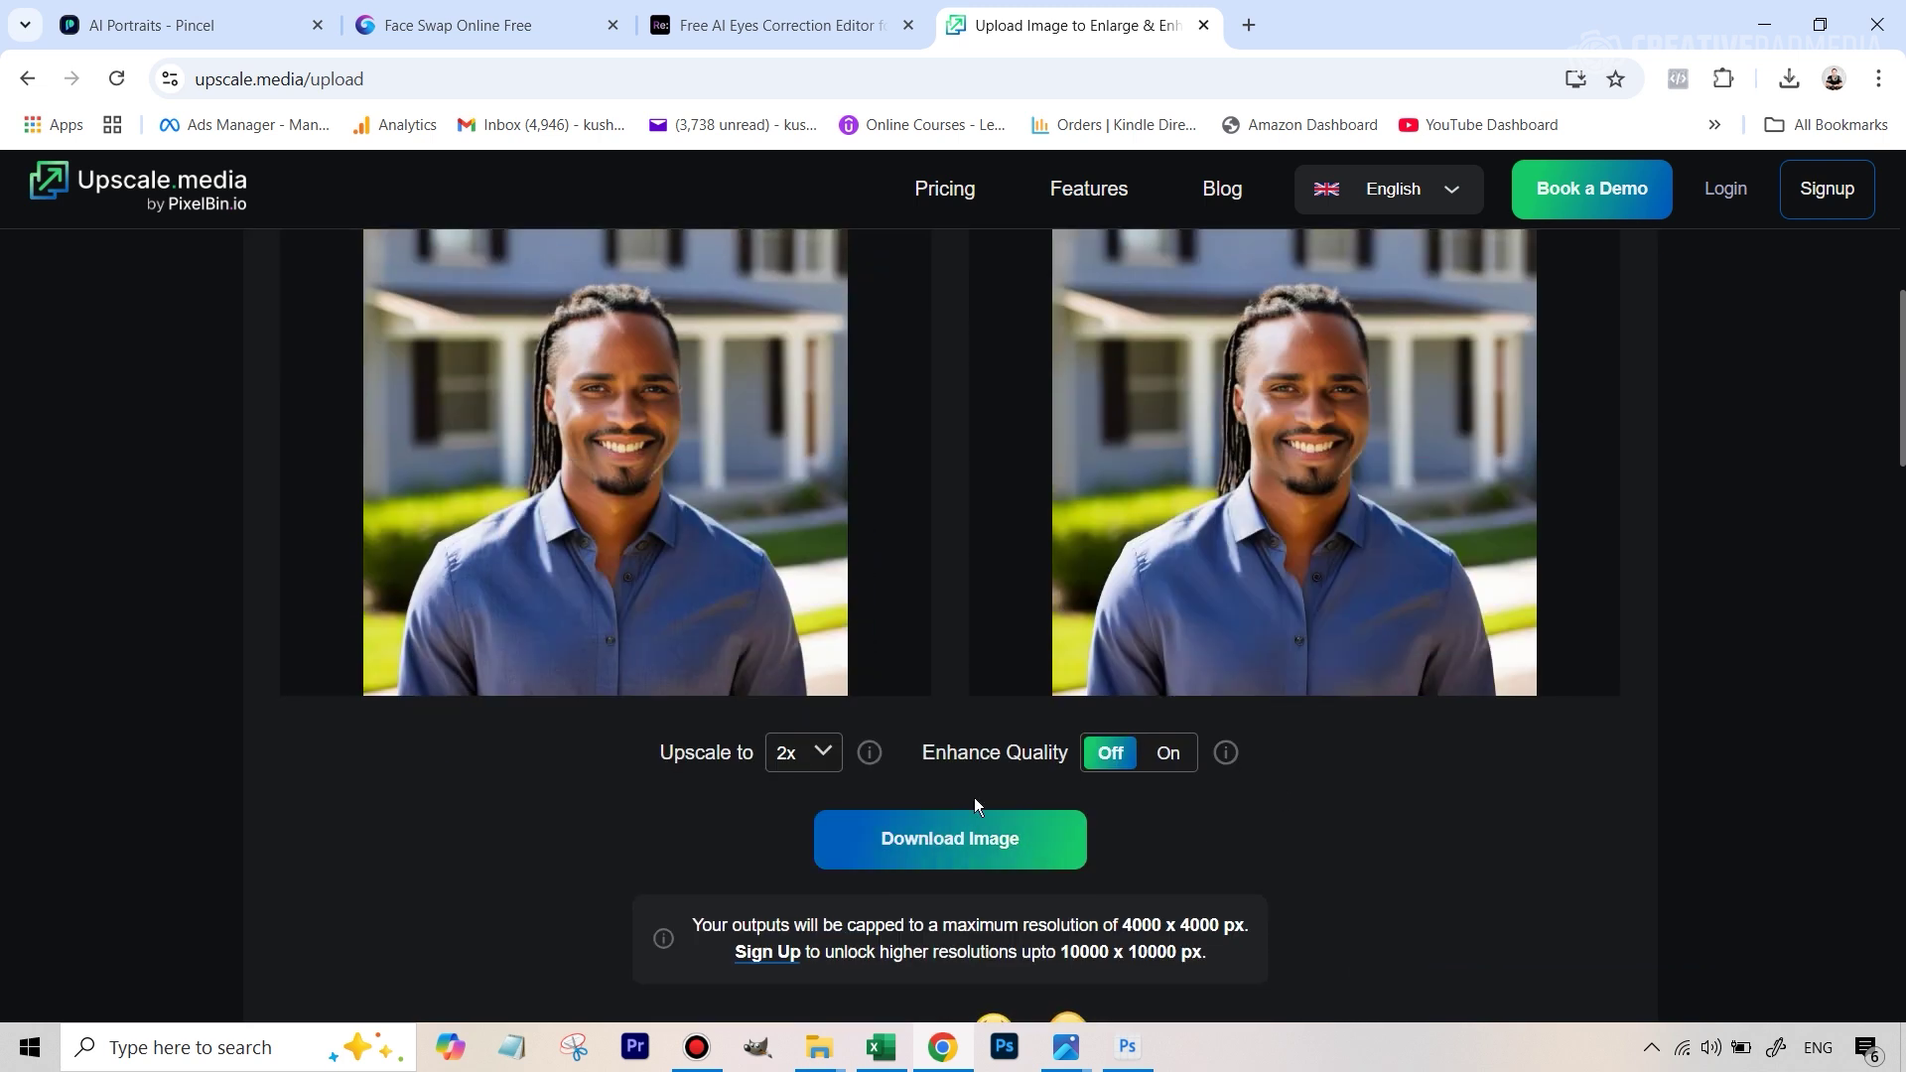
Turn Enhance Quality on and keep the upscale factor at 2x (1536 × 1574).
{"action": "left_click", "coordinate": [1161, 762]}
{"action": "scroll", "coordinate": [1132, 615], "scroll_direction": "up", "scroll_amount": 3}
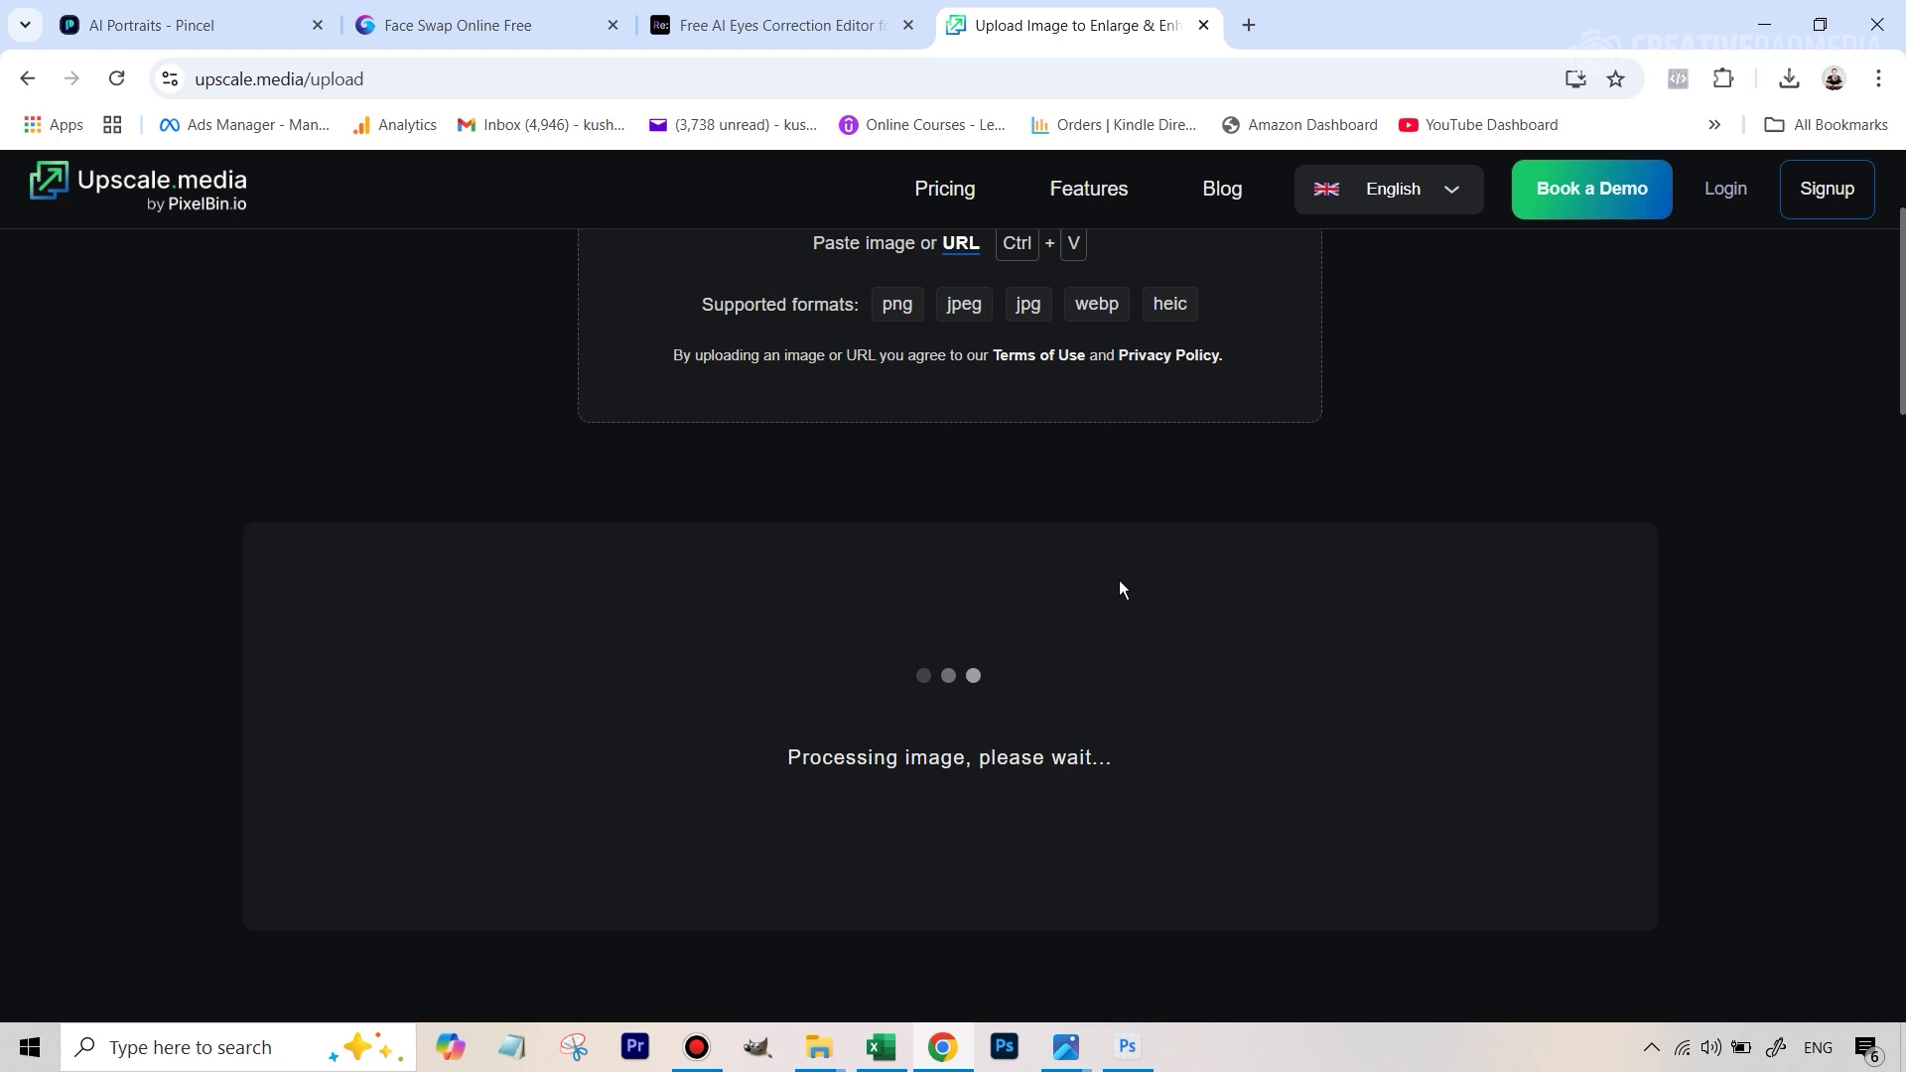
{"action": "scroll", "coordinate": [1121, 579], "scroll_direction": "up", "scroll_amount": 2}
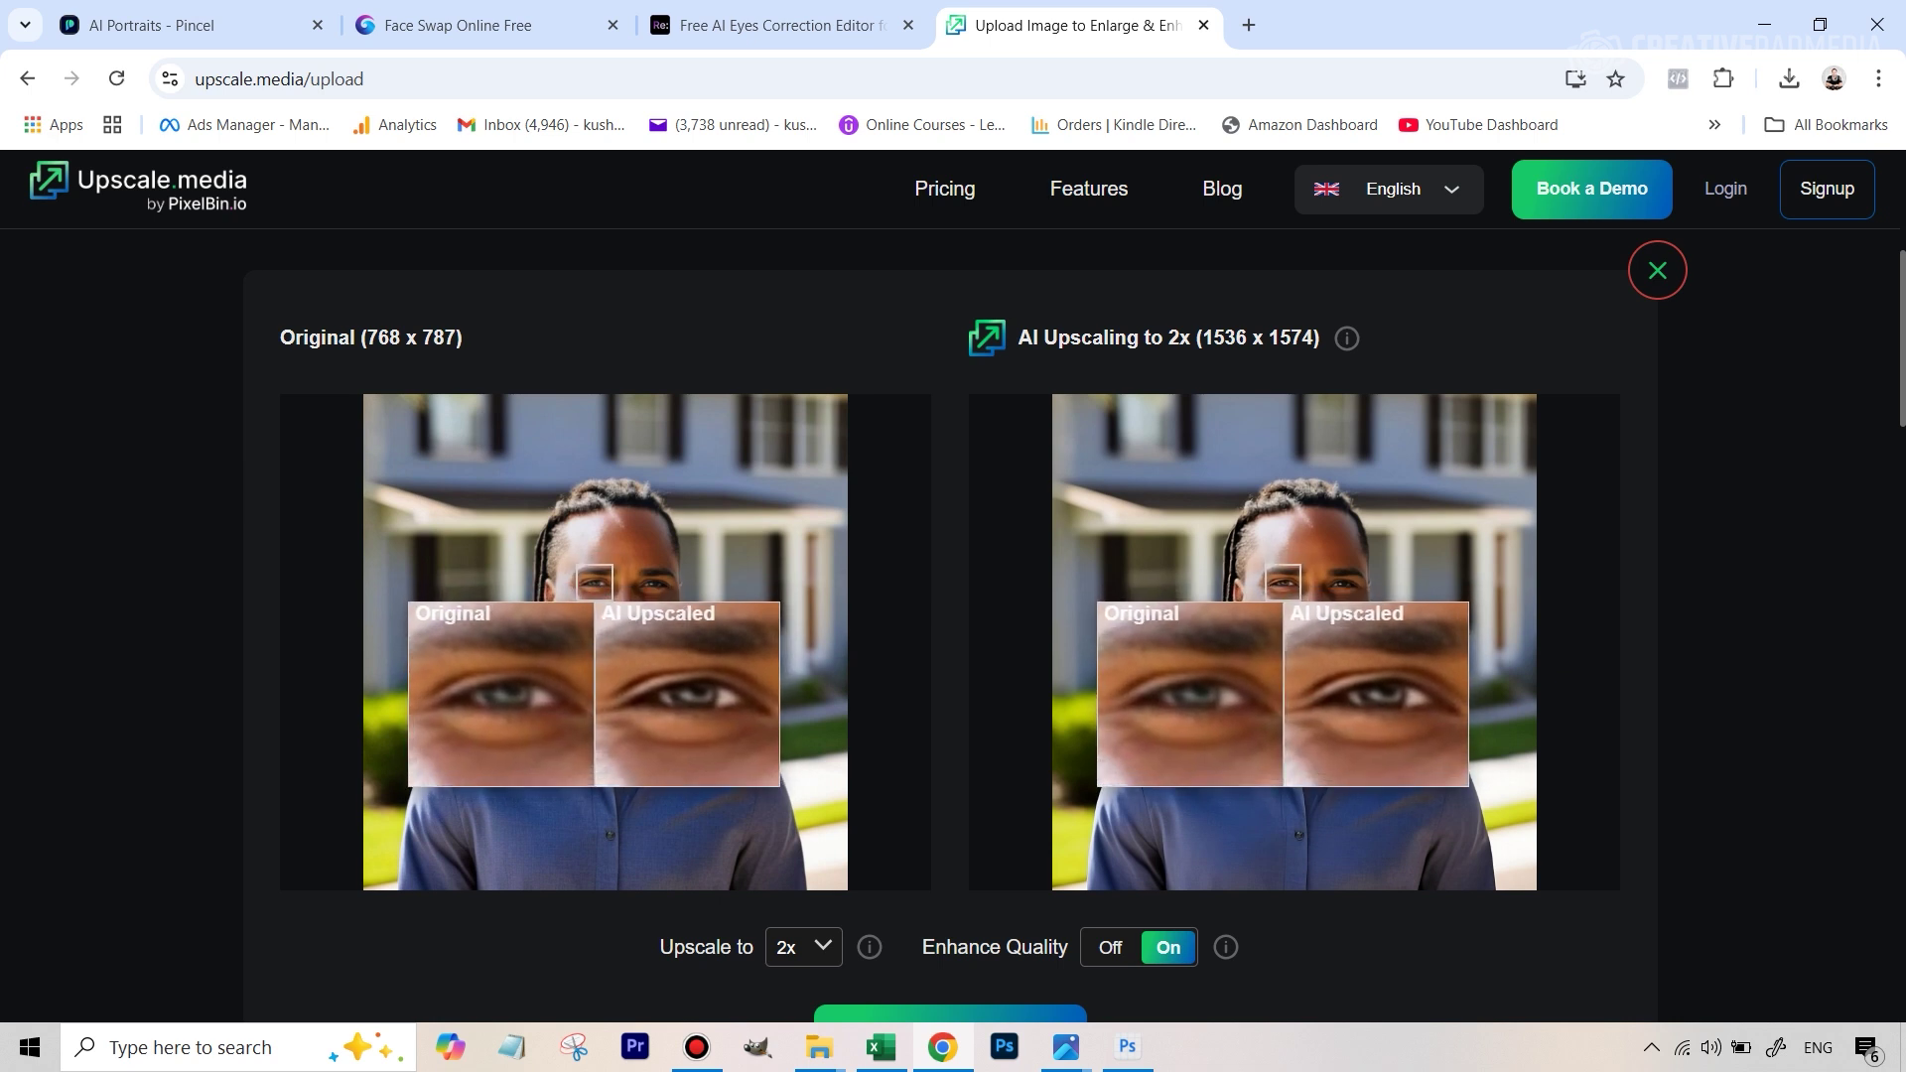
{"action": "scroll", "coordinate": [901, 914], "scroll_direction": "down", "scroll_amount": 3}
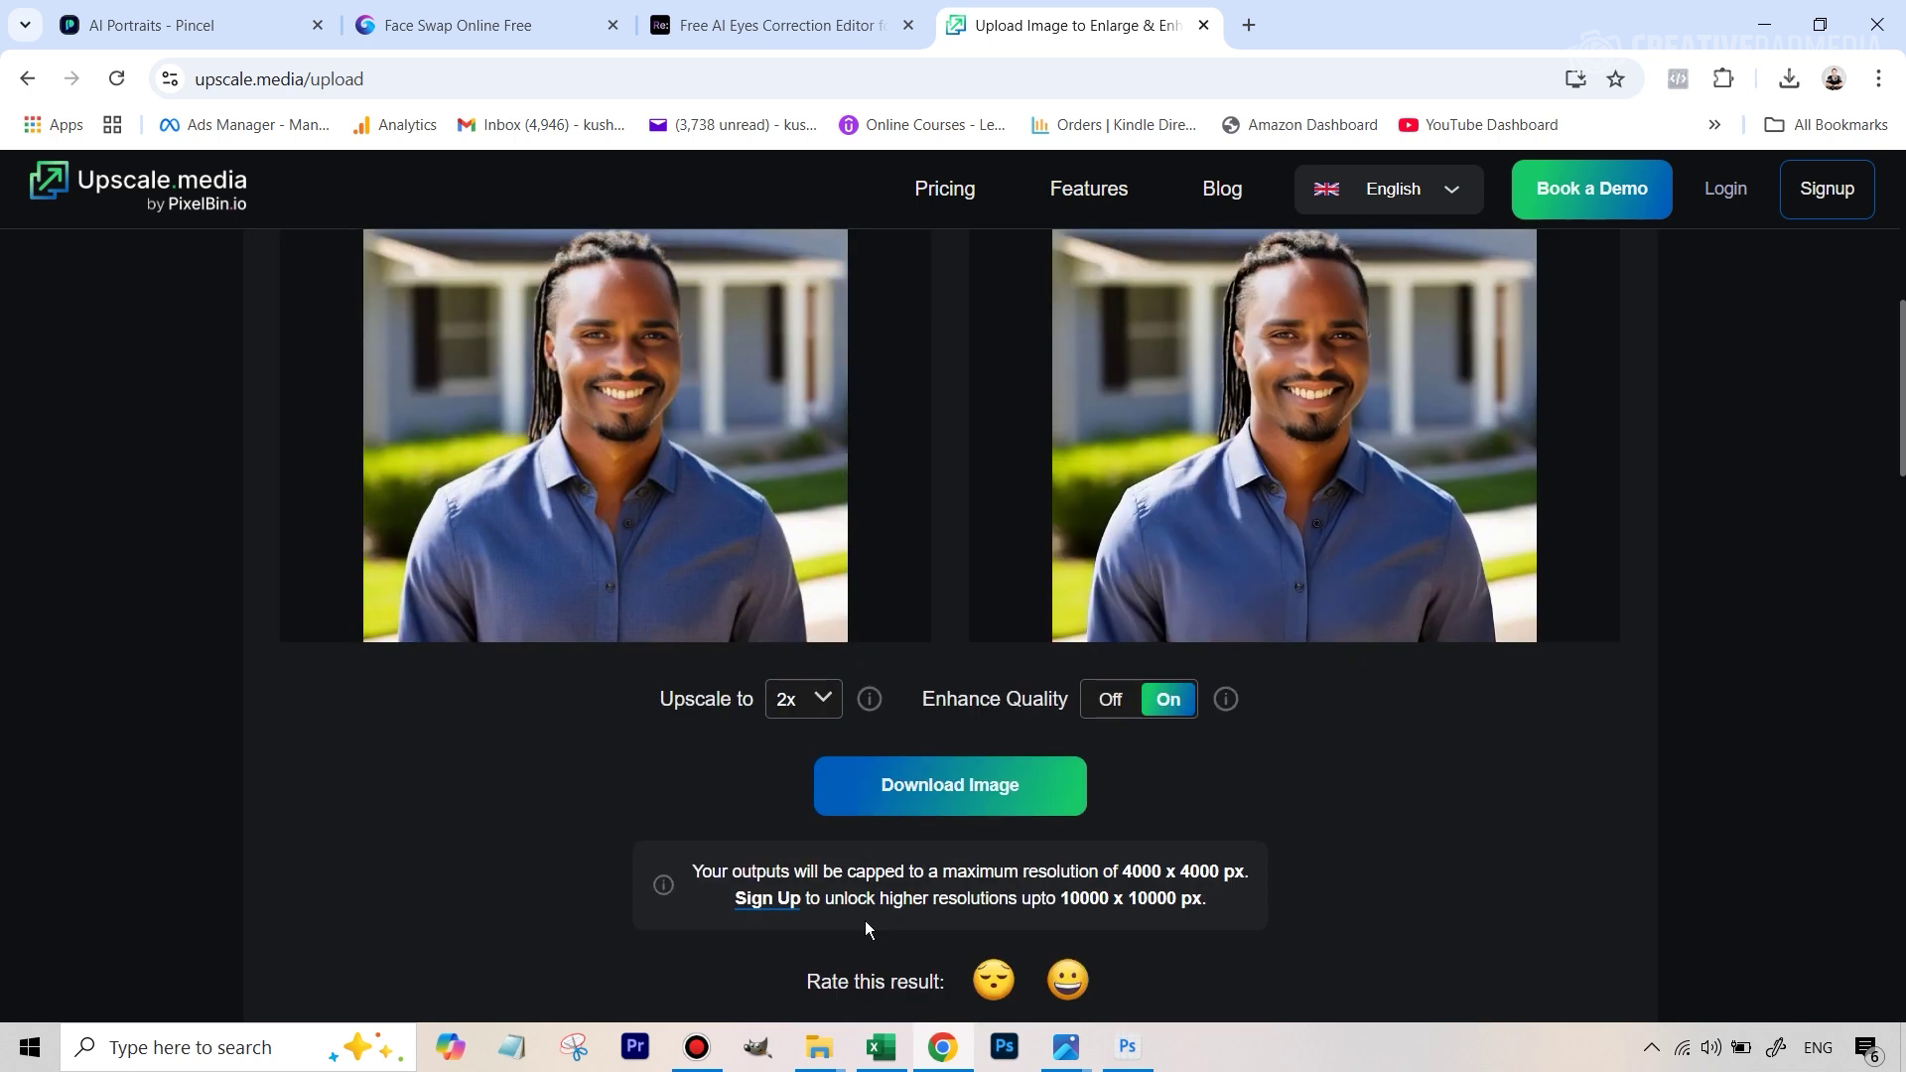
{"action": "left_click", "coordinate": [816, 707]}
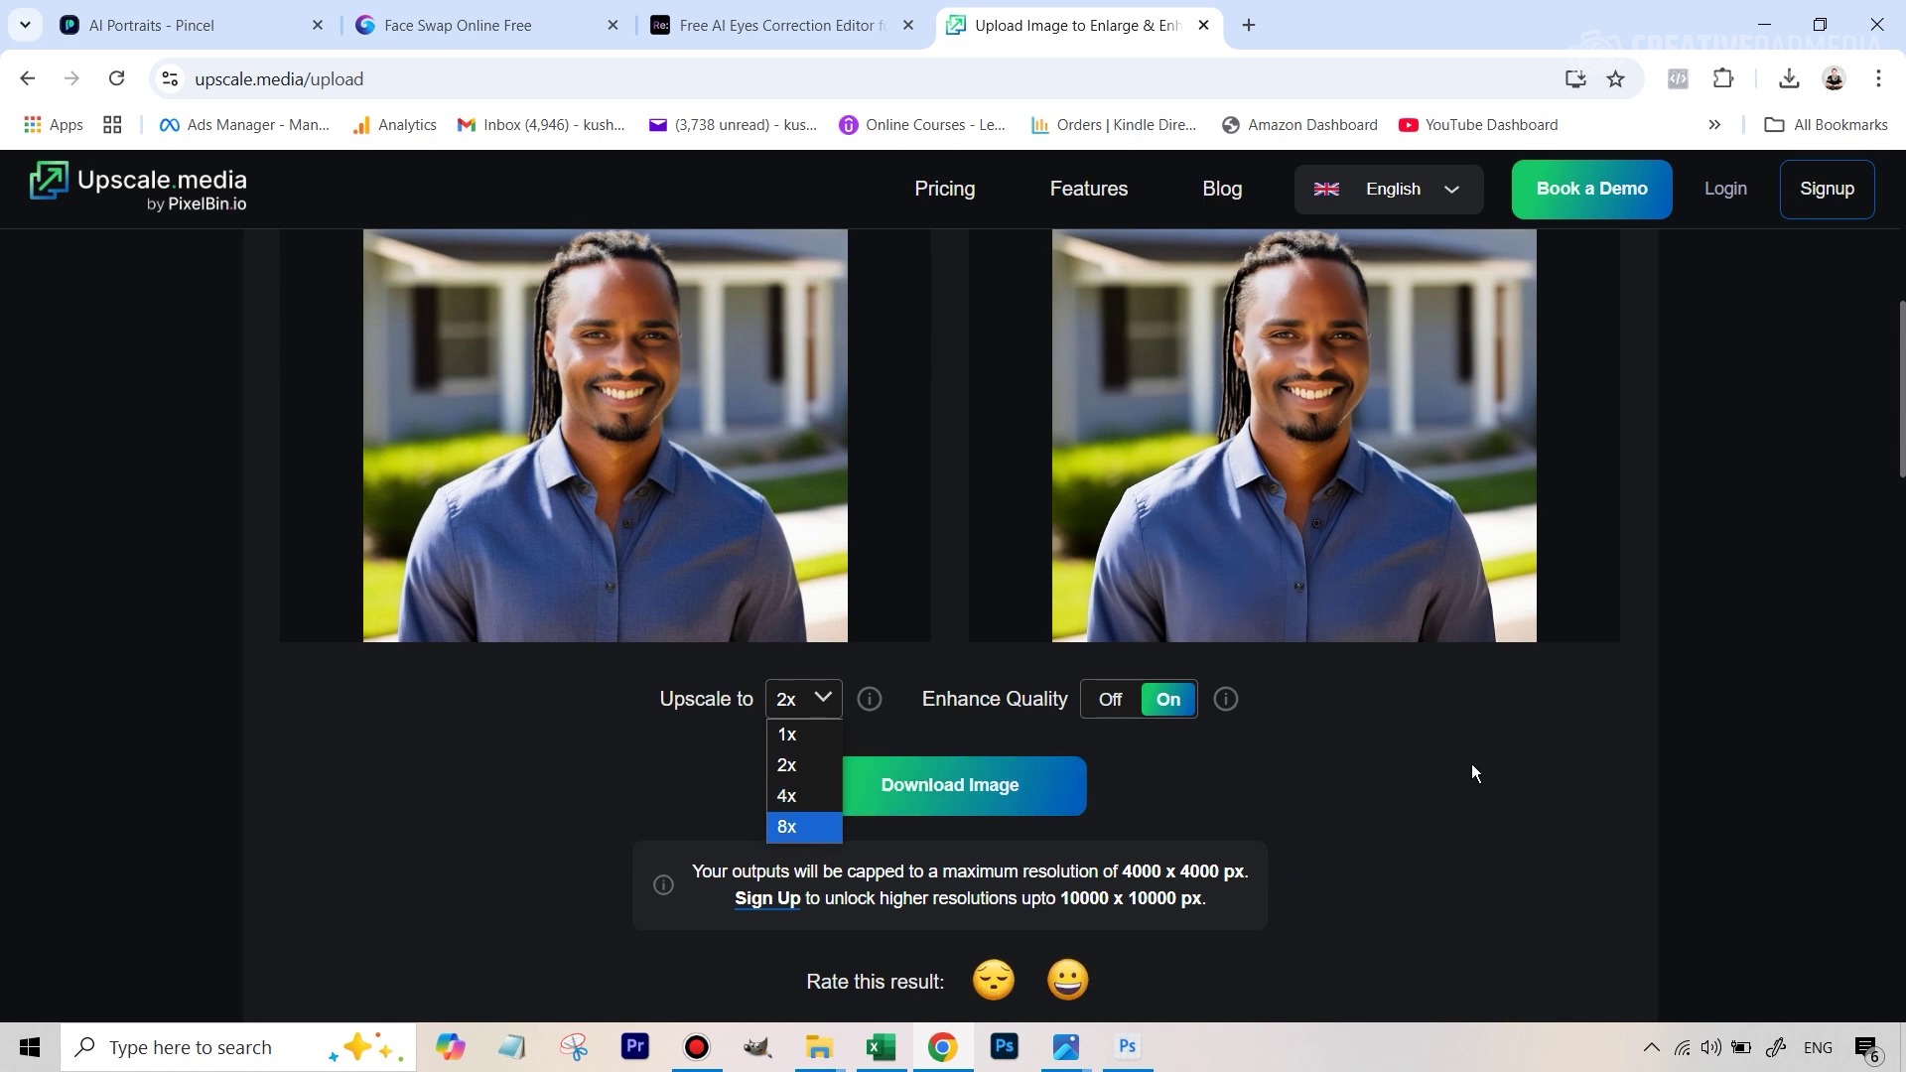
{"action": "left_click", "coordinate": [1747, 691]}
{"action": "scroll", "coordinate": [1747, 691], "scroll_direction": "up", "scroll_amount": 3}
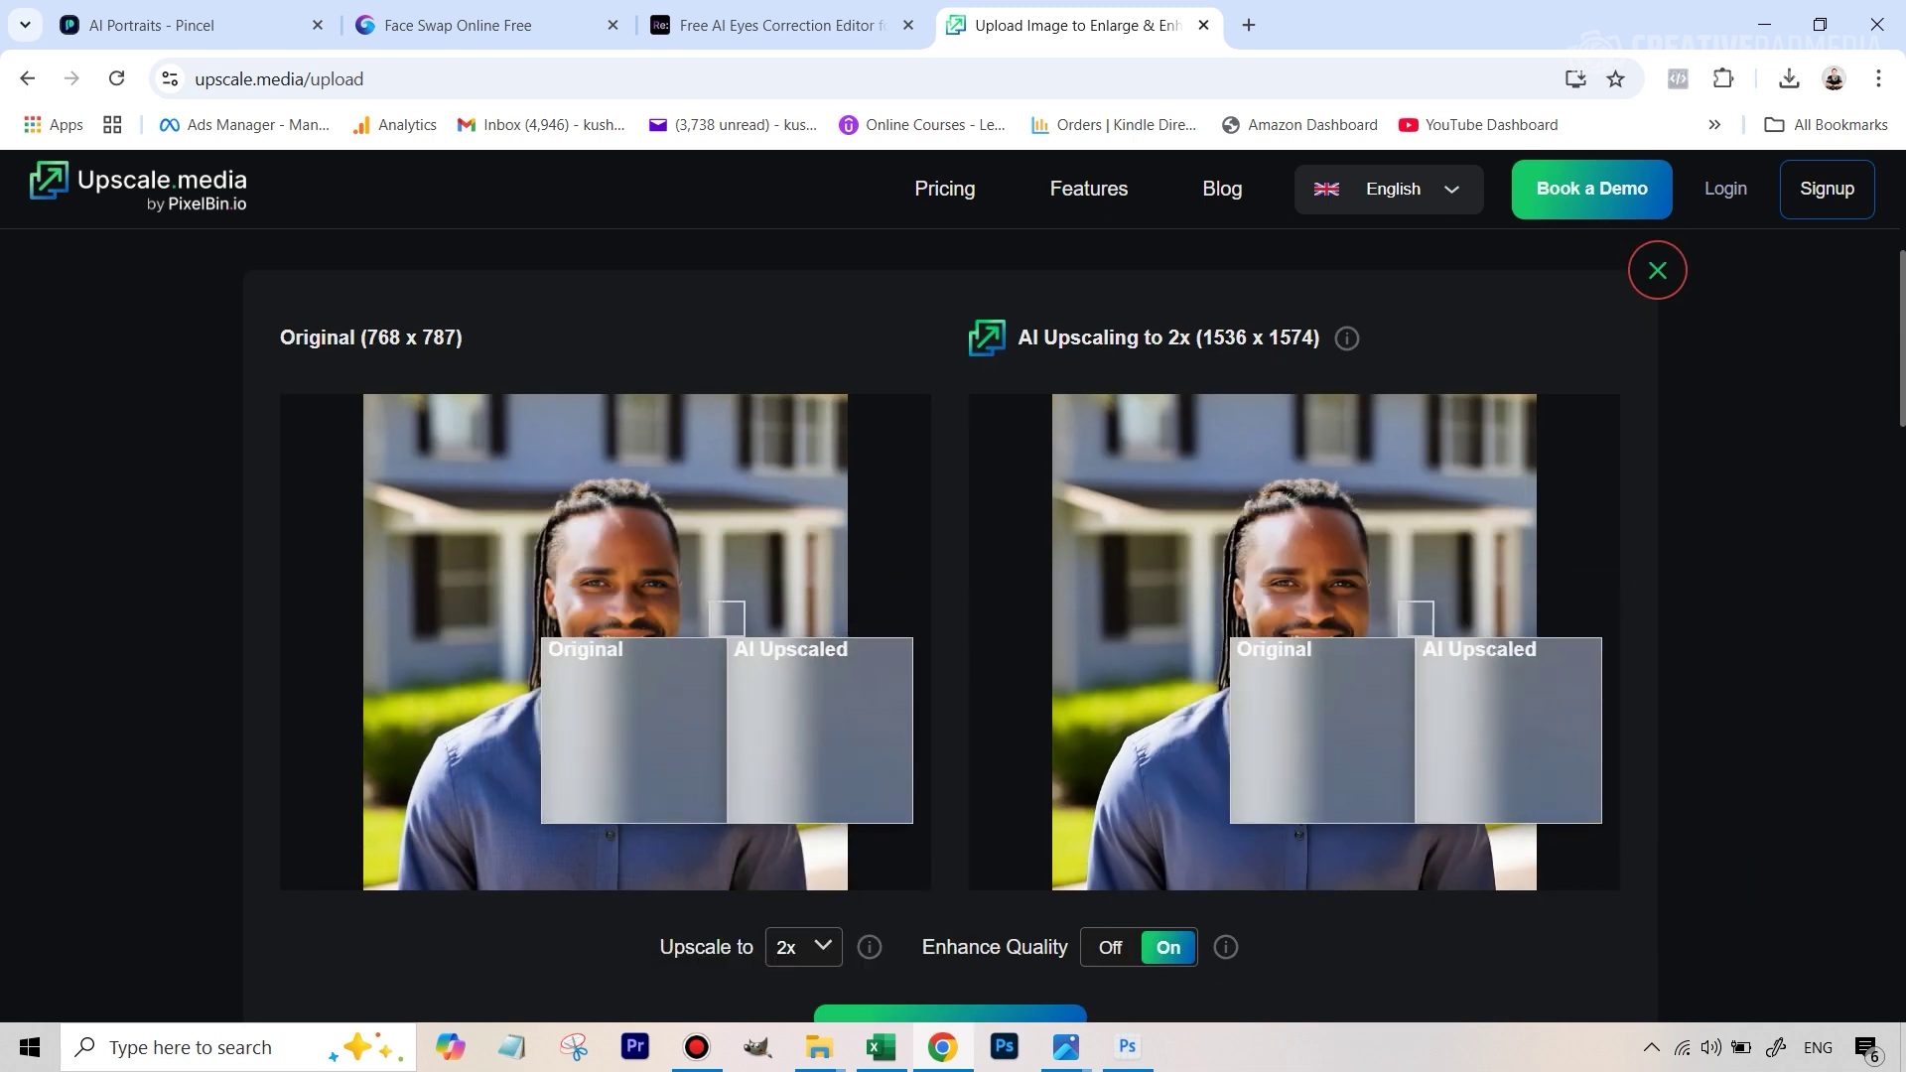